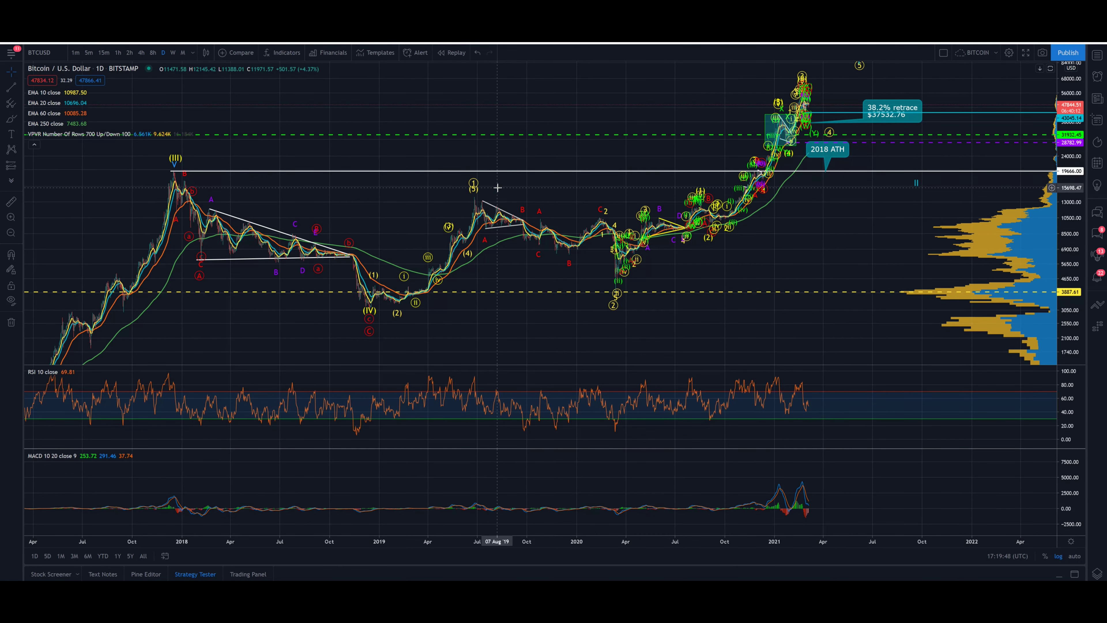
Switch the BTCUSD chart to the weekly timeframe and frame the price history from mid-2017 to 2021
scroll(498, 187, "up", 2)
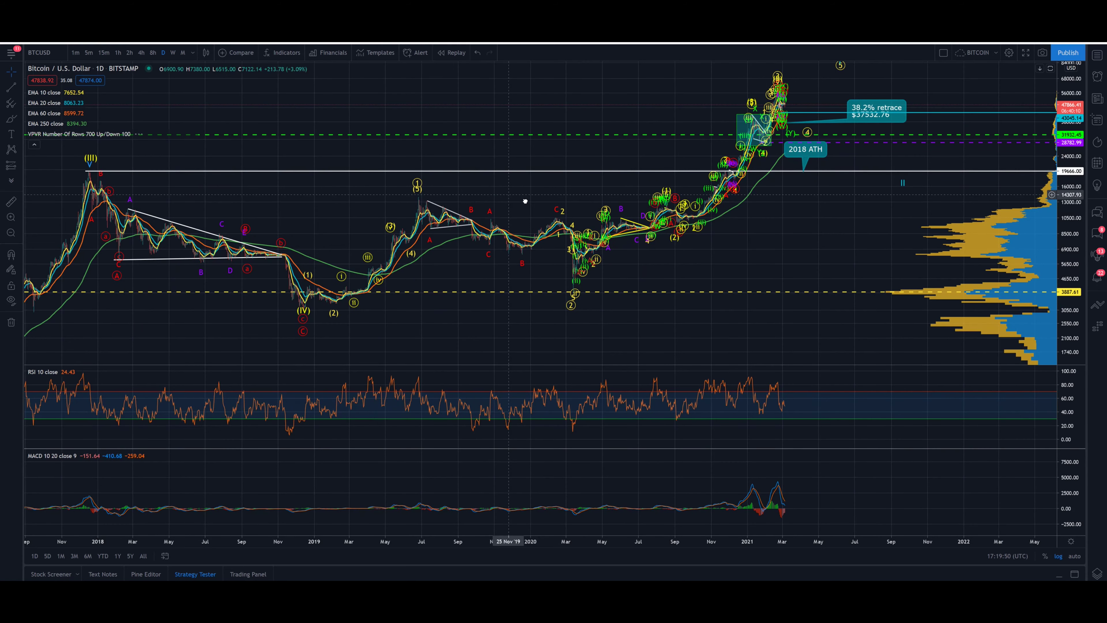
left_click_drag(510, 198, 527, 202)
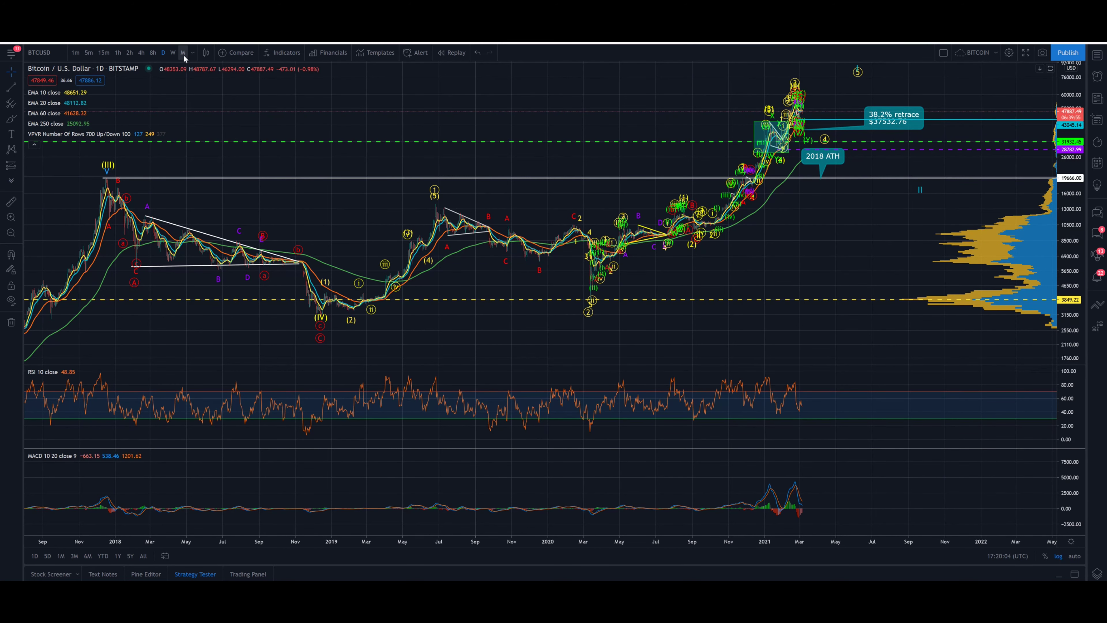
left_click(173, 54)
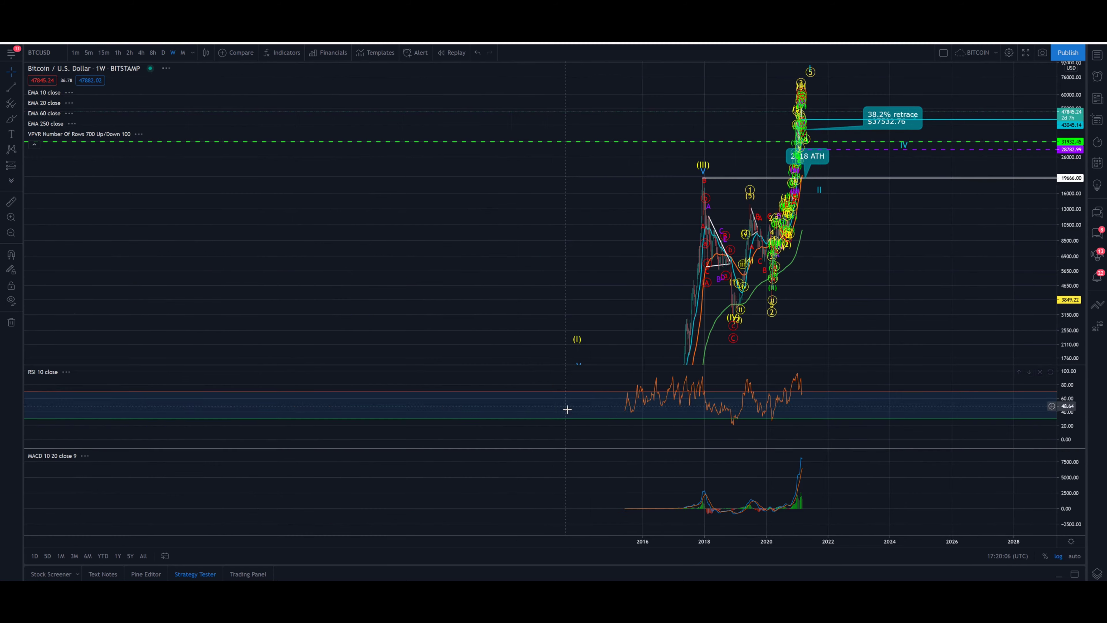
scroll(838, 364, "up", 5)
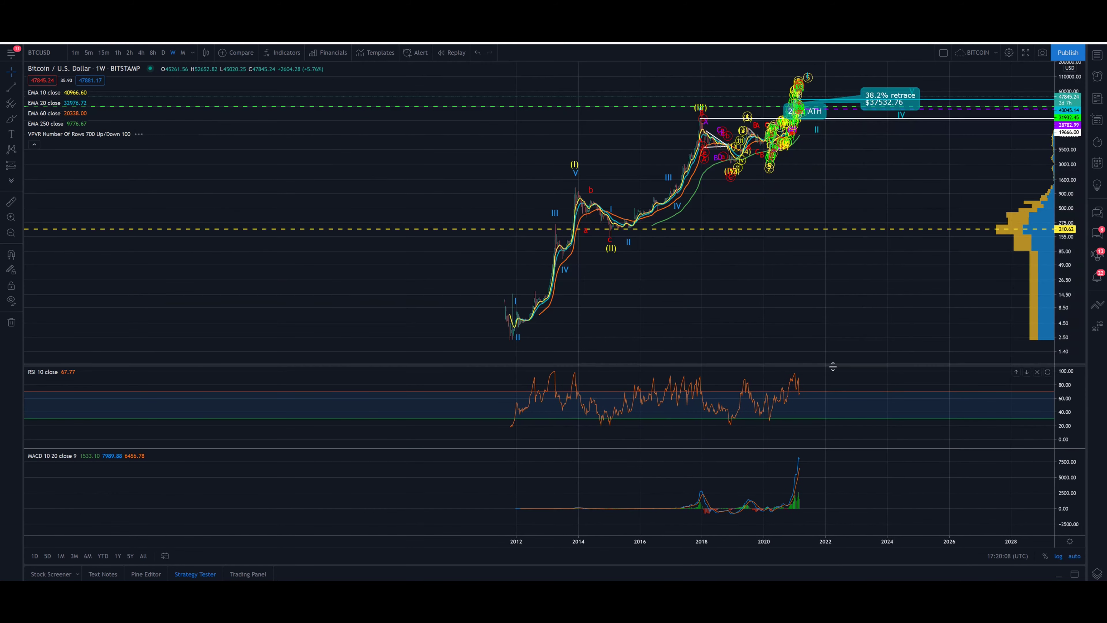
left_click_drag(522, 231, 1011, 249)
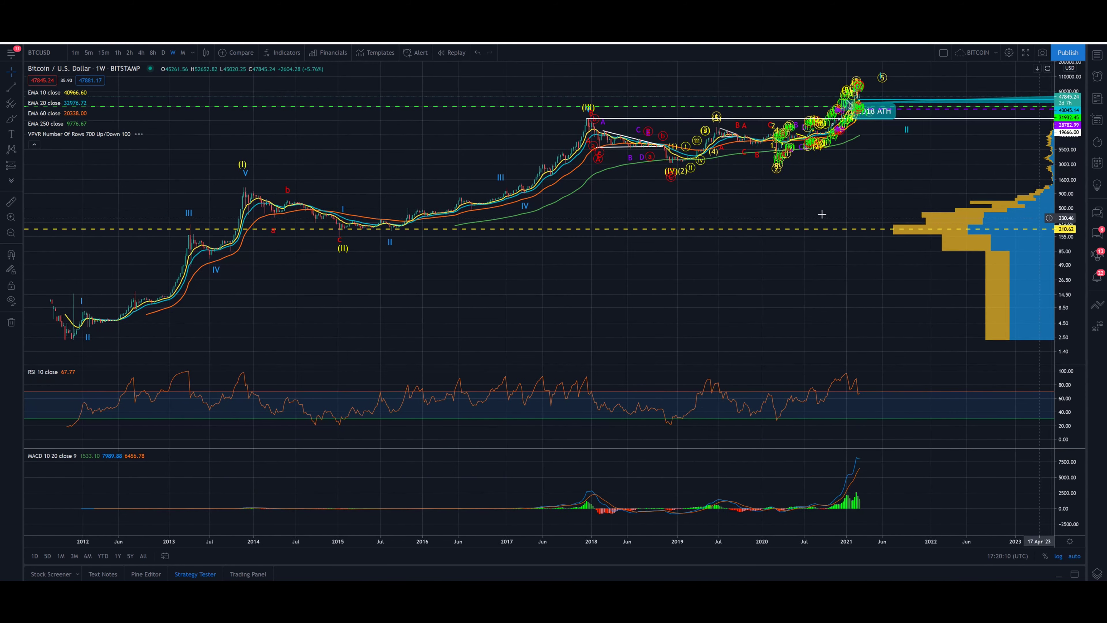
scroll(436, 273, "up", 5)
left_click_drag(436, 273, 942, 230)
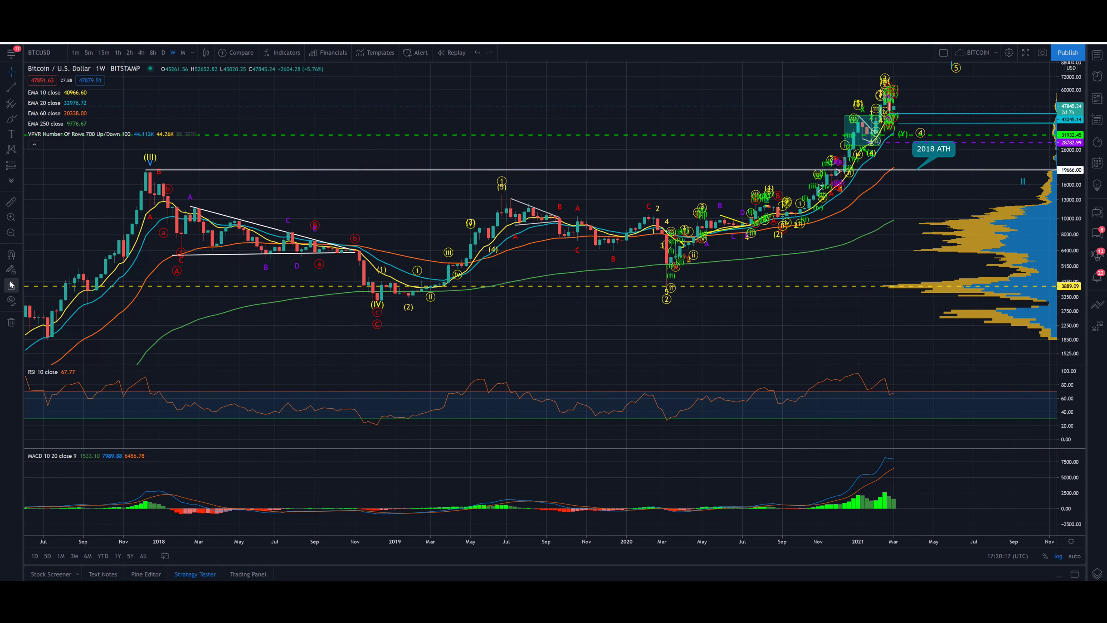
Hide all drawings on the weekly chart and frame the most recent candles of early 2021
left_click(11, 300)
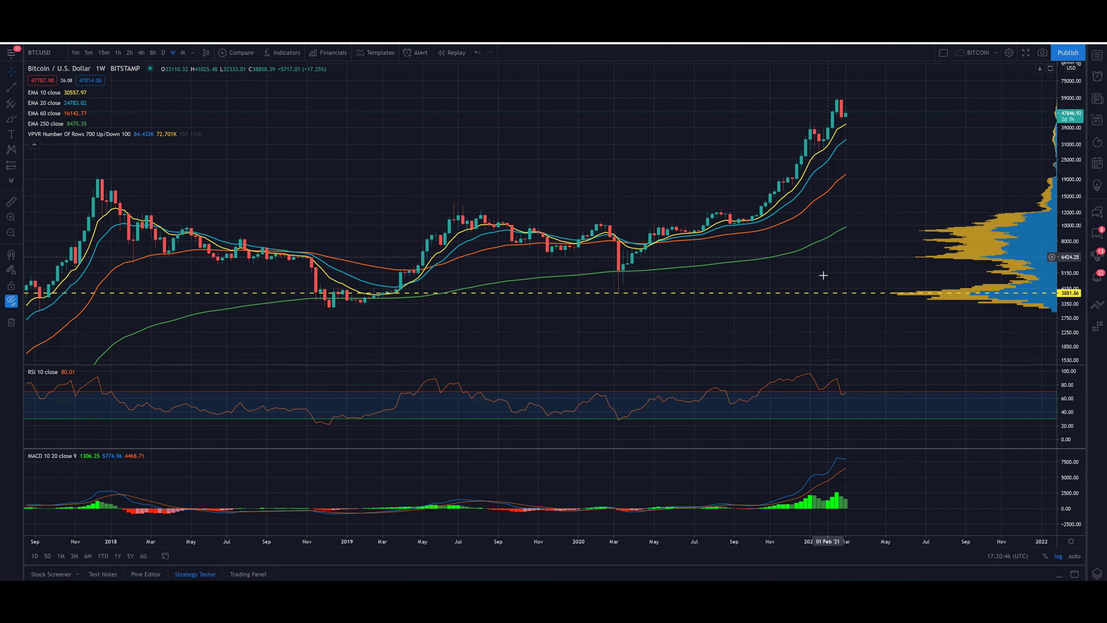
left_click_drag(850, 264, 950, 190)
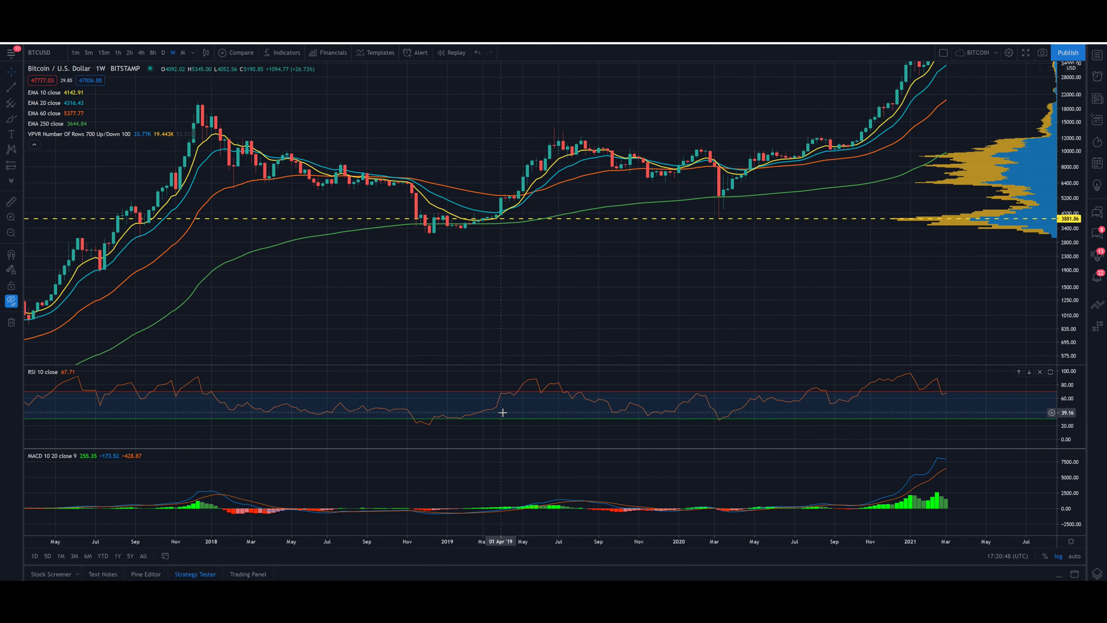
left_click_drag(796, 243, 648, 289)
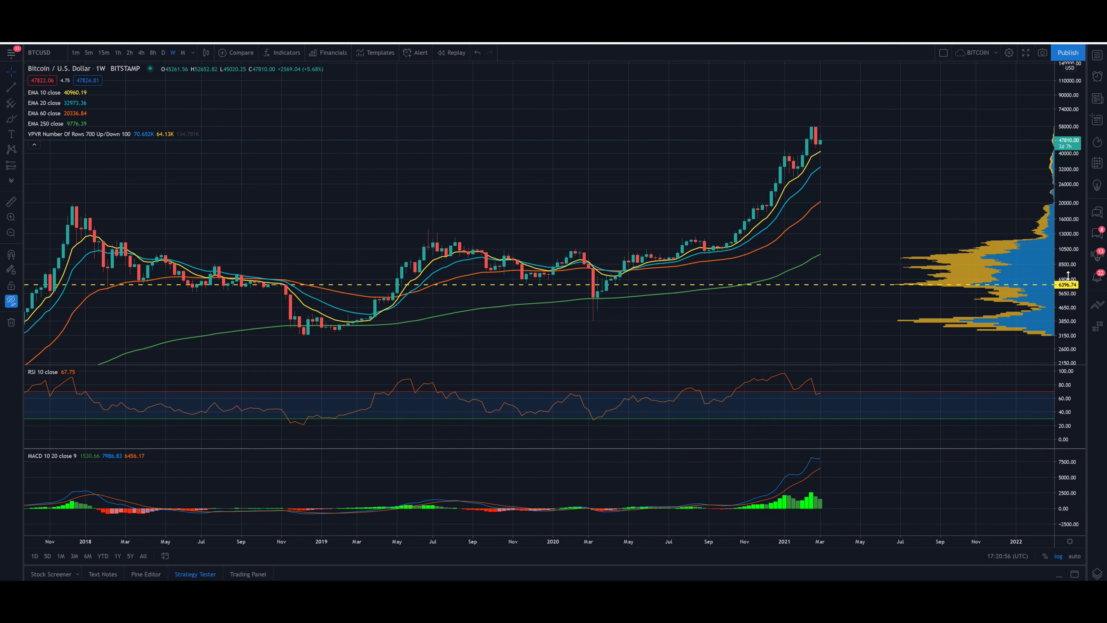
left_click_drag(1069, 274, 549, 240)
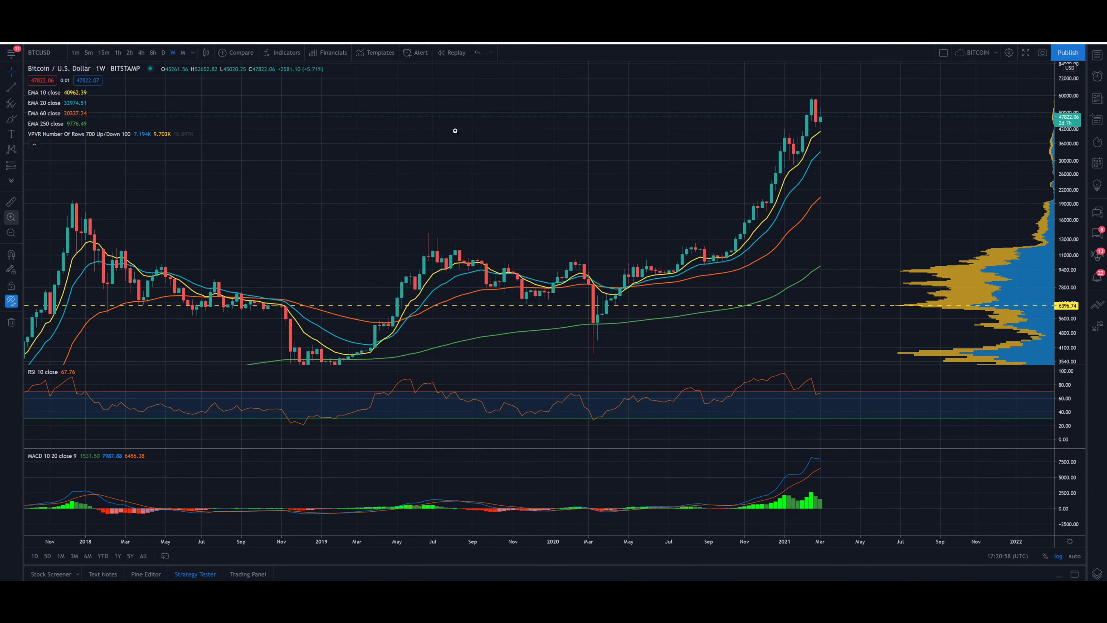
left_click_drag(774, 76, 872, 217)
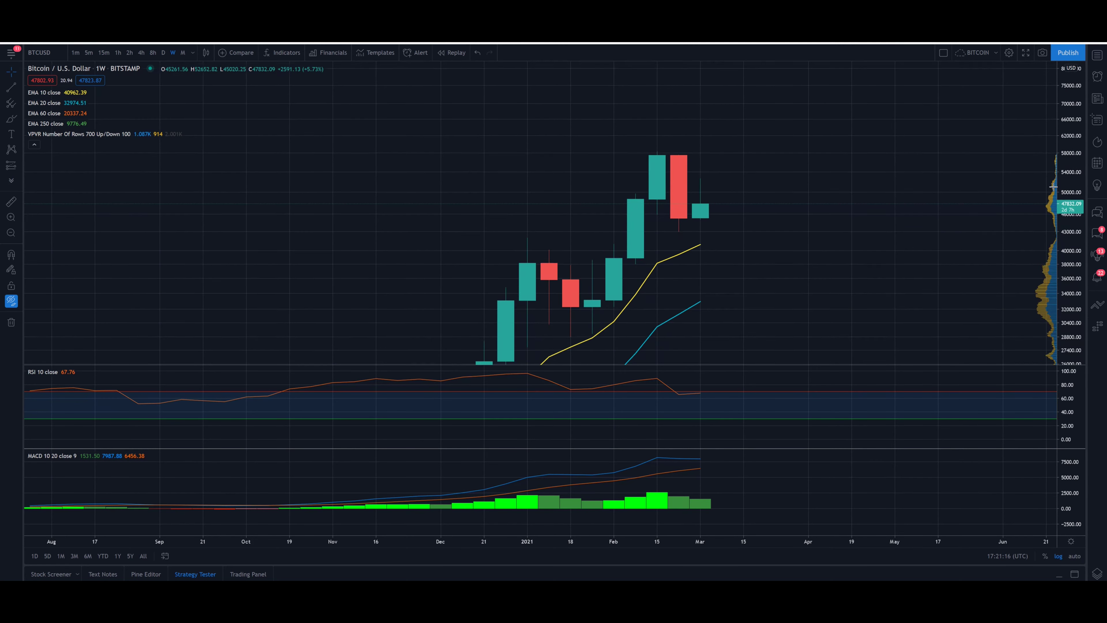
Examine the weekly rise since 2019 against the moving averages, RSI and MACD
scroll(866, 211, "down", 3)
left_click_drag(867, 211, 835, 172)
left_click_drag(811, 299, 835, 109)
left_click_drag(1065, 153, 1066, 201)
scroll(839, 219, "down", 3)
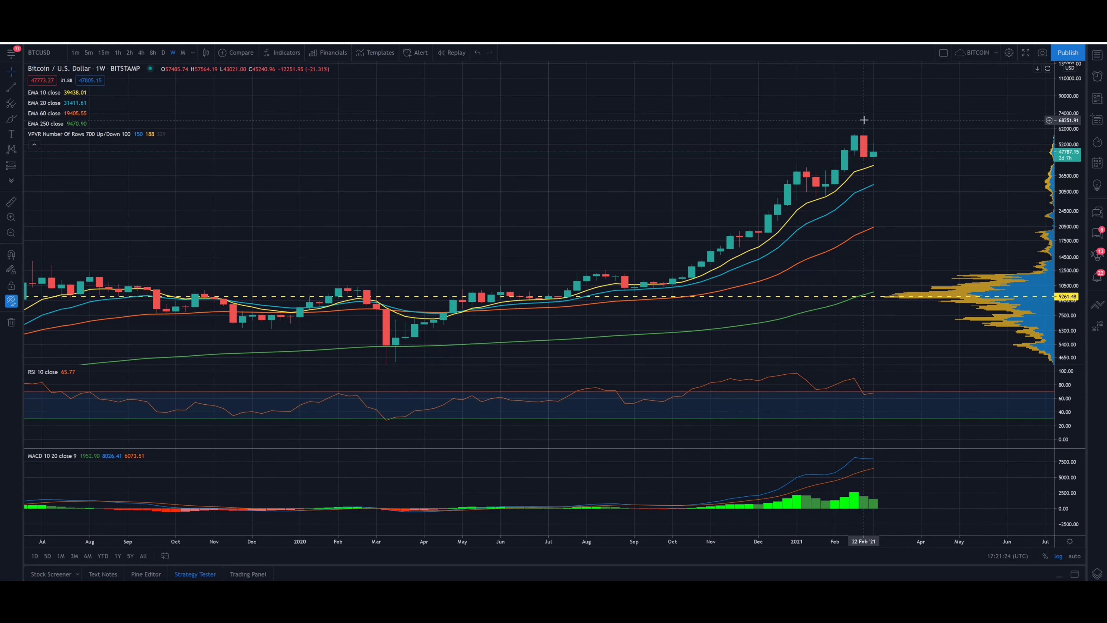
scroll(829, 149, "down", 1)
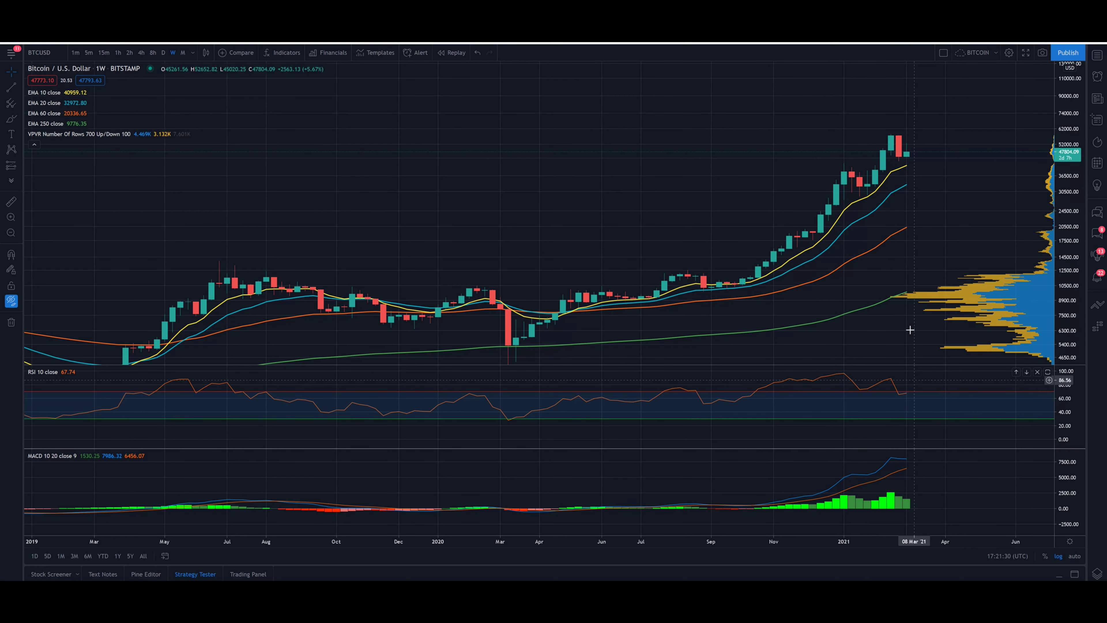
scroll(872, 371, "right", 3)
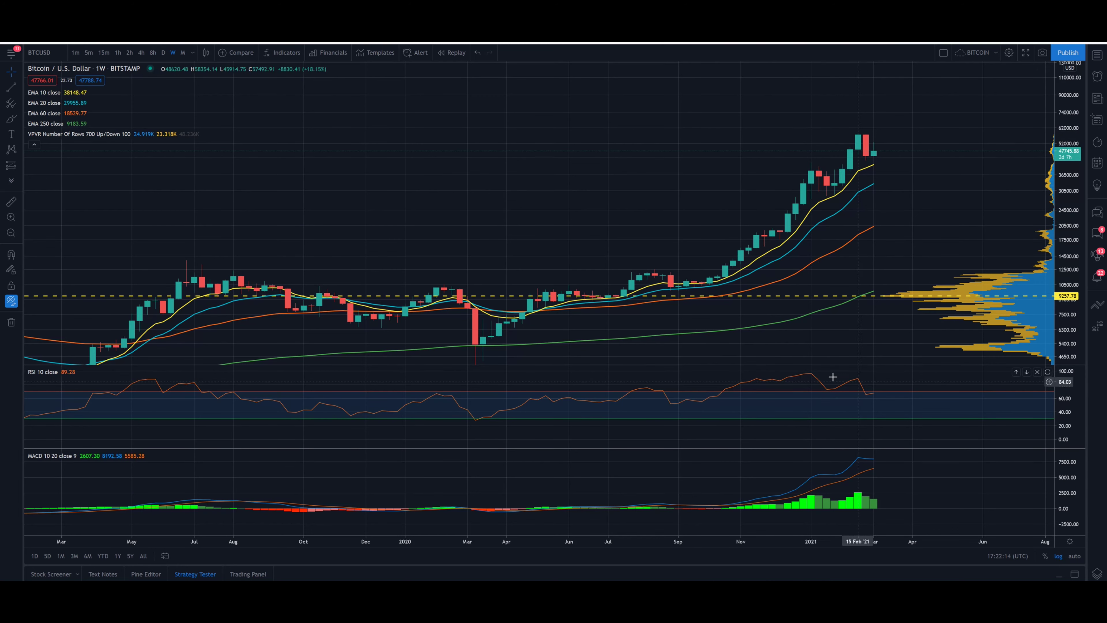
Switch the chart to the daily timeframe and inspect the February to March 2021 candles up close
left_click_drag(580, 329, 736, 153)
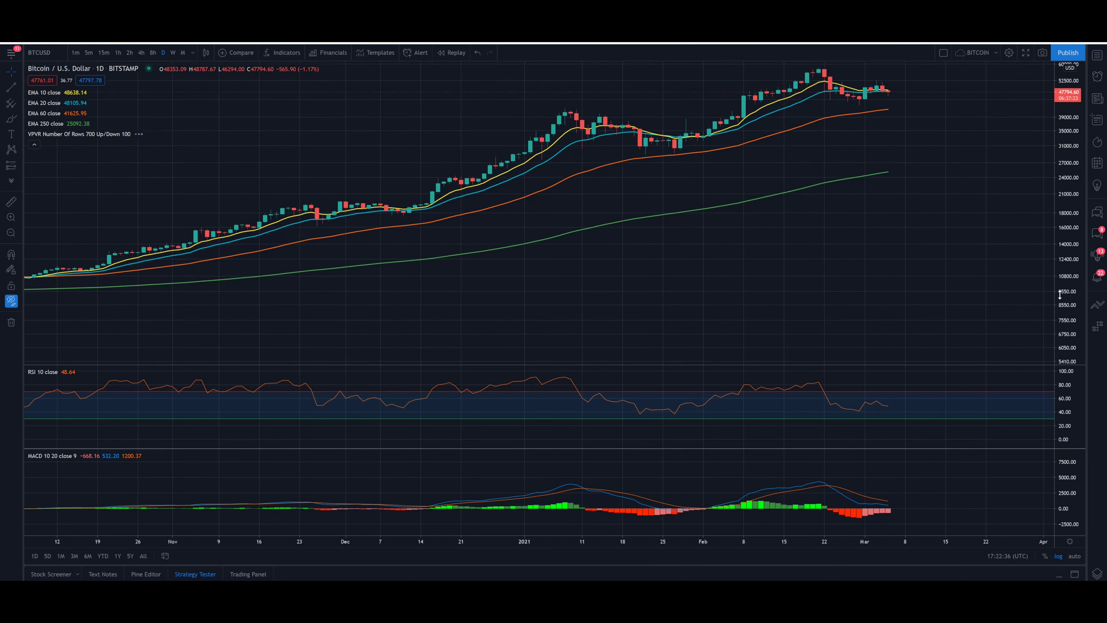
left_click_drag(947, 225, 815, 331)
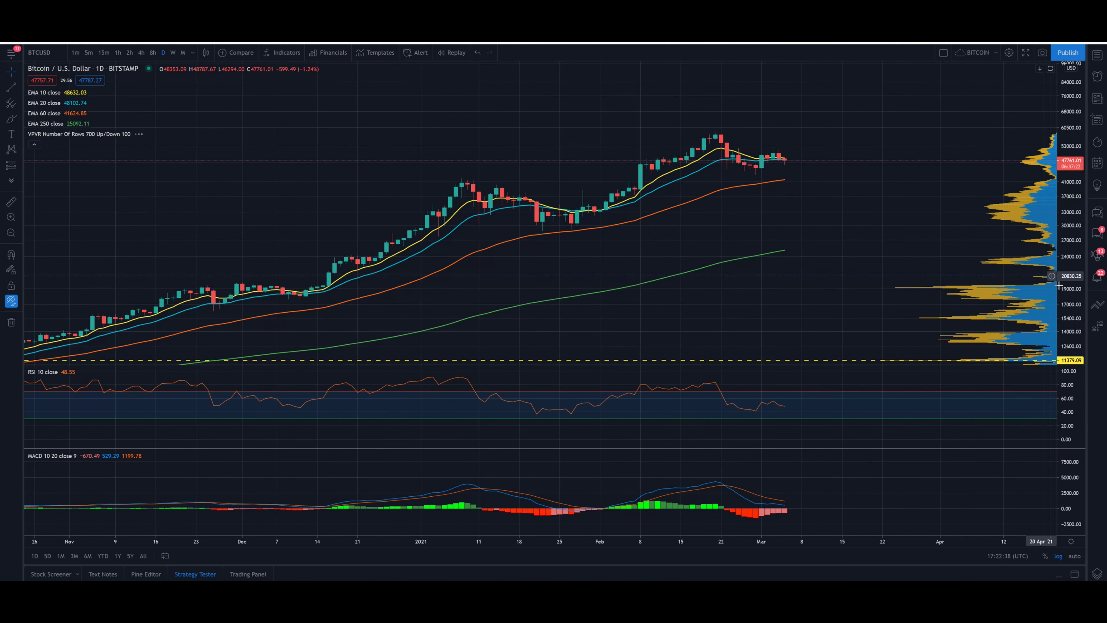
left_click_drag(1059, 286, 1060, 244)
scroll(828, 254, "up", 5)
left_click_drag(780, 268, 814, 296)
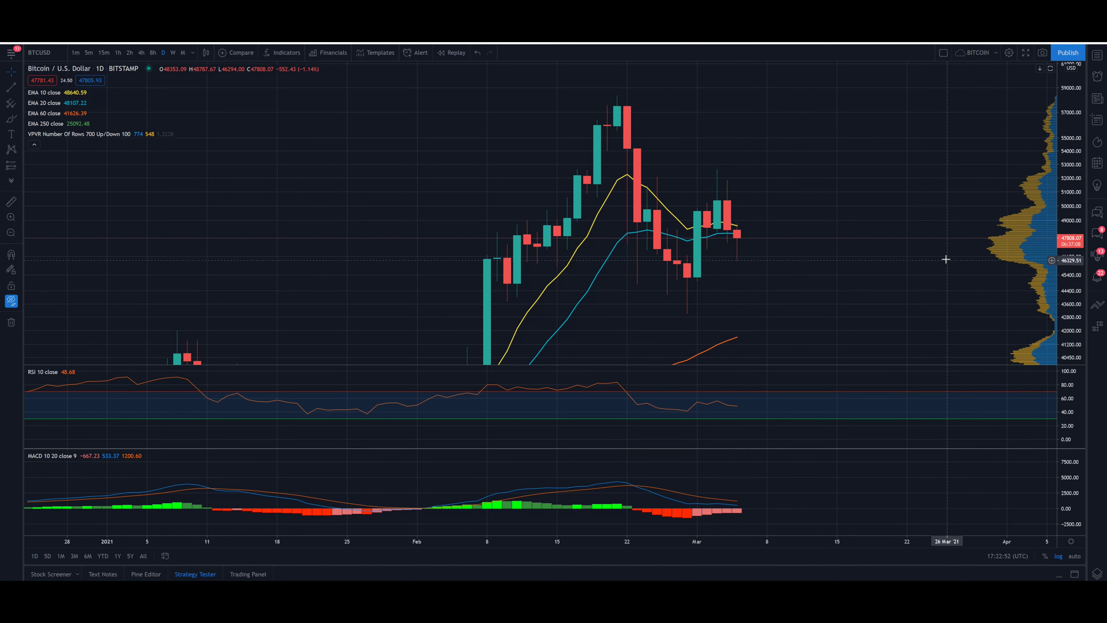
Reset the chart view and rescale the price axis to examine the daily candles from late 2020 to March 2021
key("alt+r")
scroll(884, 331, "down", 3)
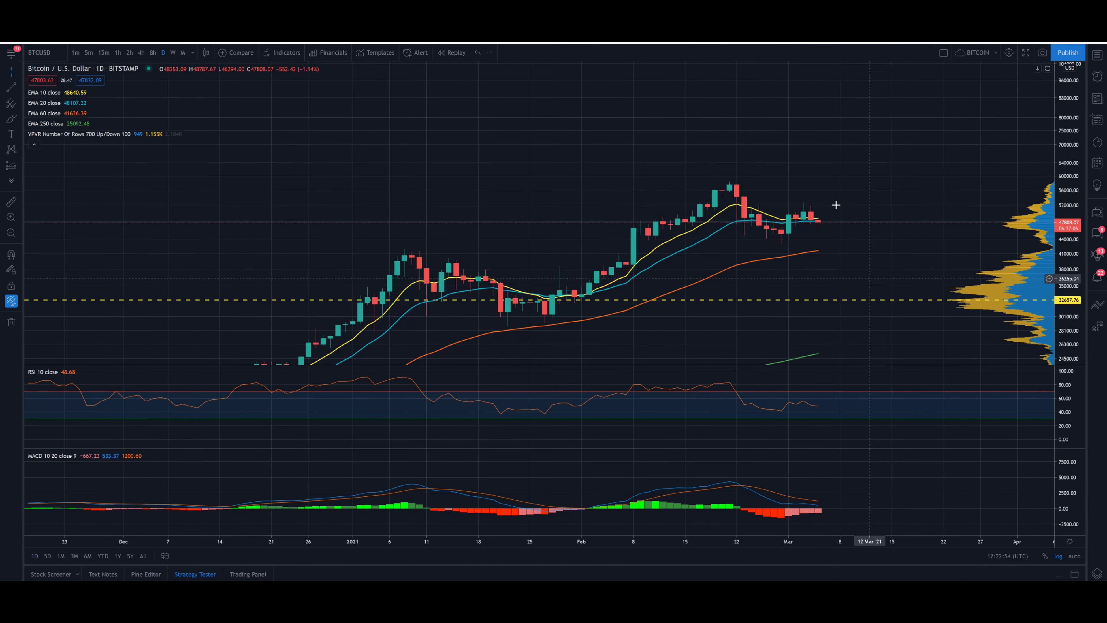
left_click_drag(1078, 265, 1078, 249)
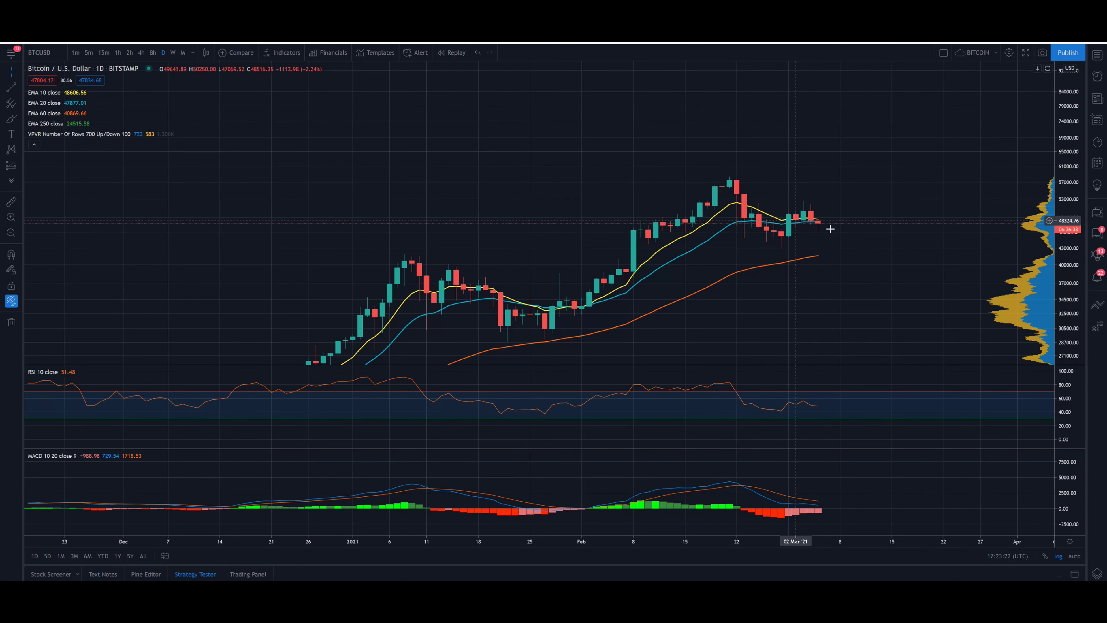
left_click_drag(1079, 273, 1079, 255)
scroll(870, 250, "down", 3)
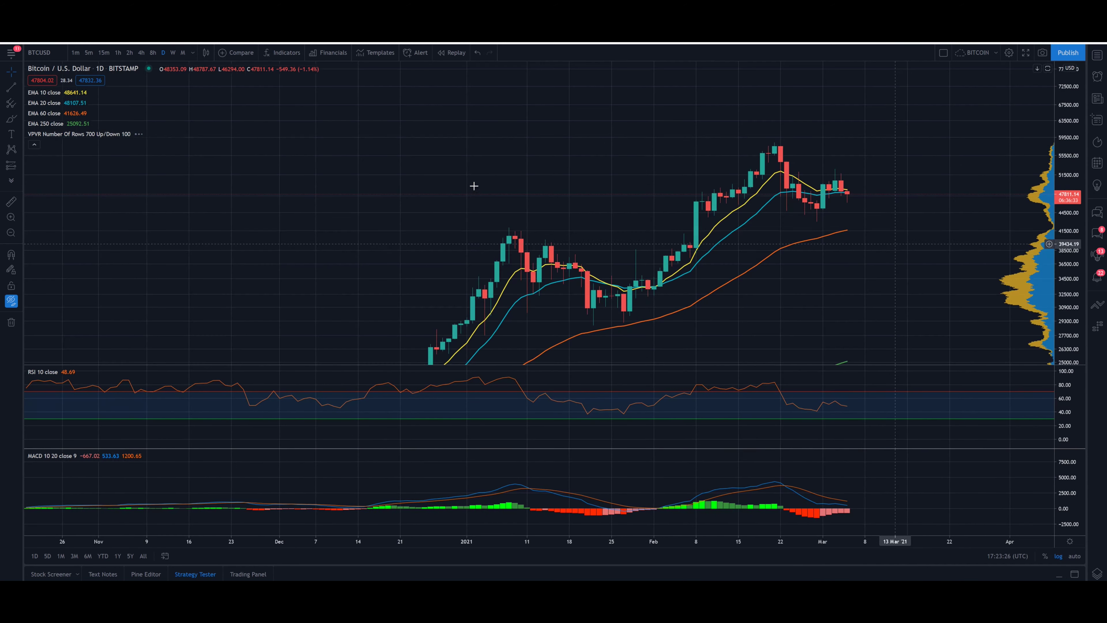
Show all hidden drawings again and return the chart to the weekly timeframe
left_click(11, 303)
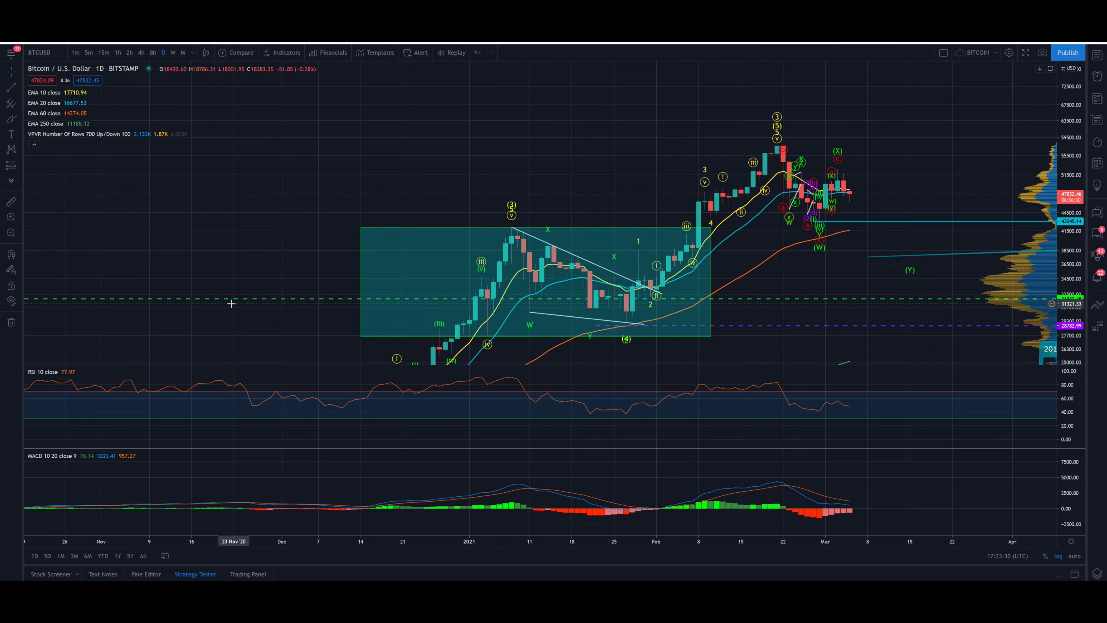
left_click(173, 53)
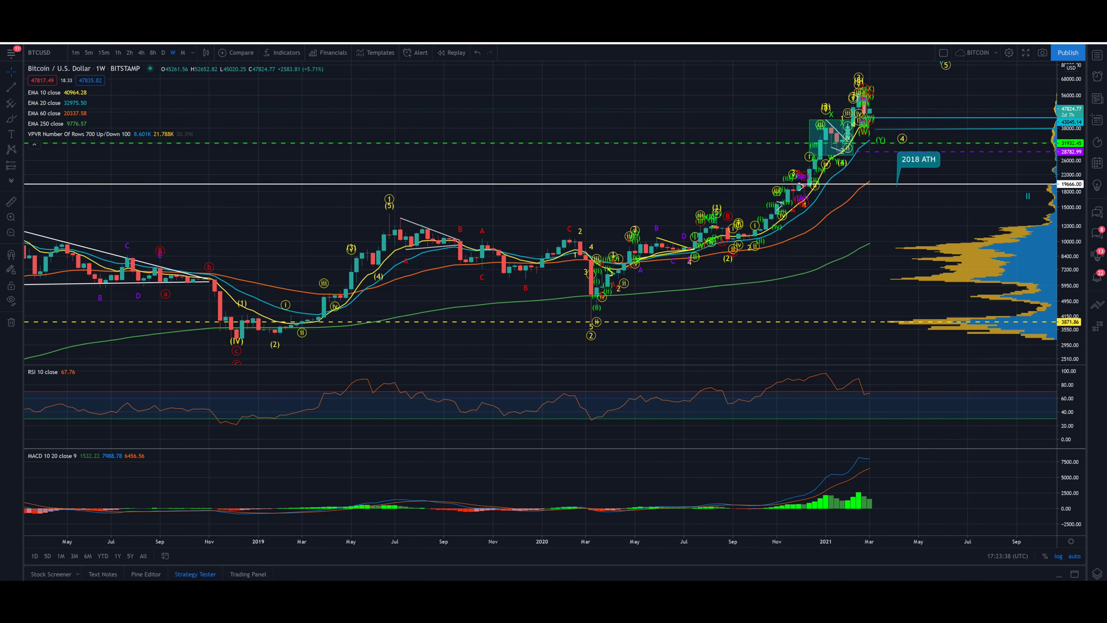
Open the object tree and make the hidden pitchfork listed below the horizontal line visible on the chart
left_click(1098, 574)
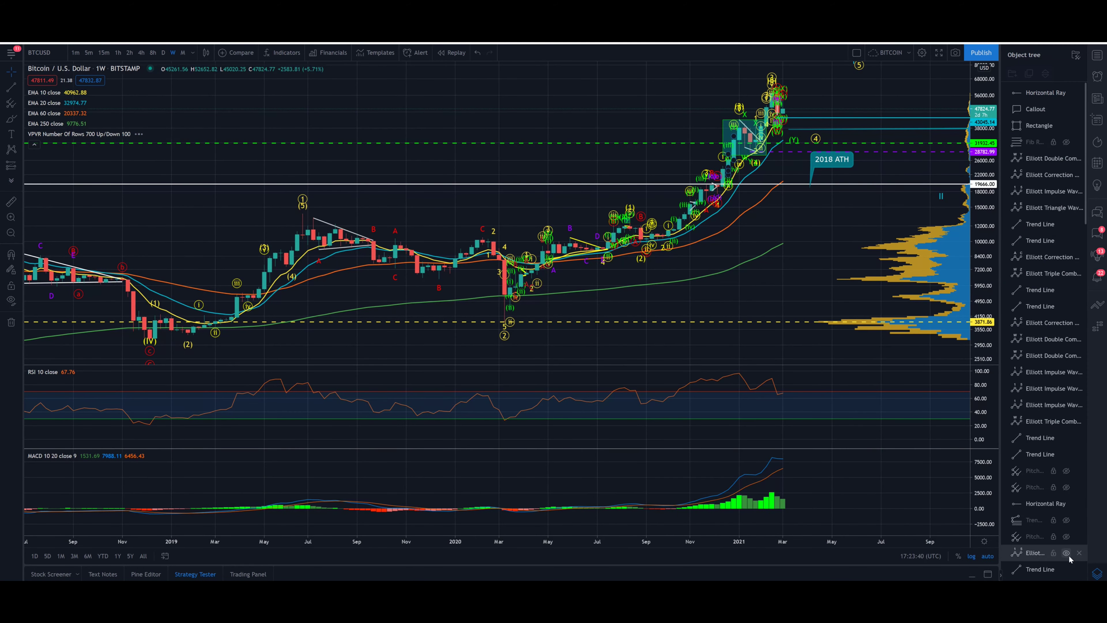
scroll(1040, 415, "down", 8)
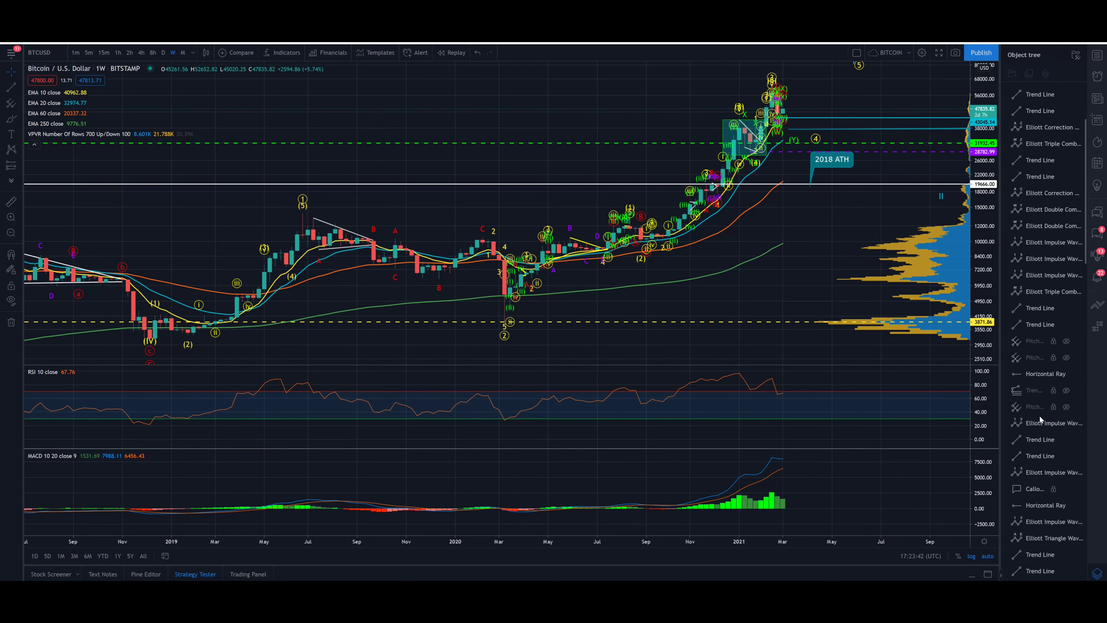
scroll(1039, 415, "down", 8)
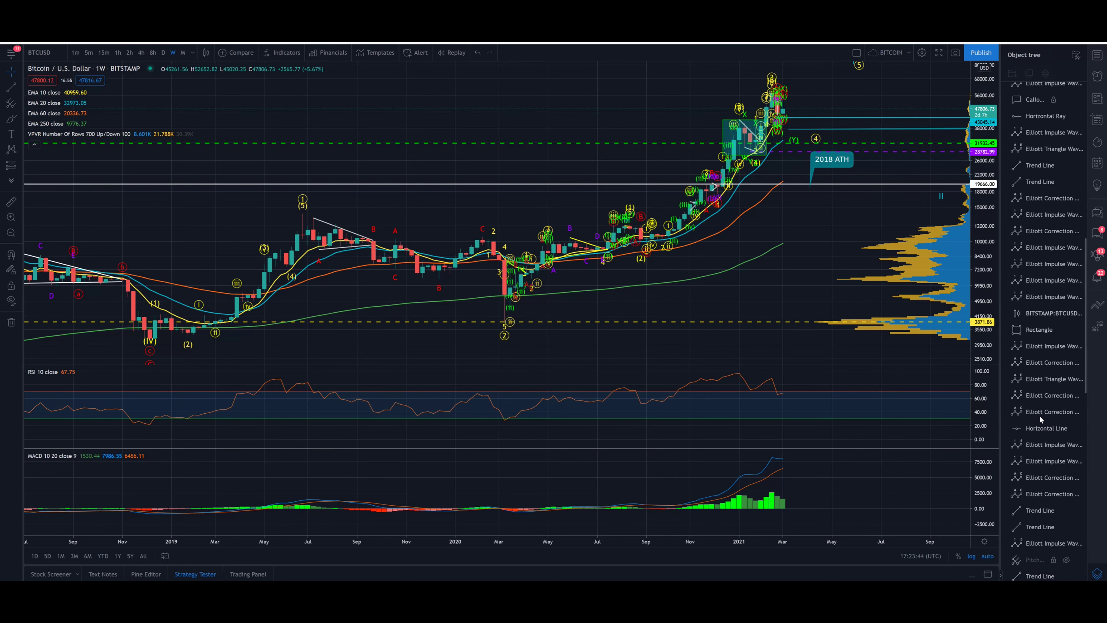
scroll(1039, 415, "down", 8)
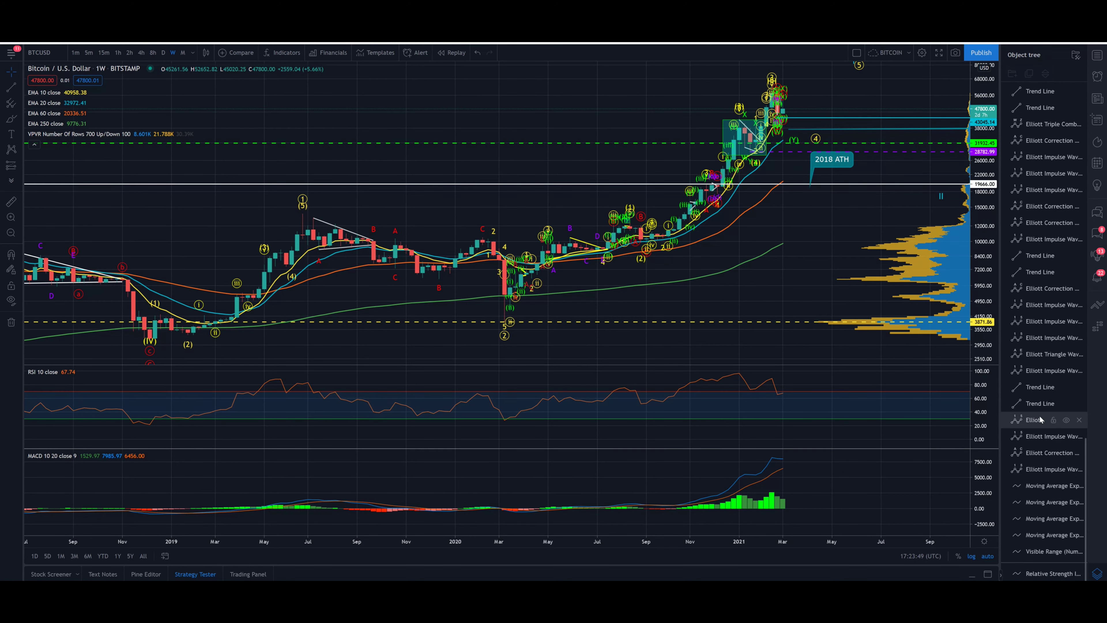
scroll(1040, 419, "up", 8)
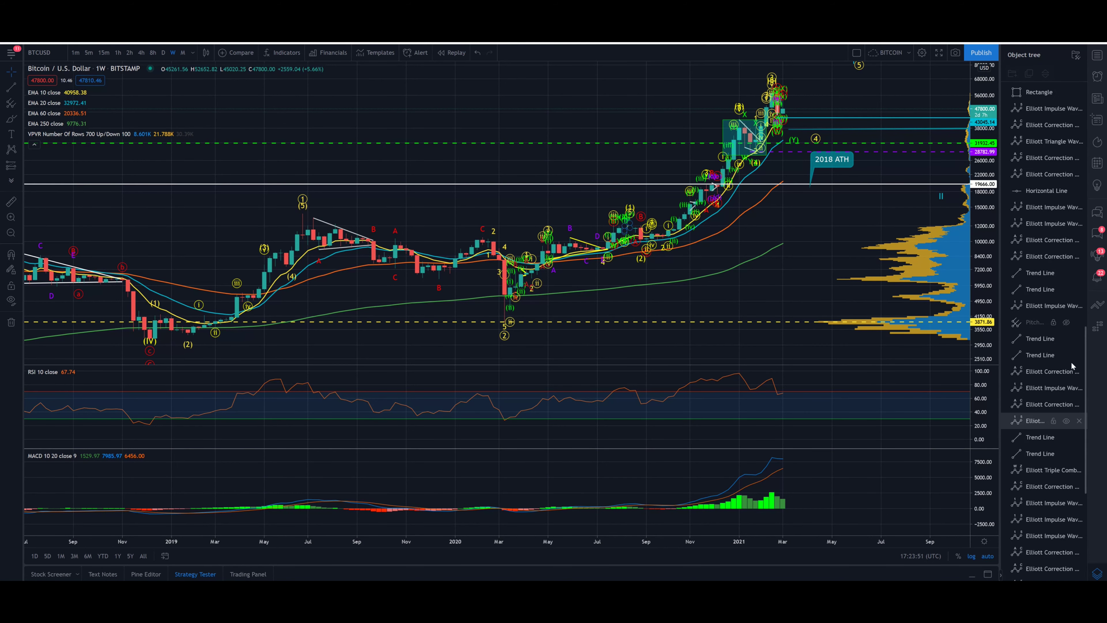
left_click(1066, 323)
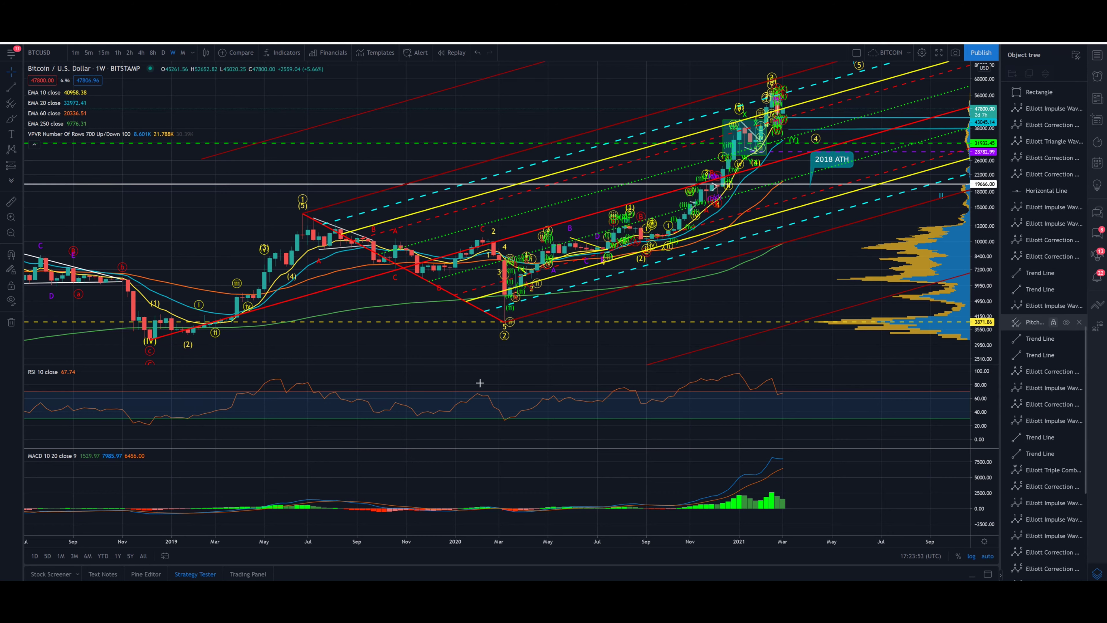
Frame the pitchfork channels beyond the latest candles and select the Elliott impulse wave with the projected I and II labels
scroll(408, 368, "down", 2)
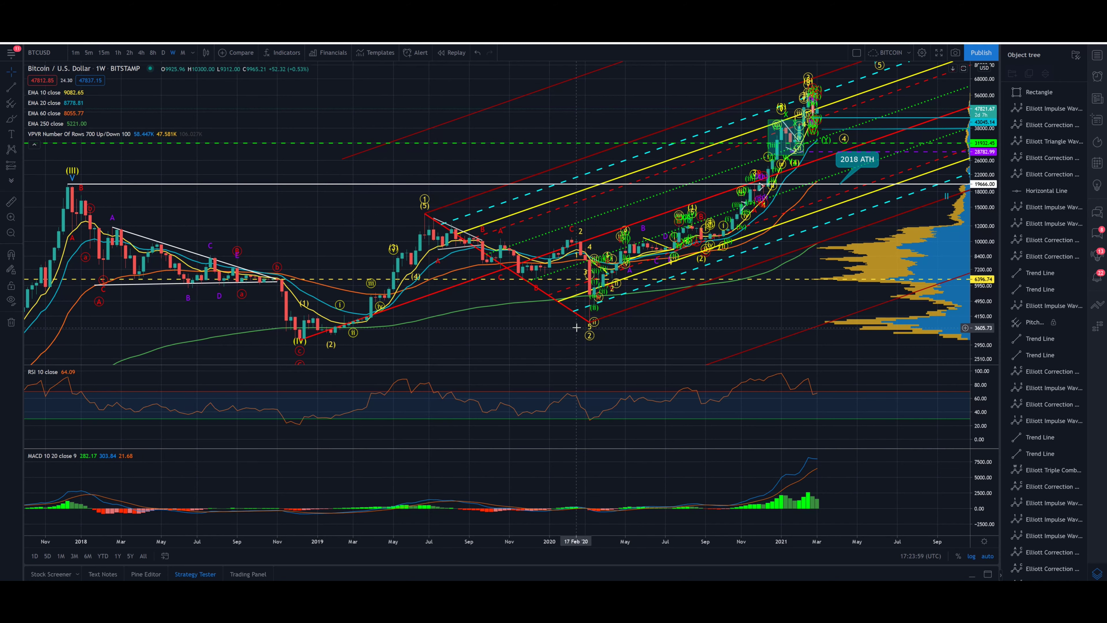
left_click_drag(384, 260, 361, 260)
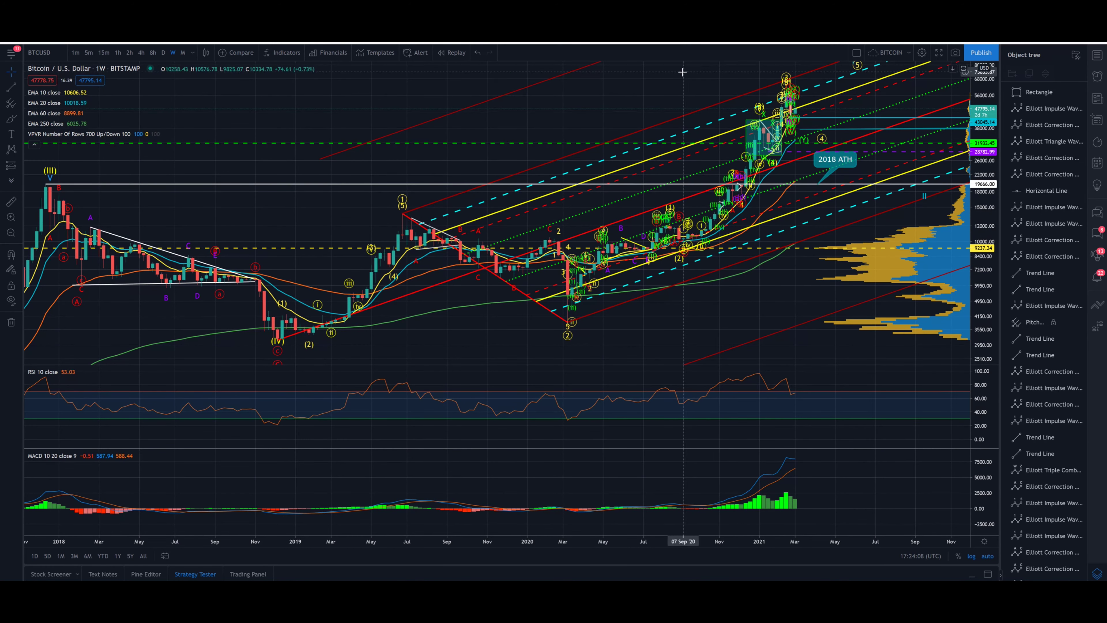
scroll(791, 101, "right", 3)
left_click_drag(982, 88, 980, 114)
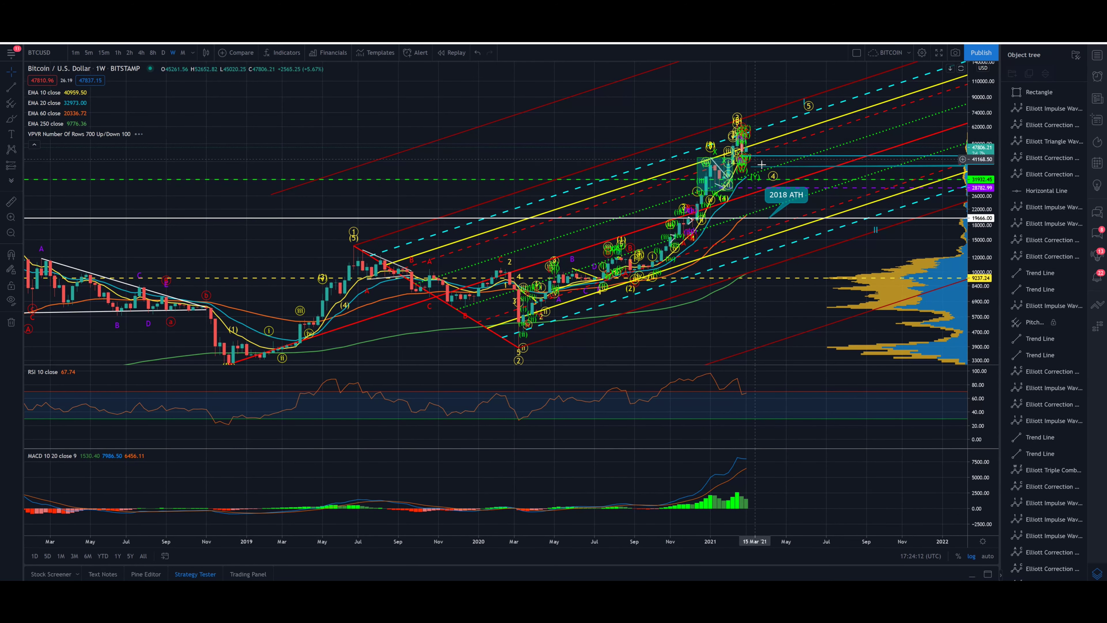
left_click(806, 102)
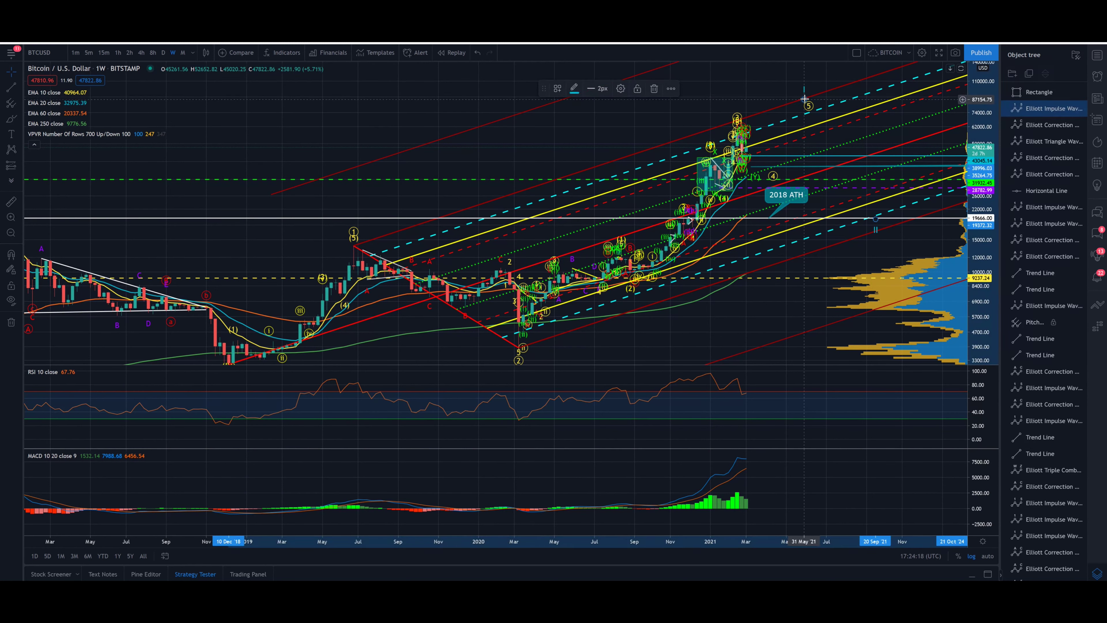
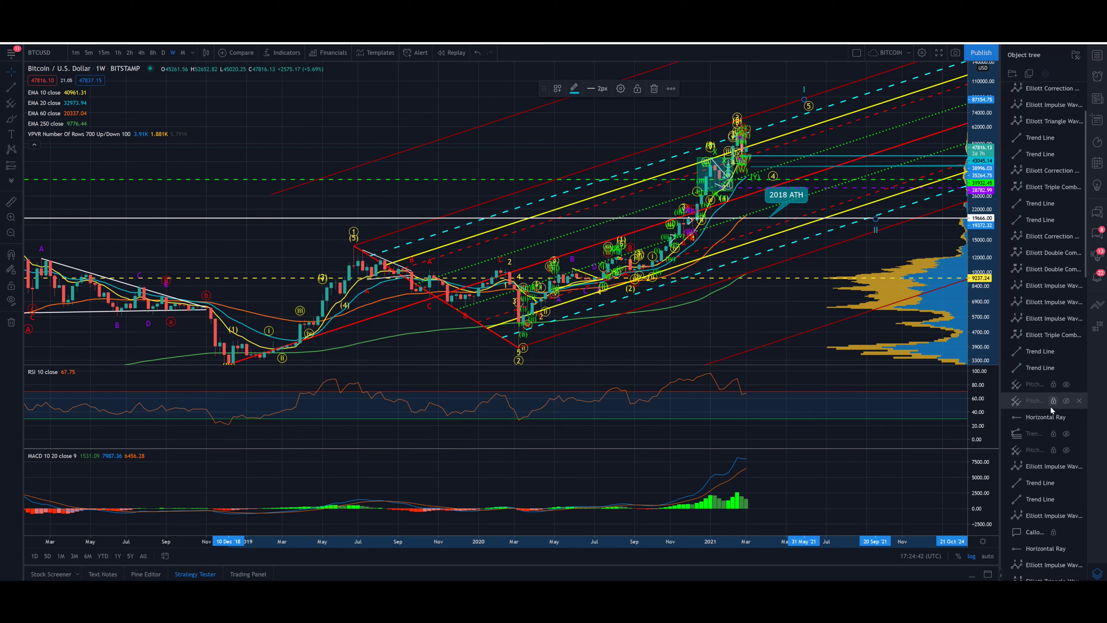
Make the hidden trend-based Fibonacci extension visible from the object tree and select it on the chart
left_click(1066, 433)
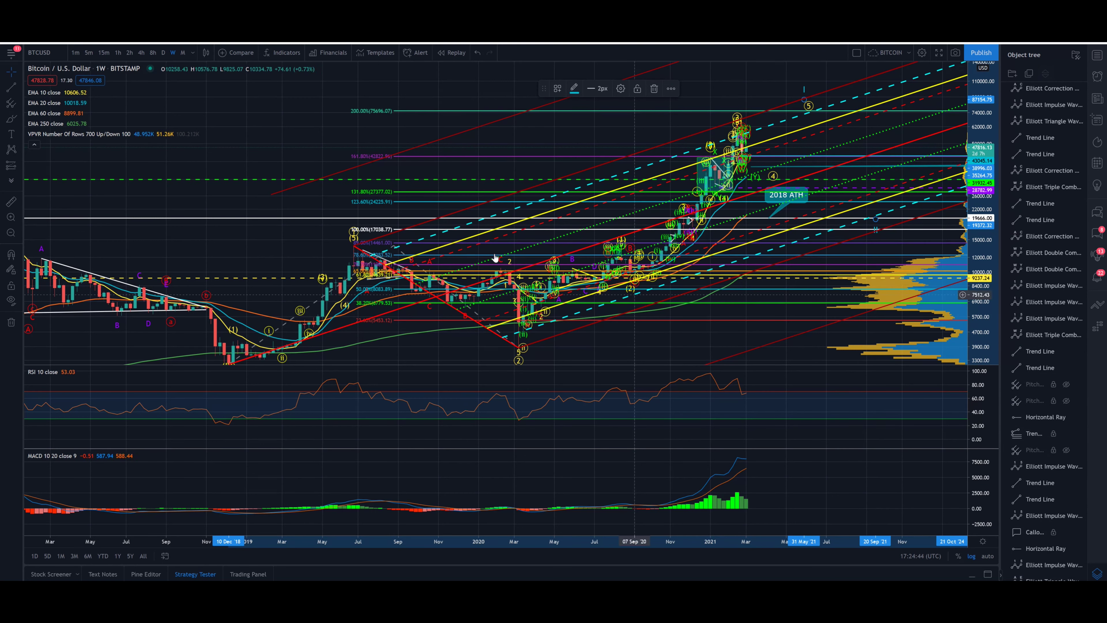
left_click(281, 195)
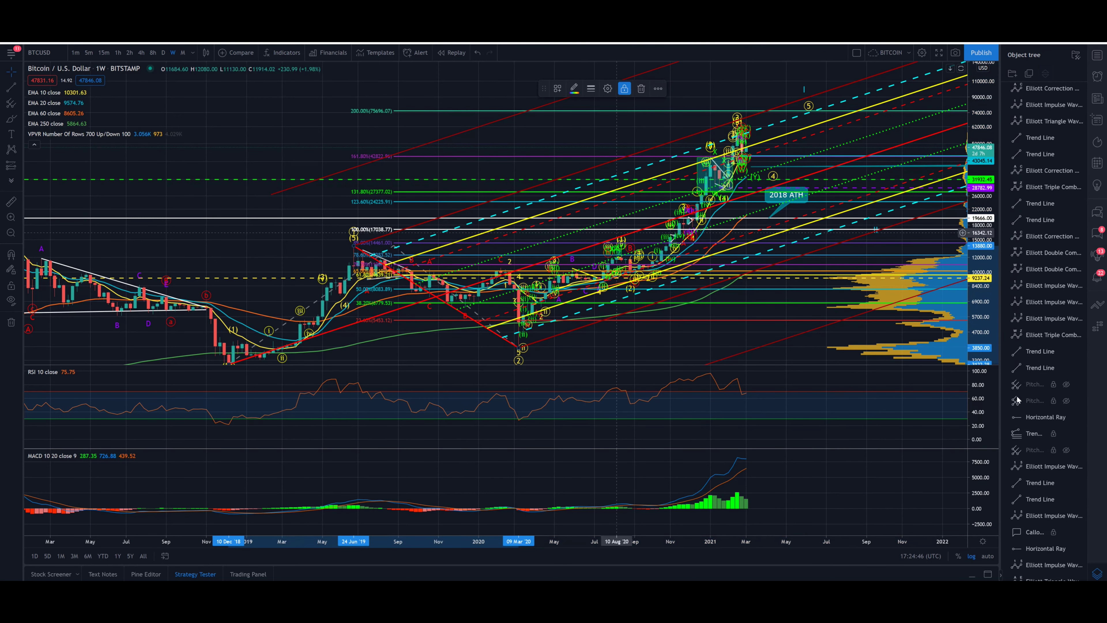
Check the weekly pitchfork's style settings without changing them, locate it in the object tree and hide it from the chart
double_click(278, 195)
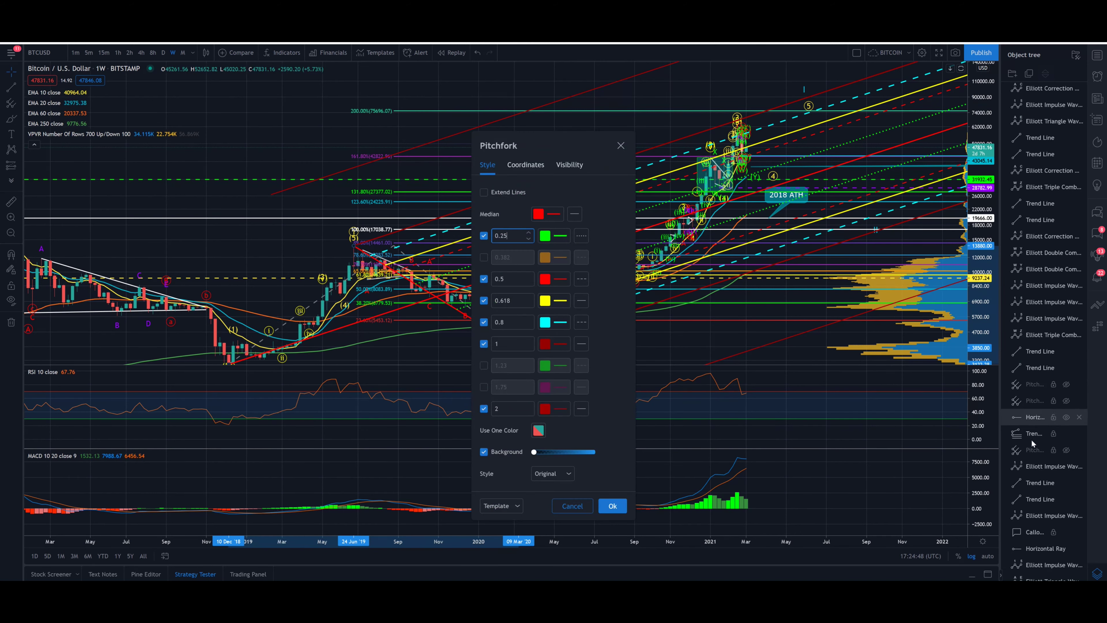
left_click(620, 146)
scroll(1049, 356, "down", 5)
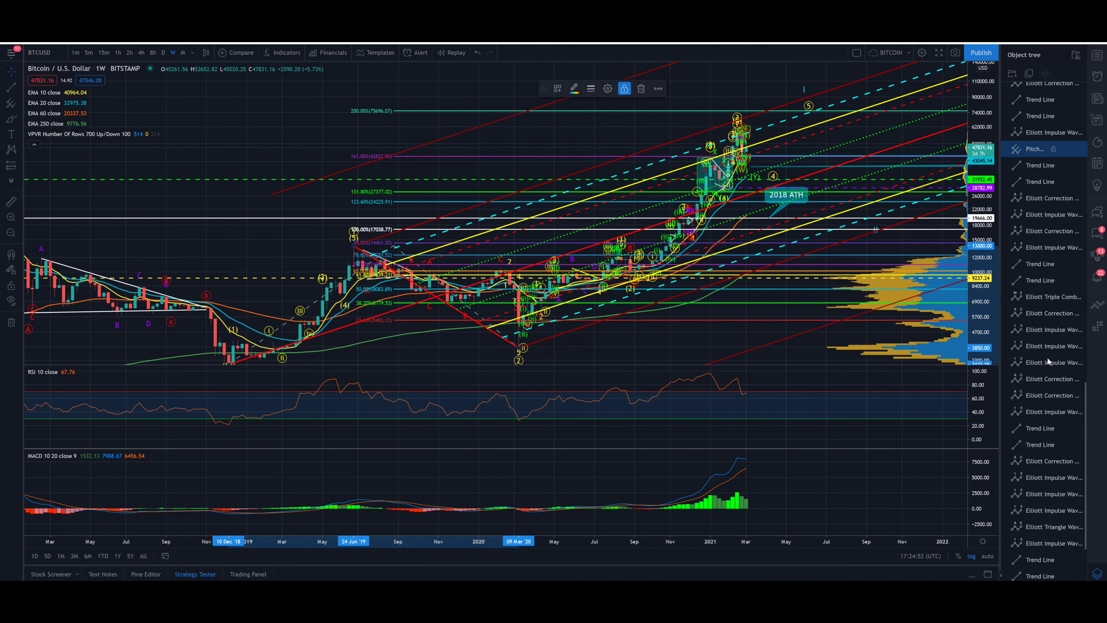
scroll(1048, 356, "up", 2)
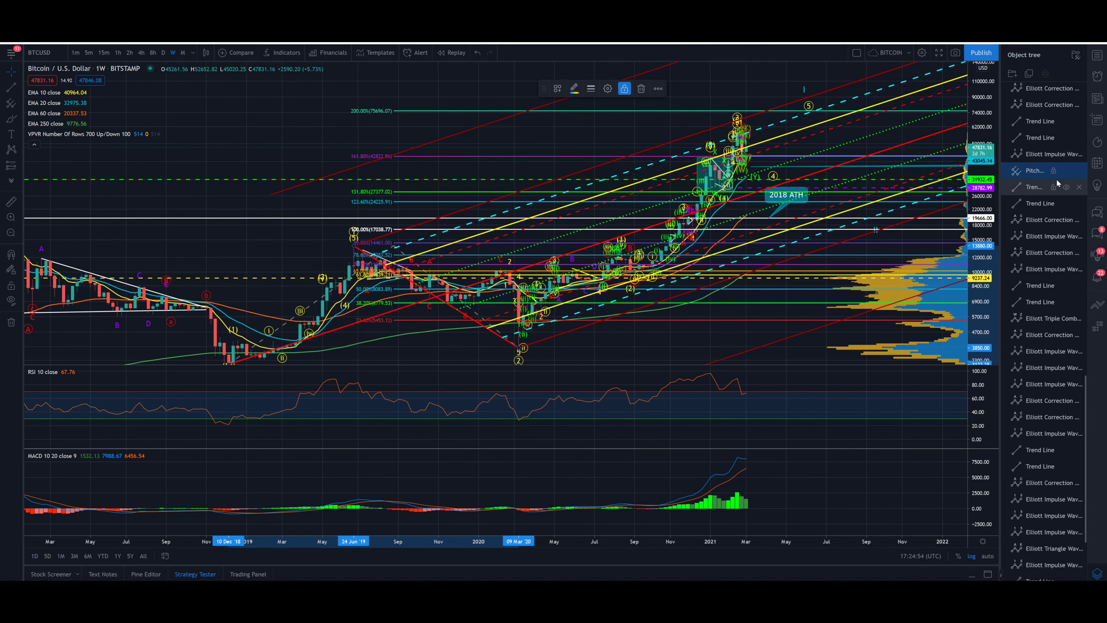
left_click(1063, 172)
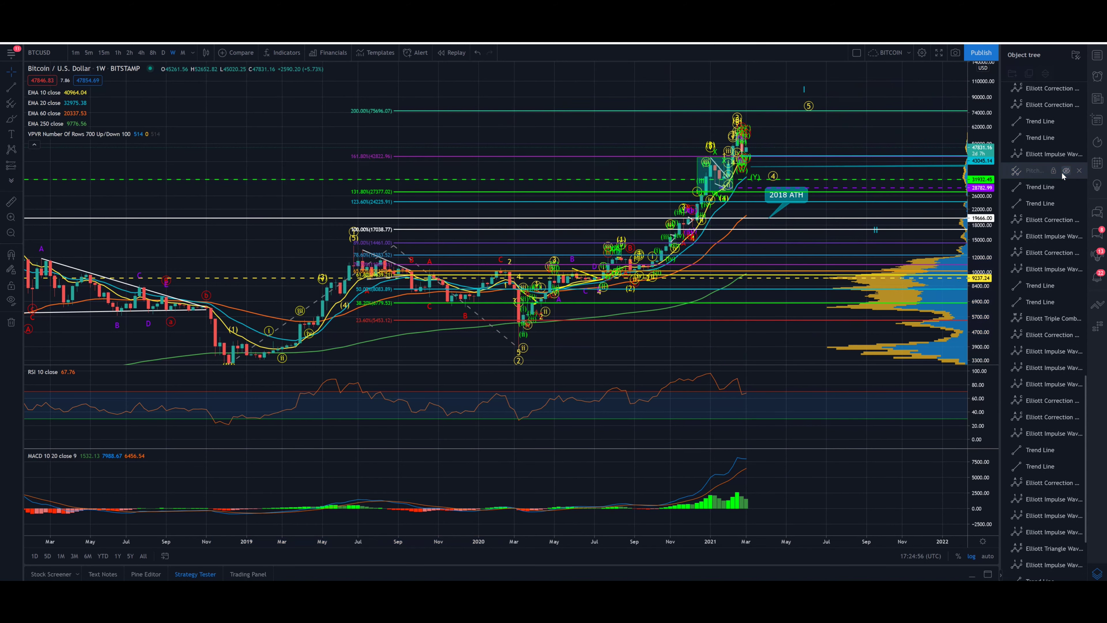
Select the Fibonacci extension, close the object tree and compare the weekly chart on linear and logarithmic price scales
left_click(425, 157)
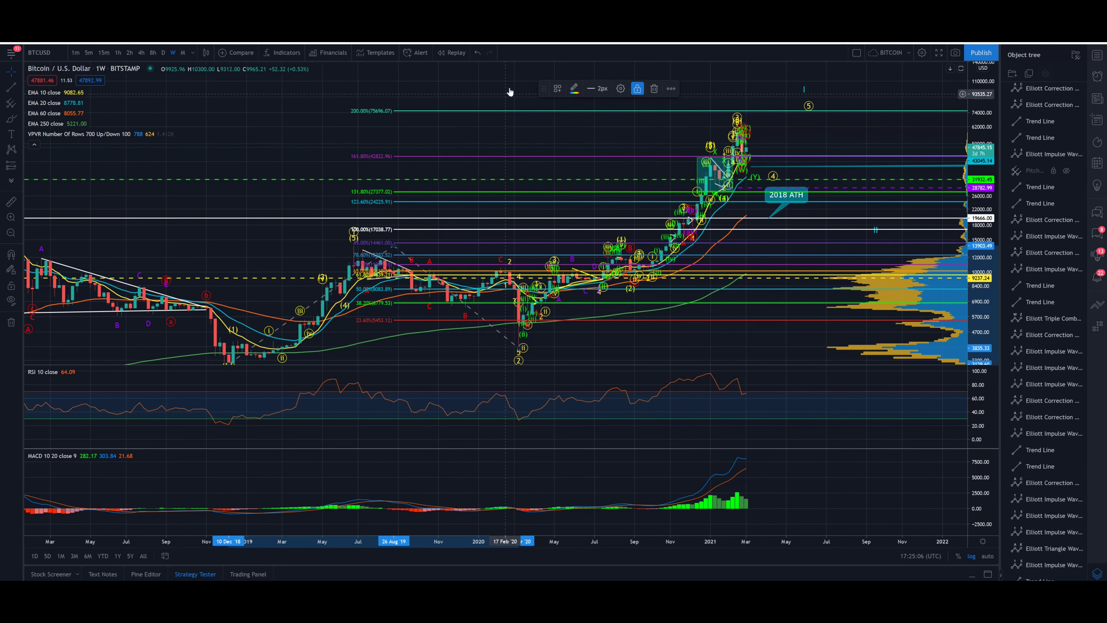
left_click(1099, 575)
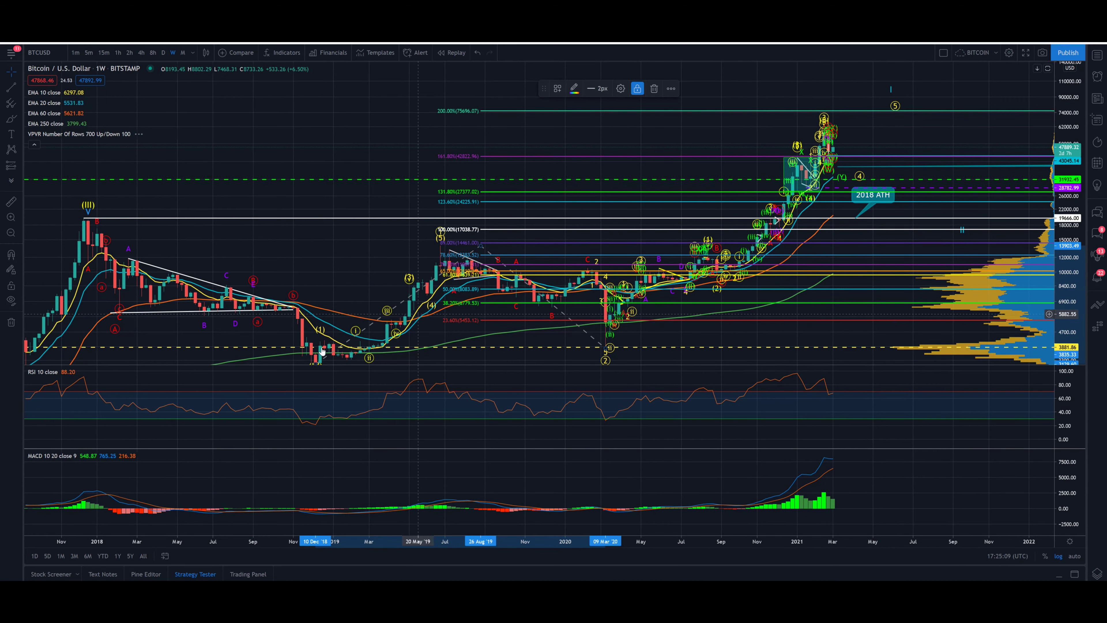
left_click_drag(383, 306, 376, 283)
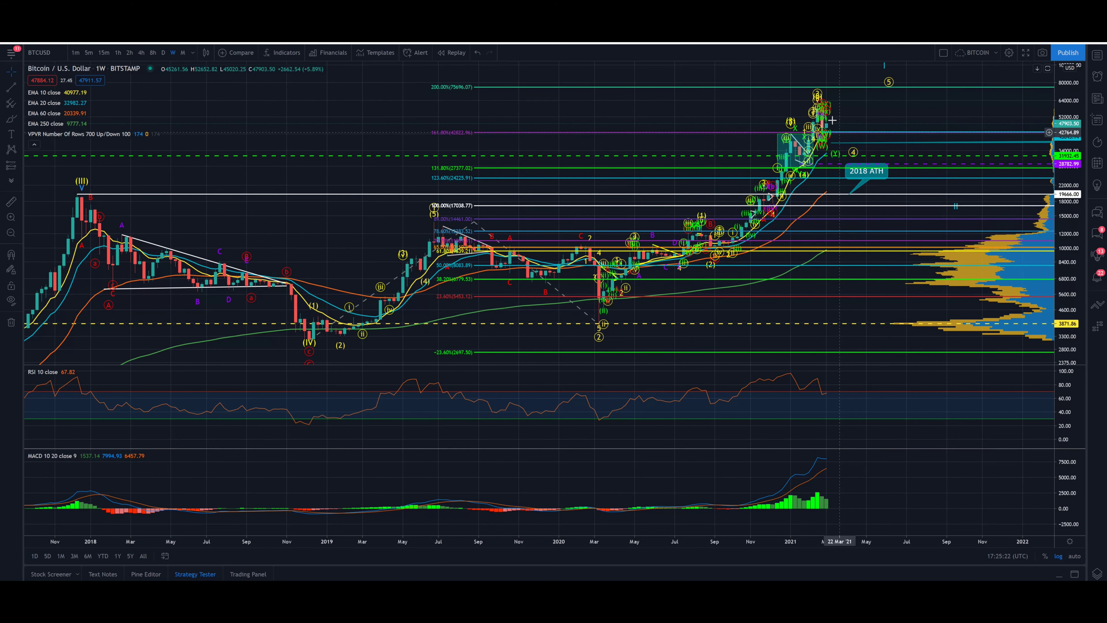
left_click_drag(818, 117, 811, 114)
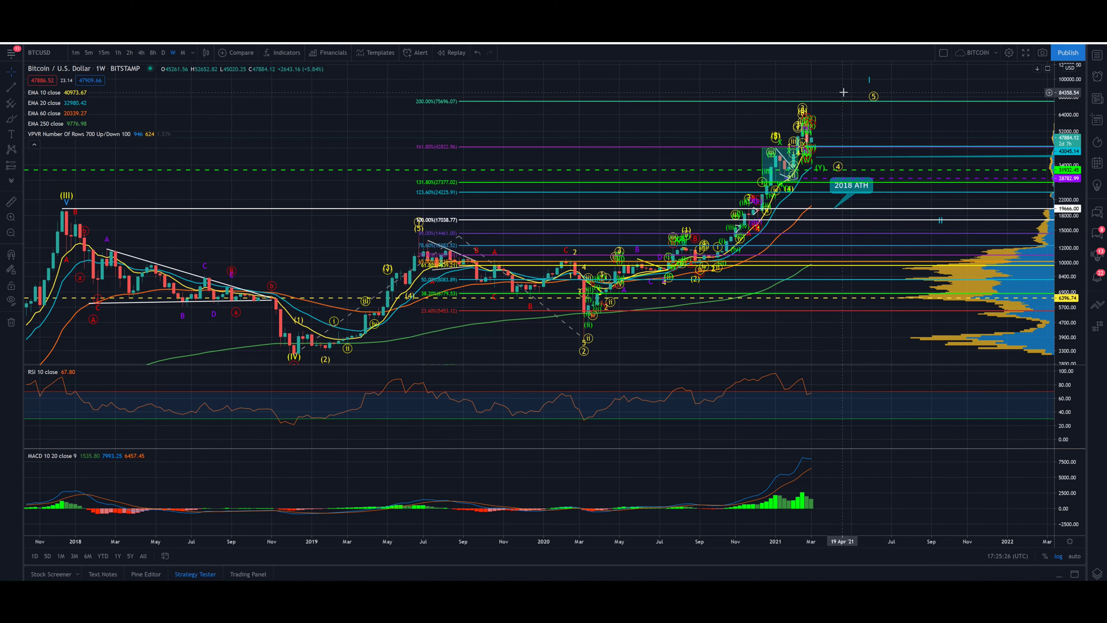
left_click(1059, 557)
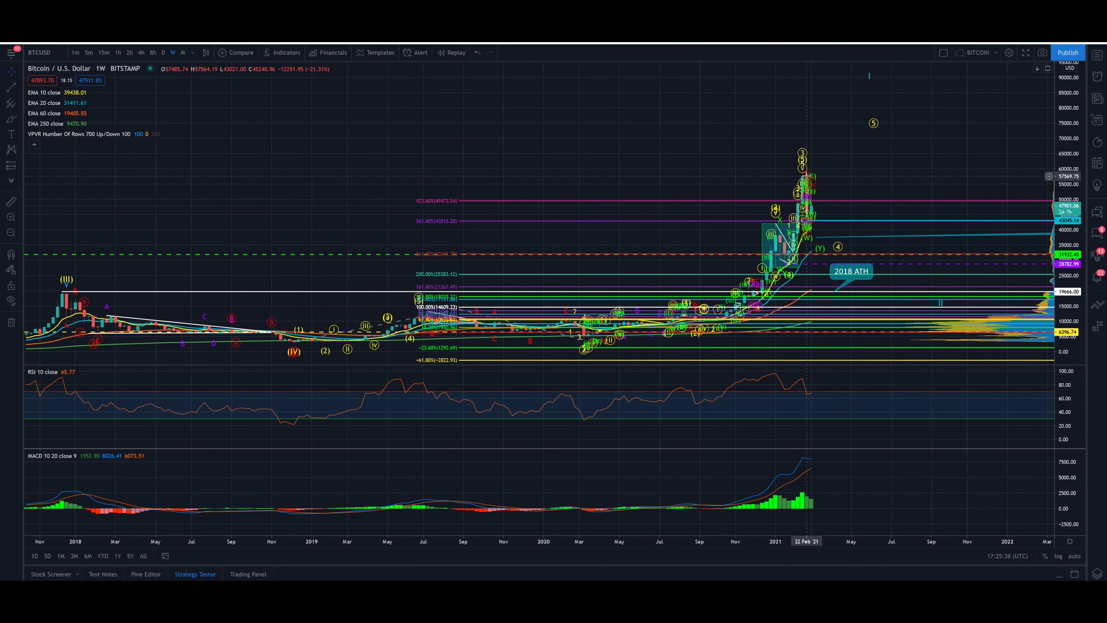
left_click(1058, 557)
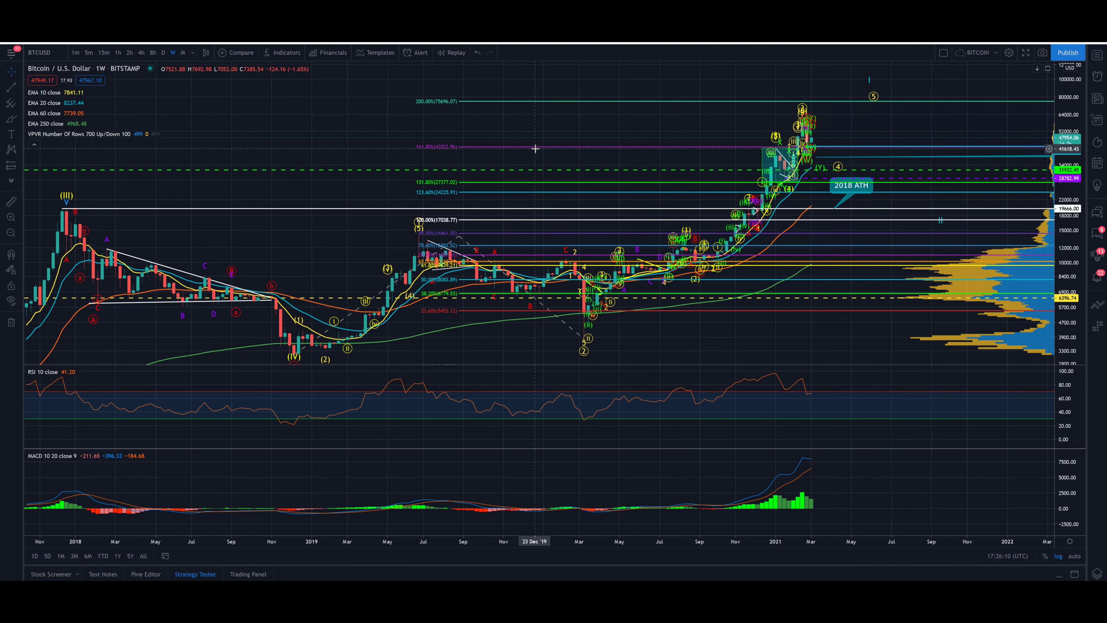
Reopen the object tree and hide the trend-based Fibonacci extension
left_click(1097, 574)
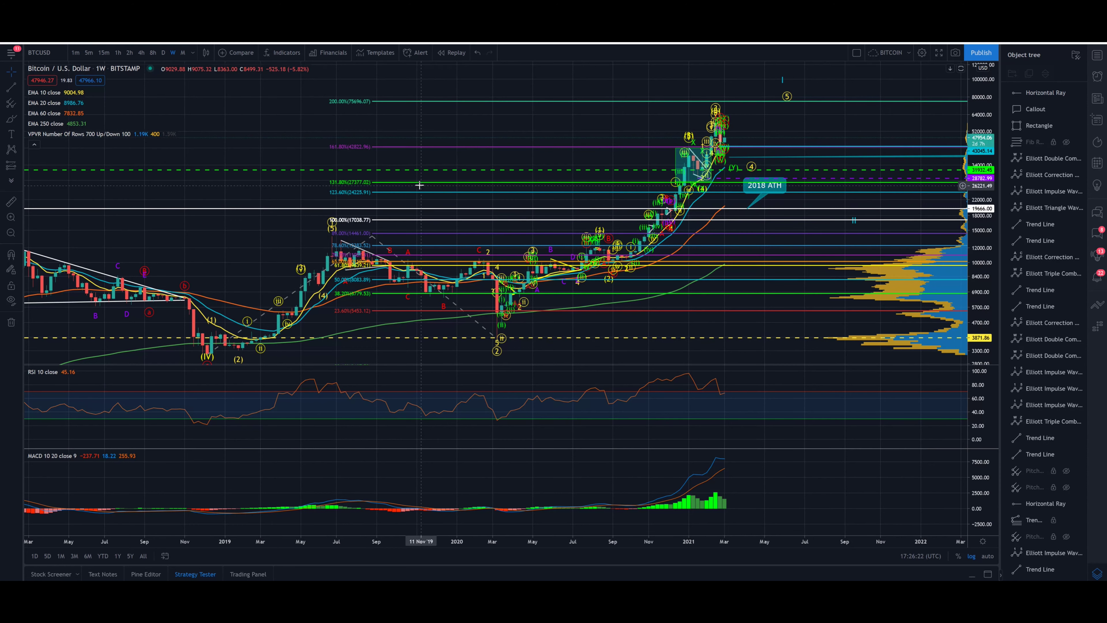
left_click(449, 146)
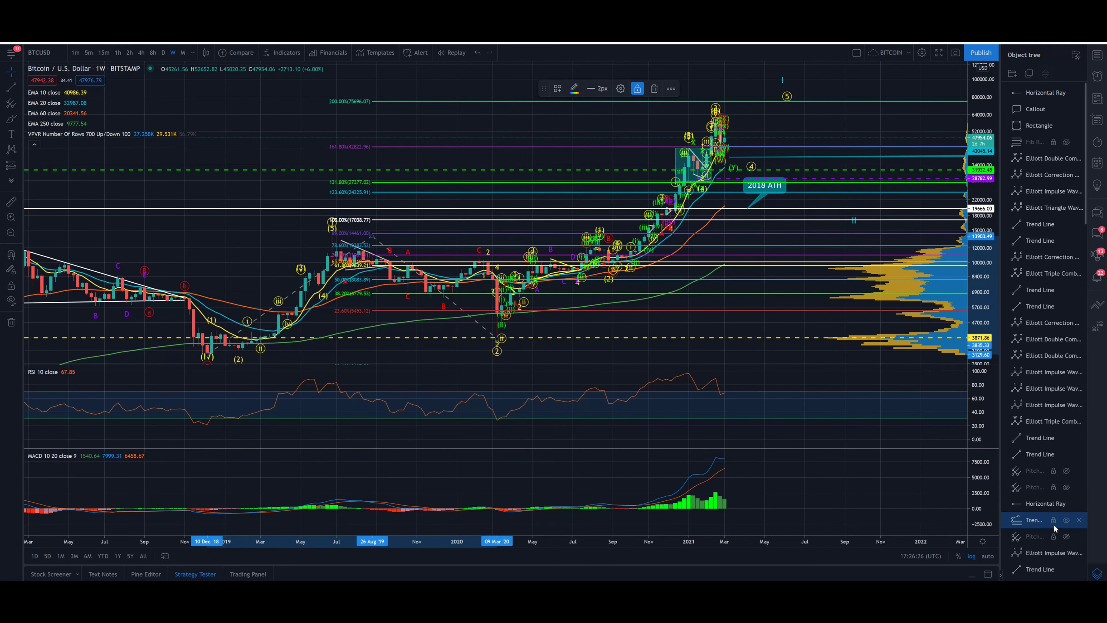
left_click(1067, 520)
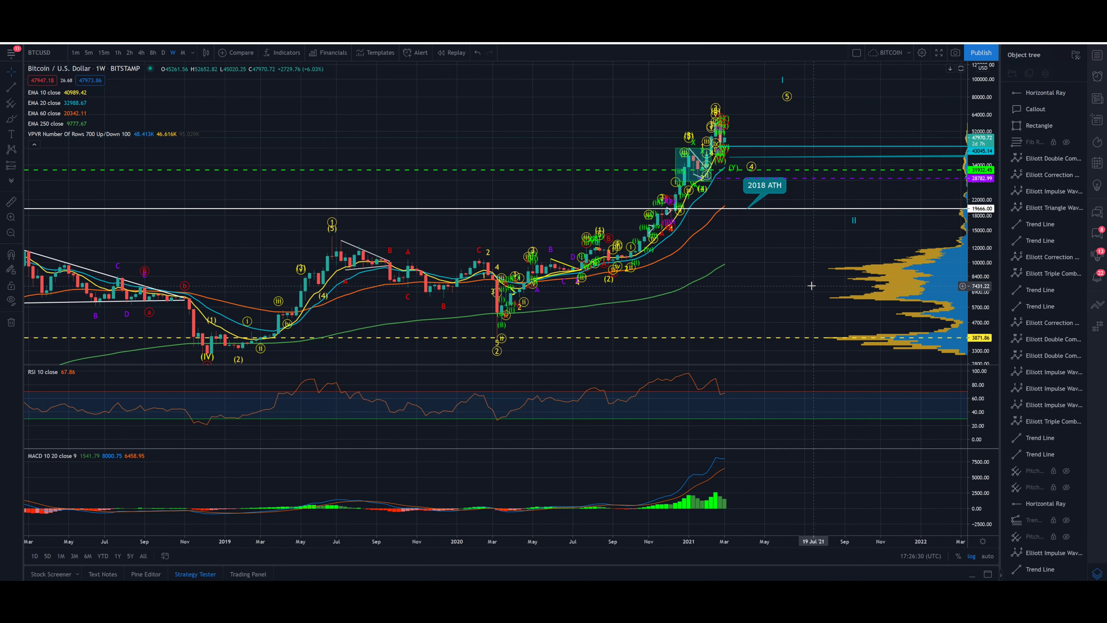
Switch the chart to the 1-hour timeframe with automatic linear price scaling and fit the waves from January to March
scroll(812, 286, "down", 2)
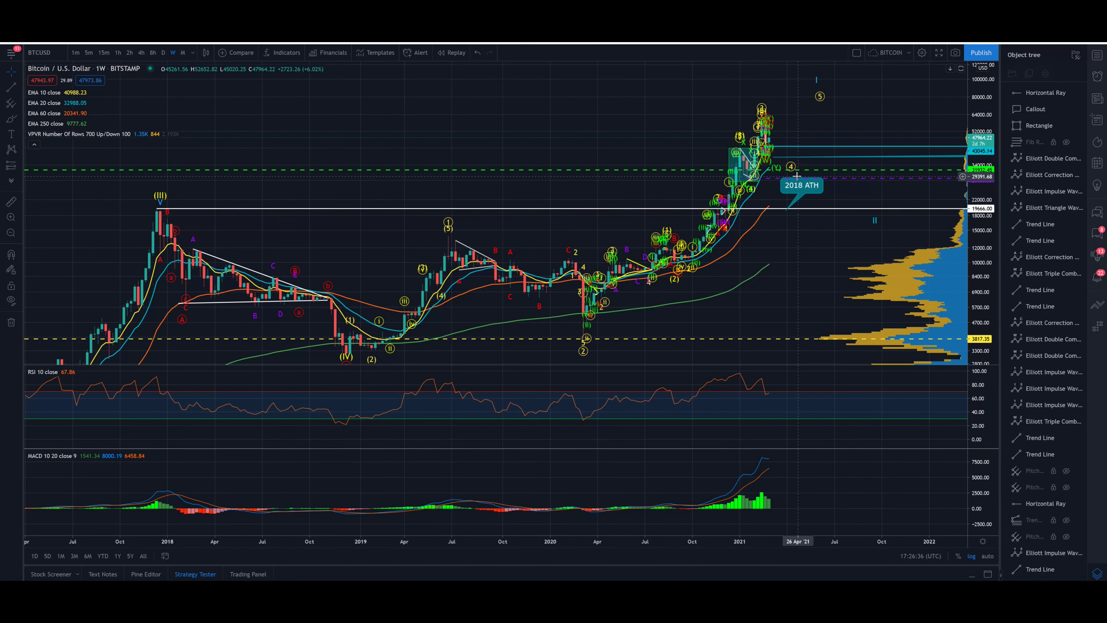
left_click_drag(585, 279, 596, 253)
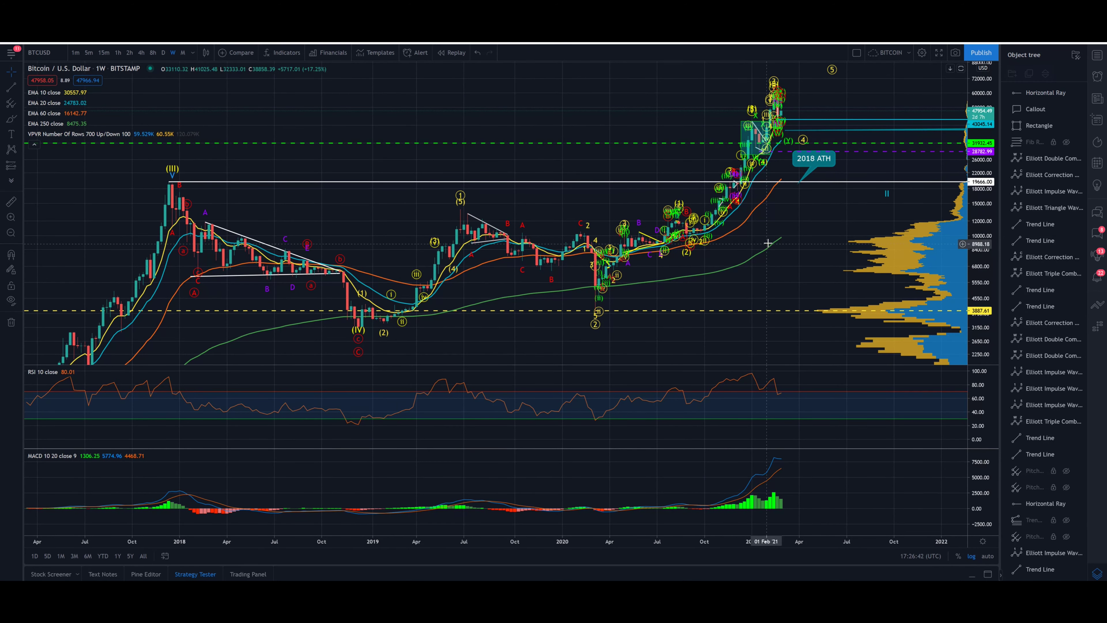
scroll(807, 249, "up", 2)
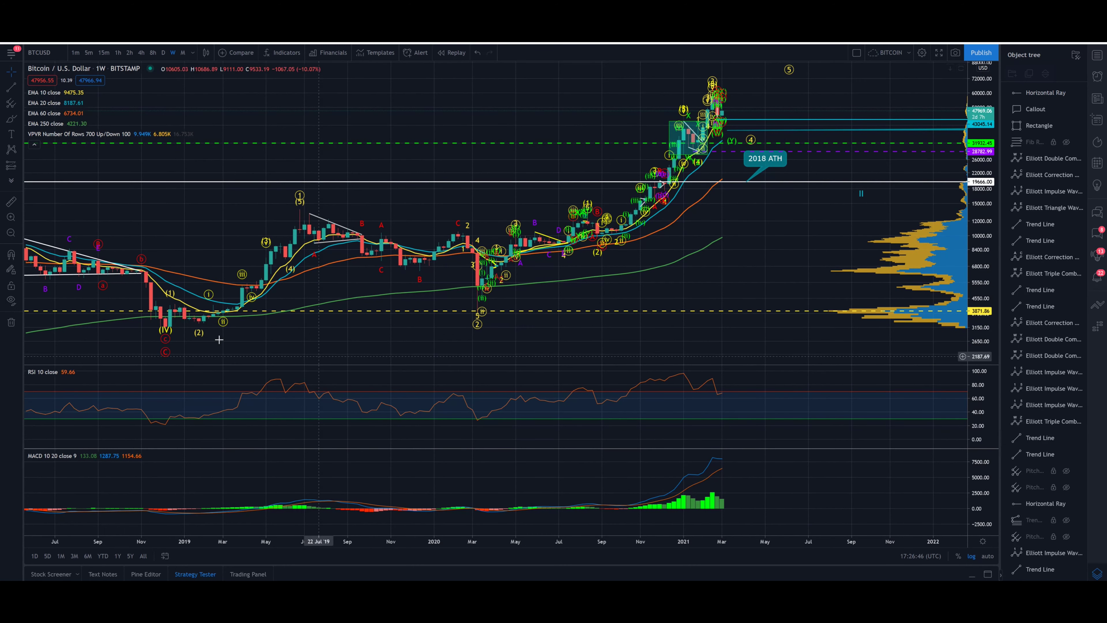
left_click_drag(635, 76, 759, 196)
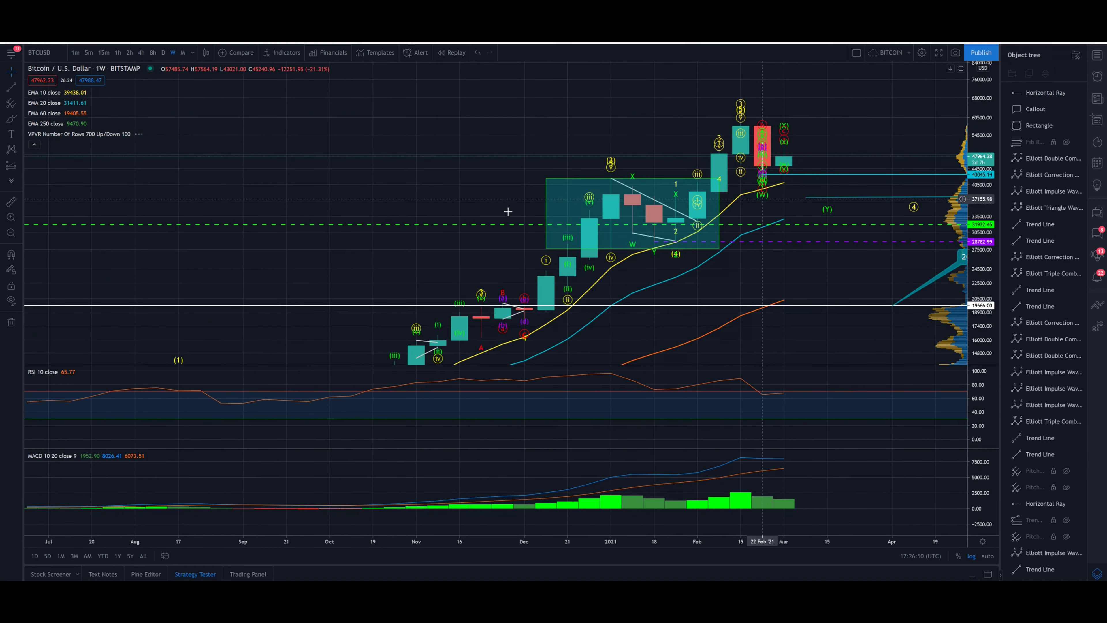
left_click(118, 52)
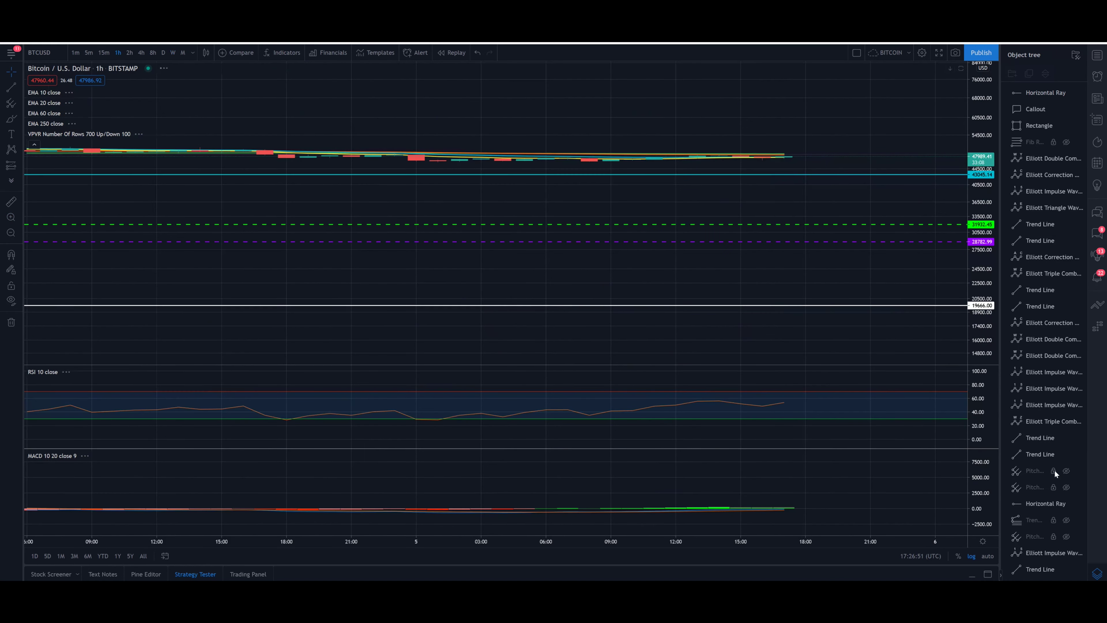
left_click(989, 557)
left_click(971, 556)
scroll(488, 344, "down", 5)
scroll(487, 331, "down", 5)
scroll(493, 322, "down", 8)
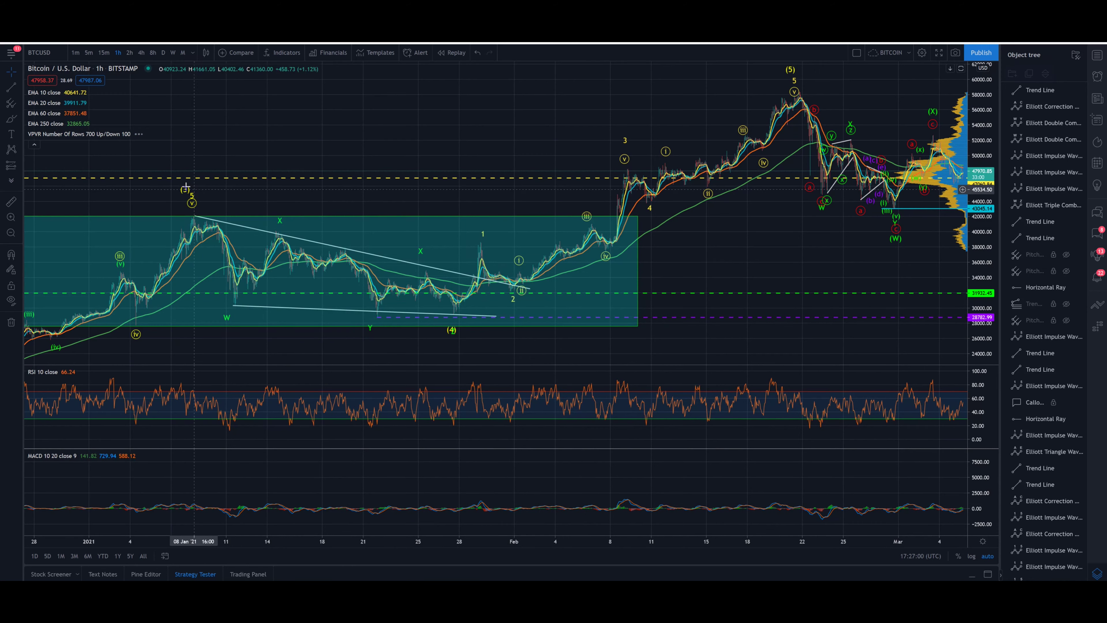
Frame the January consolidation and the rally after it, and select the impulse wave carrying the yellow (3), (4) and (5) labels
left_click_drag(539, 153, 453, 169)
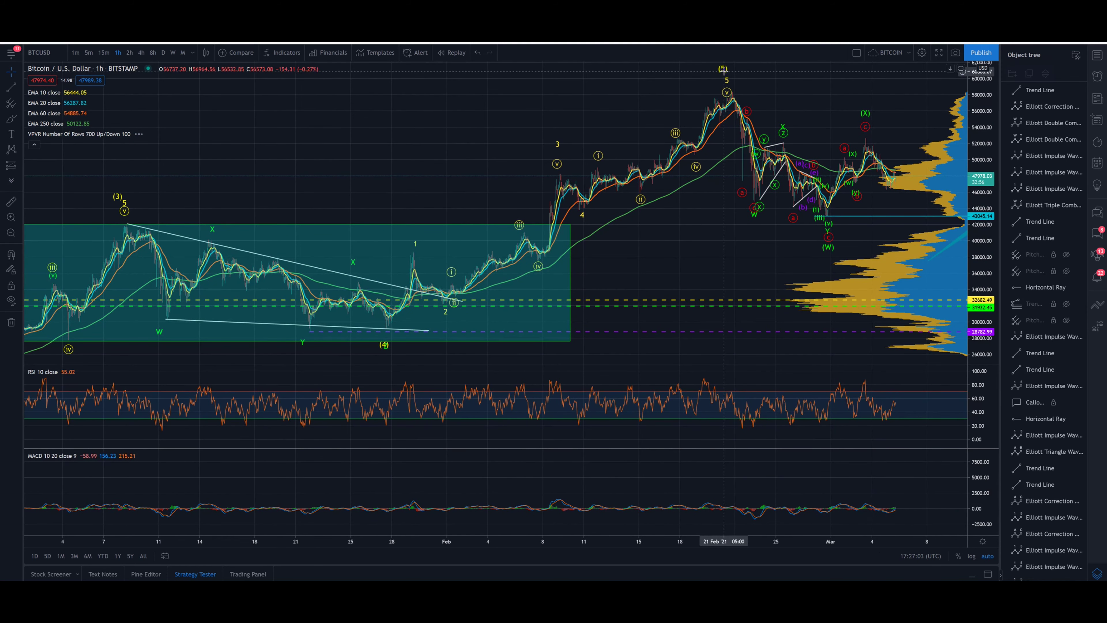
left_click_drag(983, 128, 983, 144)
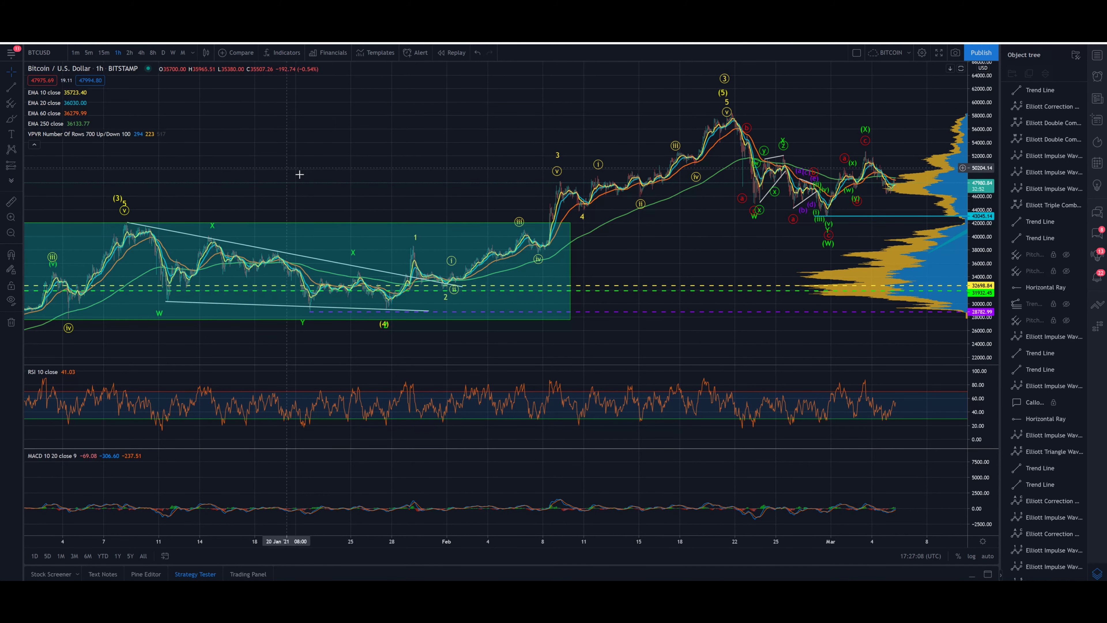
left_click_drag(296, 173, 408, 173)
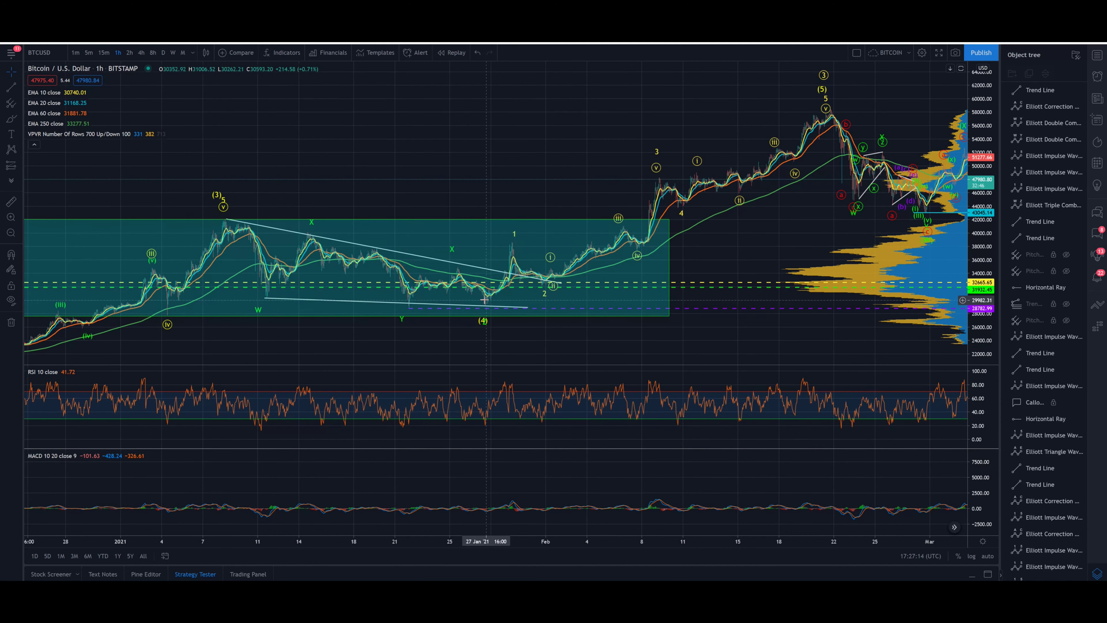
scroll(588, 178, "down", 5)
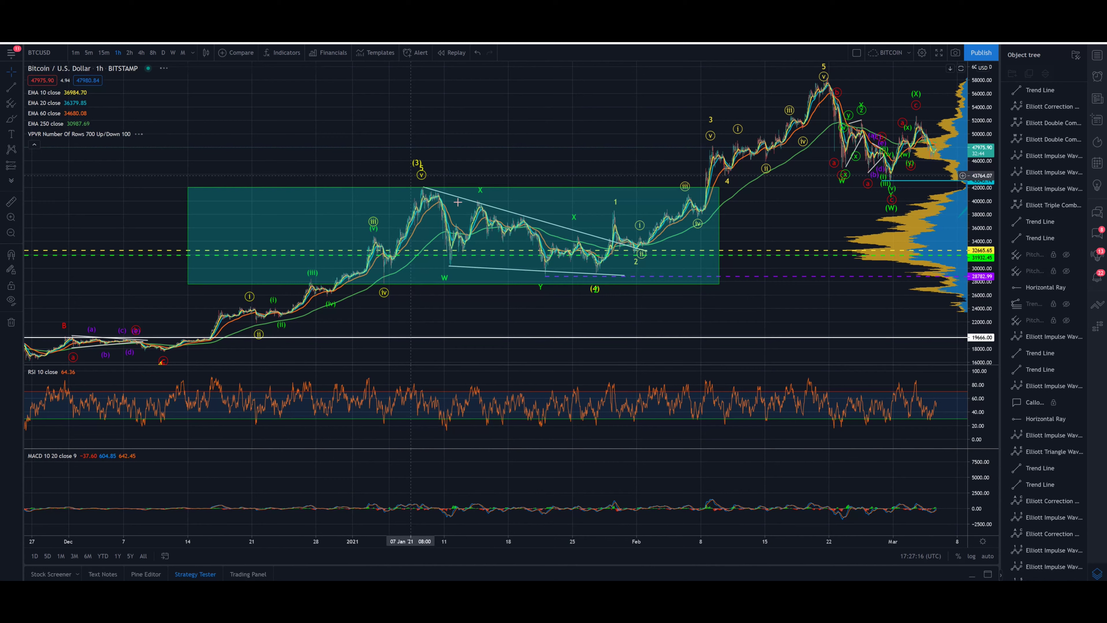
left_click(417, 162)
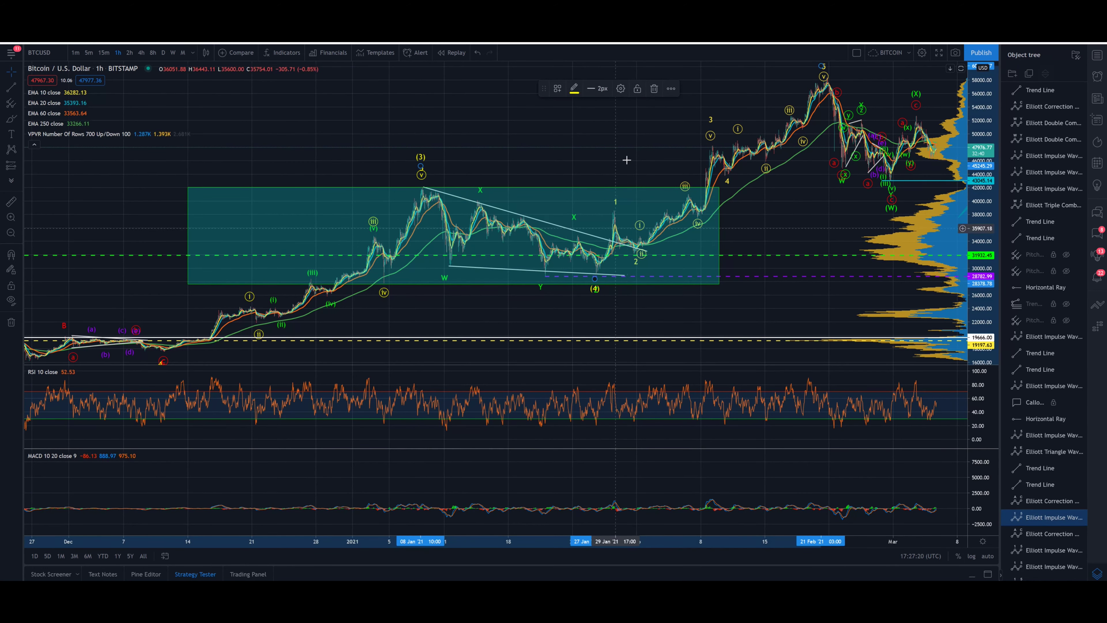
Turn on the connecting wave line for the Minor-degree 1-2-3-4-5 impulse wave that rises from the consolidation's low
left_click_drag(589, 165, 522, 183)
left_click(541, 221)
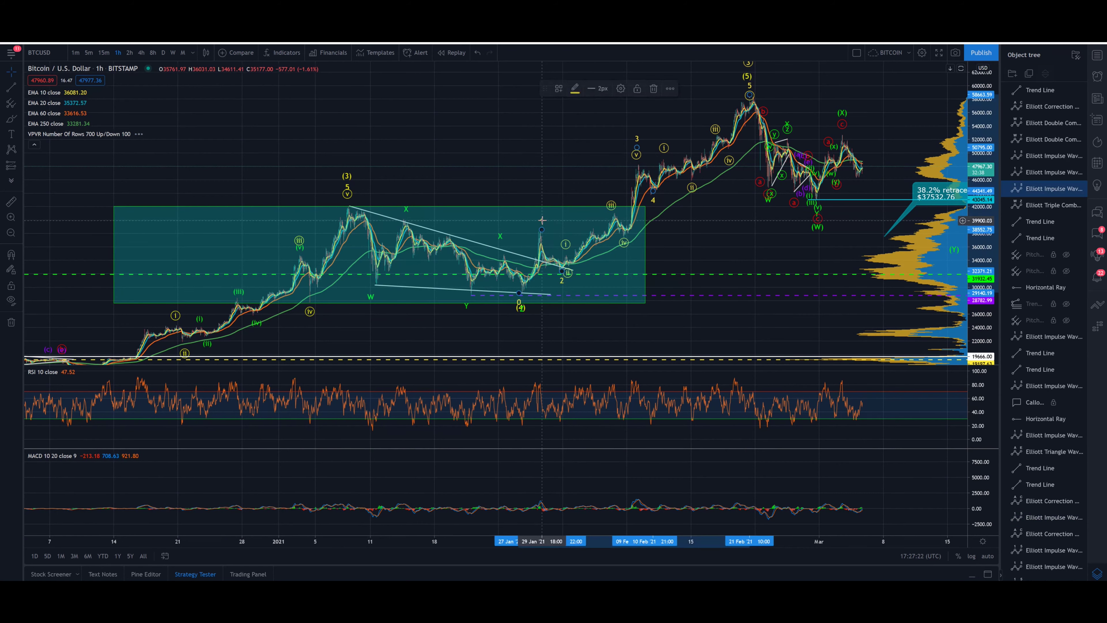
left_click(620, 89)
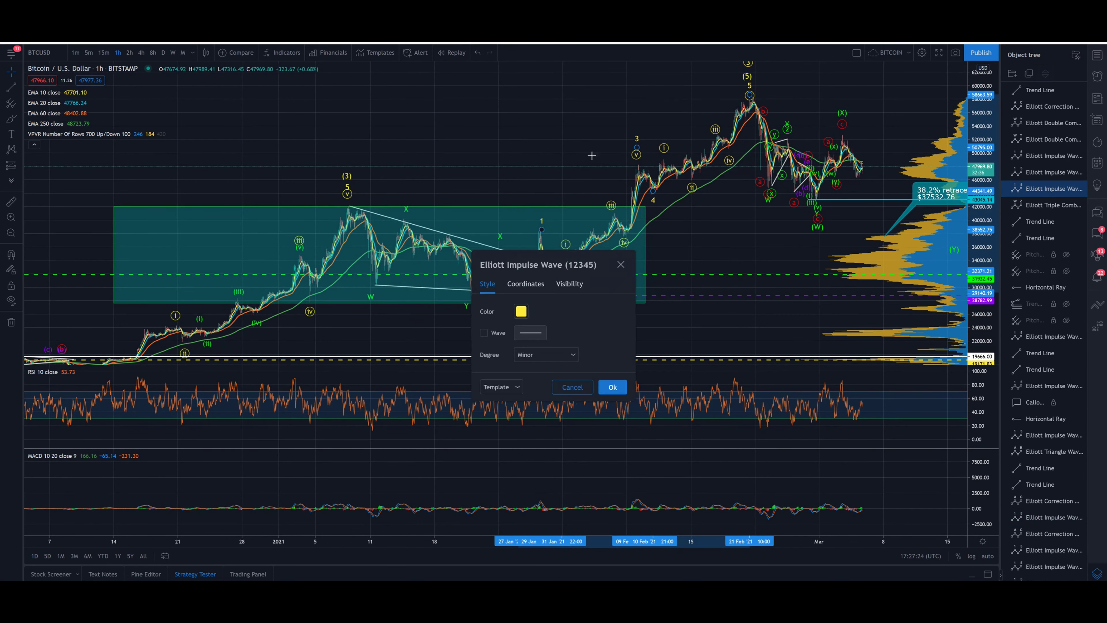
left_click(485, 333)
left_click(613, 387)
Turn the Minor-degree impulse wave's connecting line off again in its style settings
left_click_drag(749, 85, 689, 125)
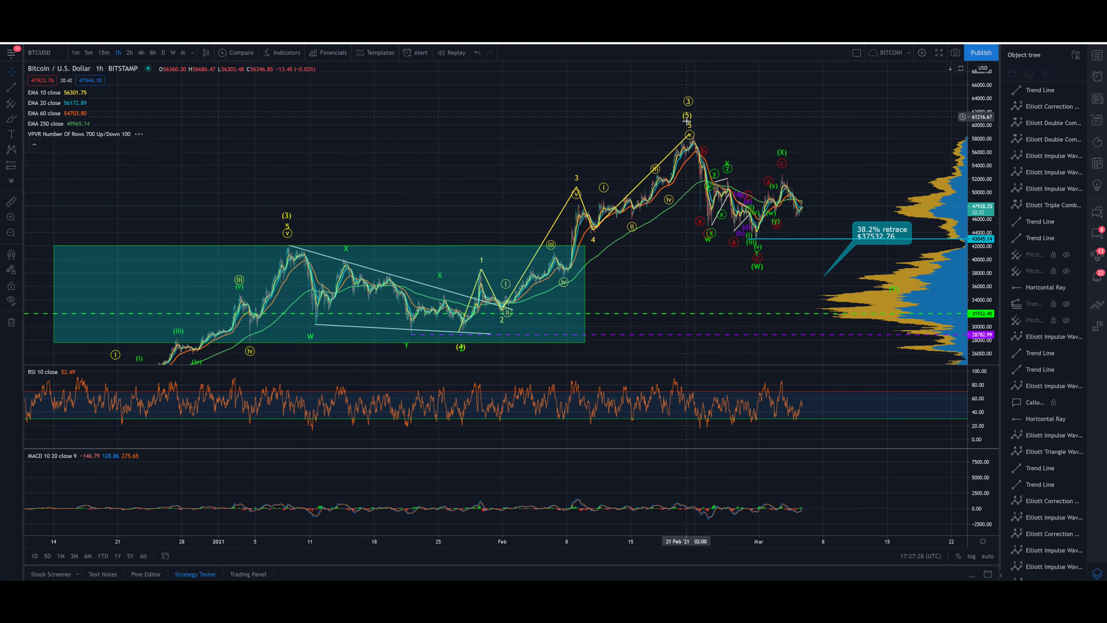
left_click(559, 216)
left_click(618, 97)
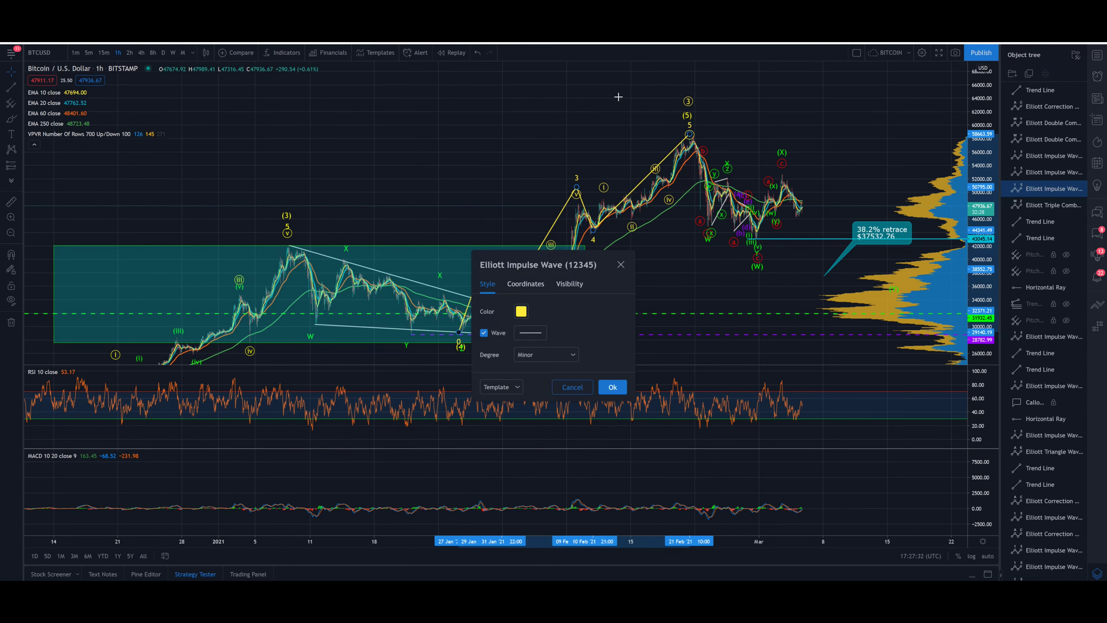
left_click(484, 334)
left_click(612, 387)
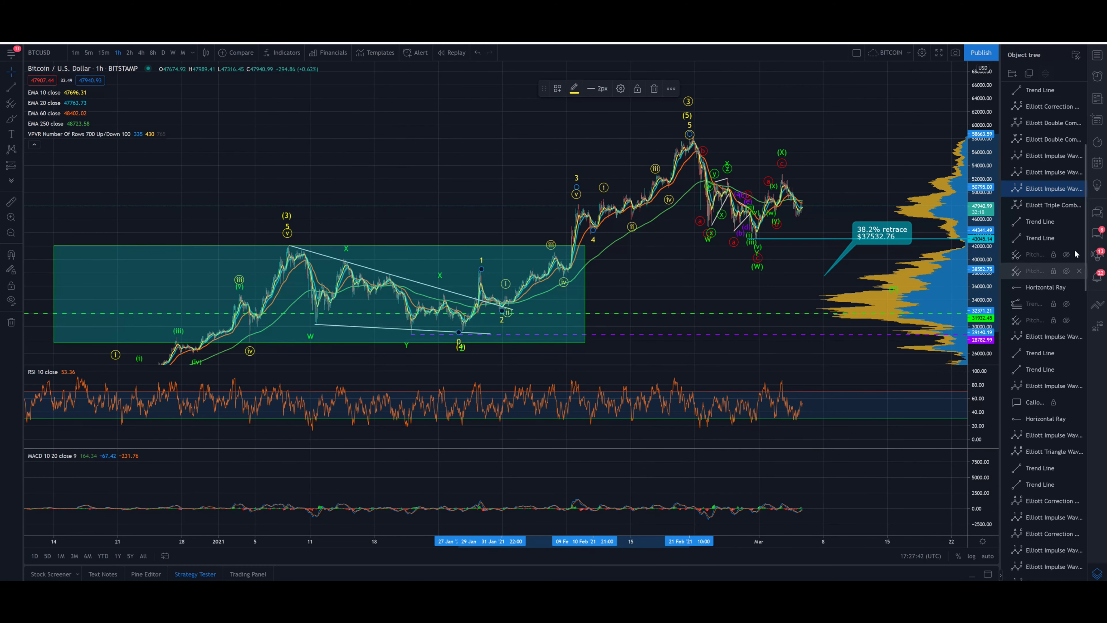
Make the first hidden pitchfork above the horizontal ray visible and frame its channel with the February peak and March candles
left_click(1066, 255)
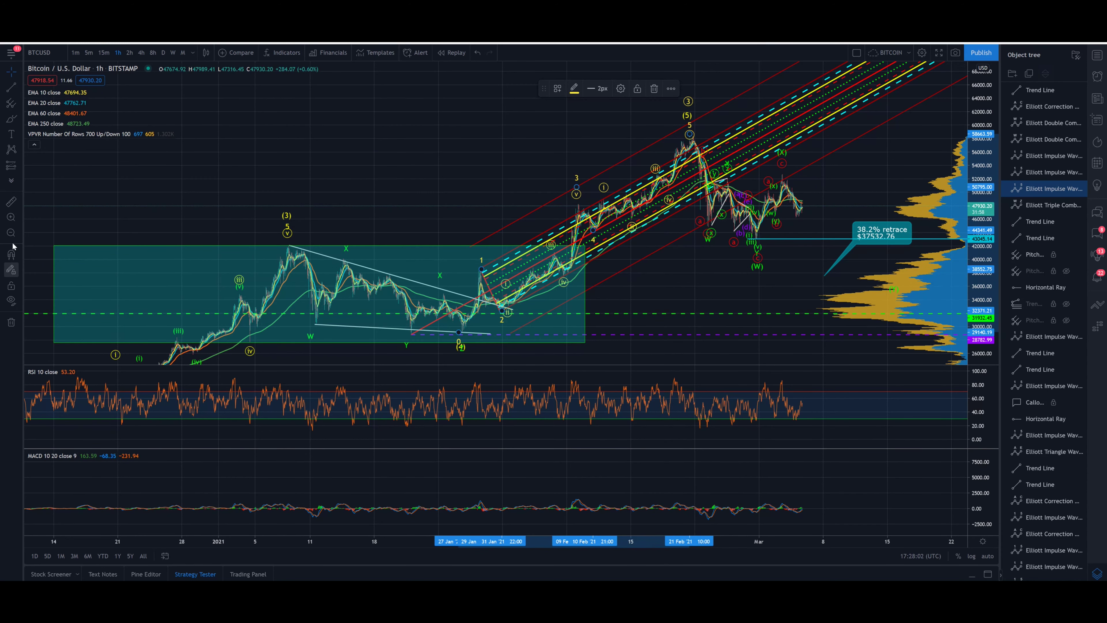
left_click(11, 217)
left_click_drag(563, 118, 811, 263)
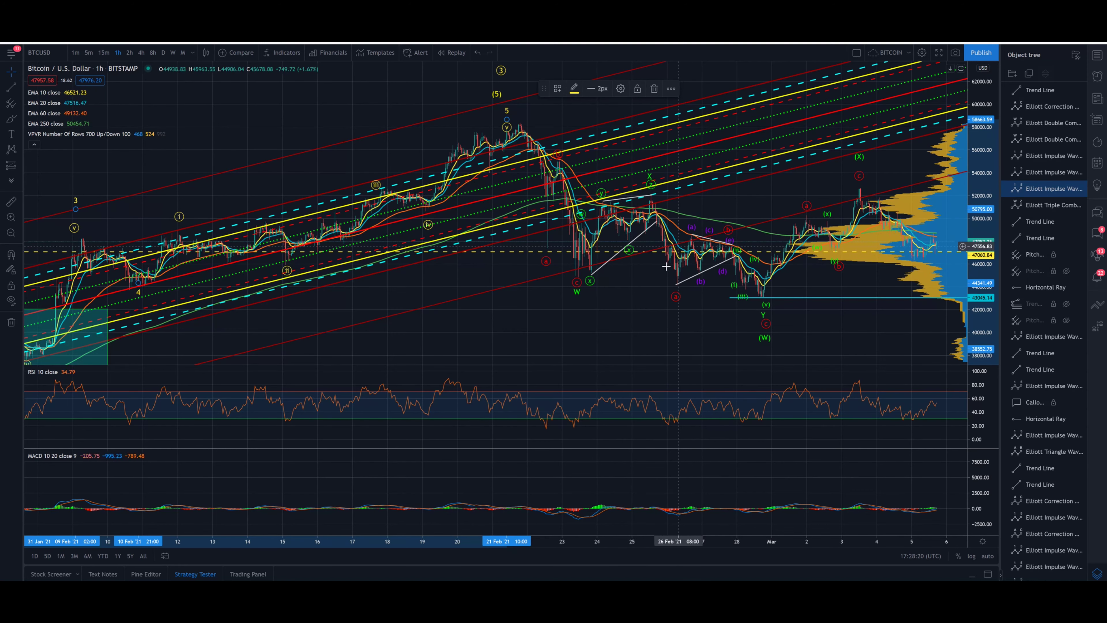
left_click_drag(741, 261, 561, 255)
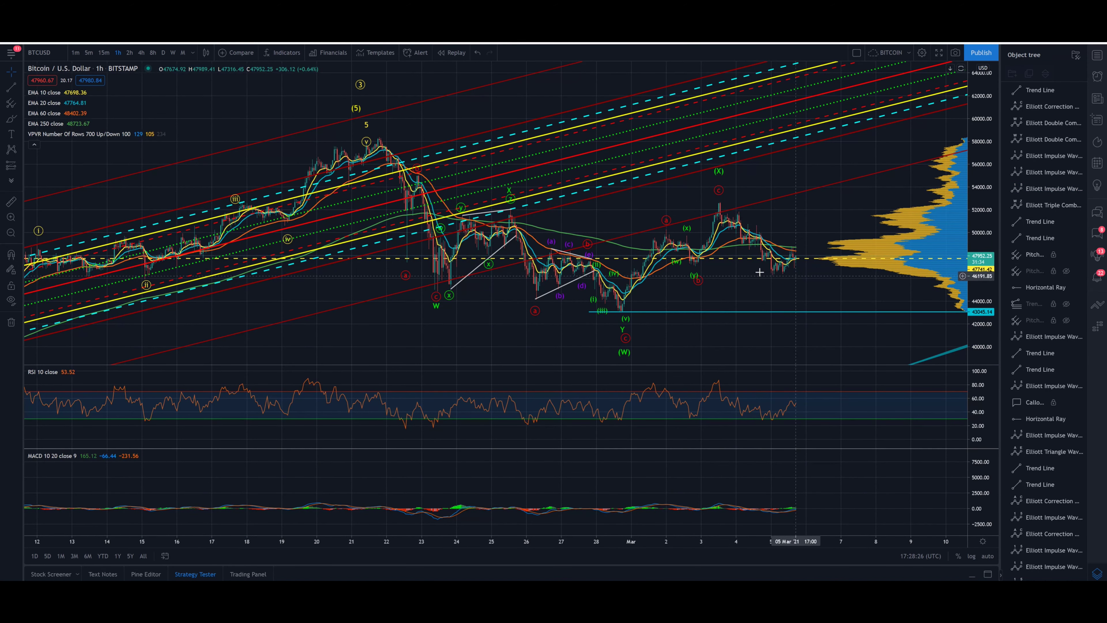
scroll(759, 273, "down", 2)
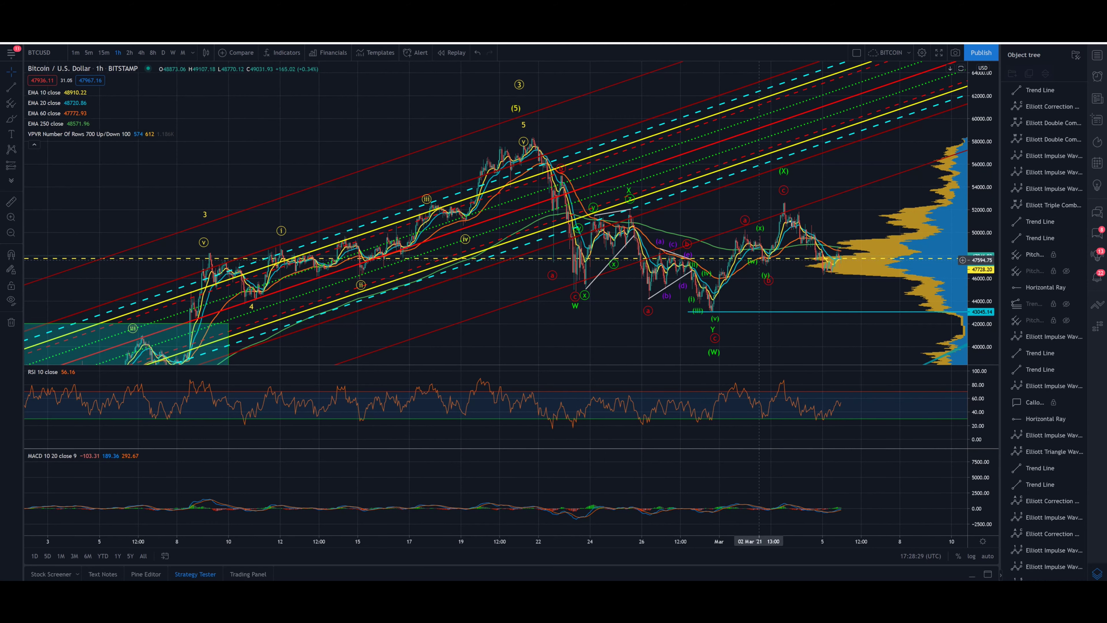
scroll(767, 262, "down", 2)
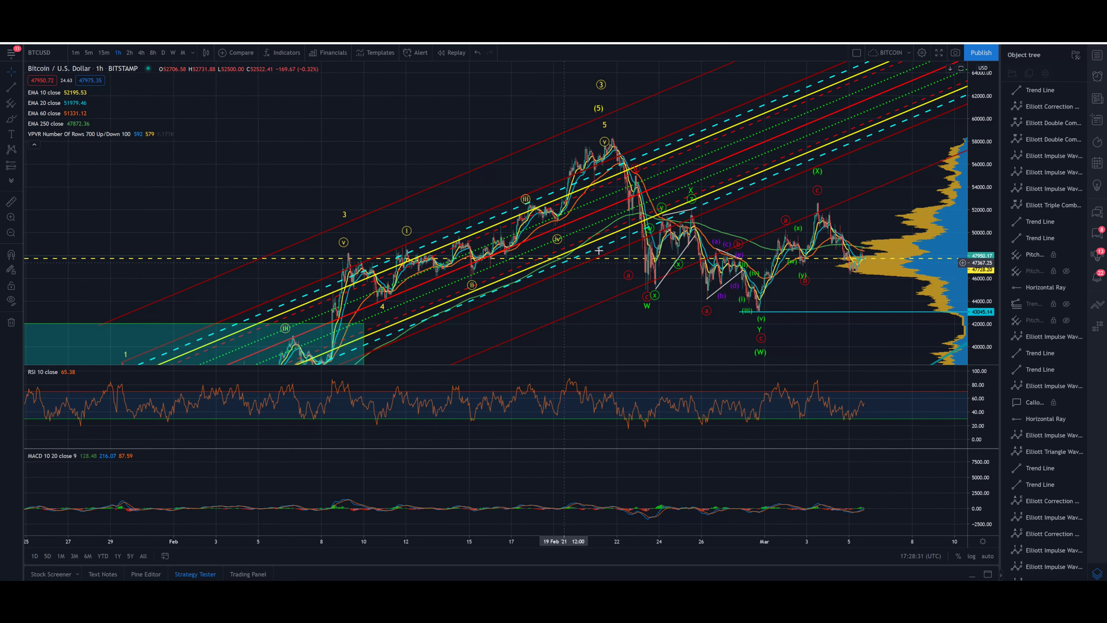
left_click_drag(598, 327, 612, 313)
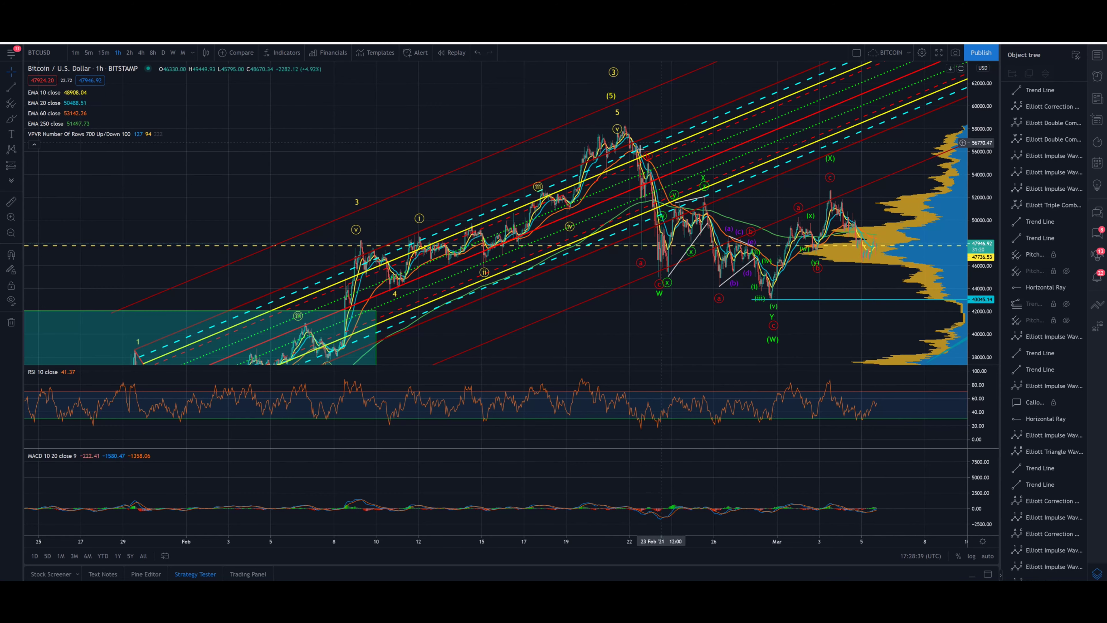
Select the visible pitchfork channel along the rally into the February peak and hide it again
scroll(697, 114, "down", 2)
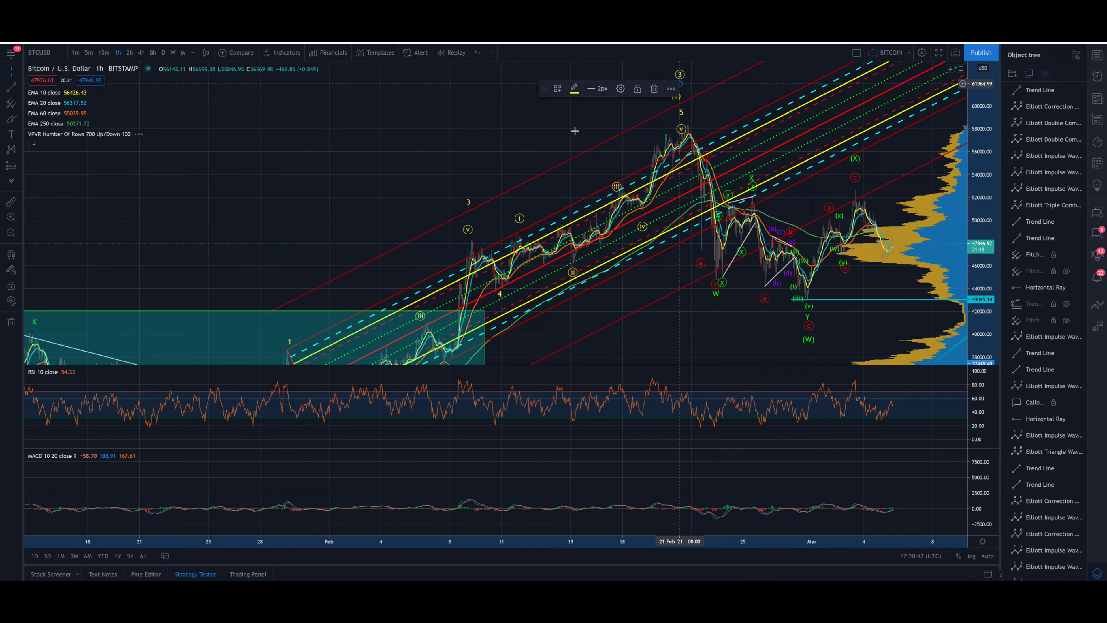
left_click_drag(680, 82, 615, 269)
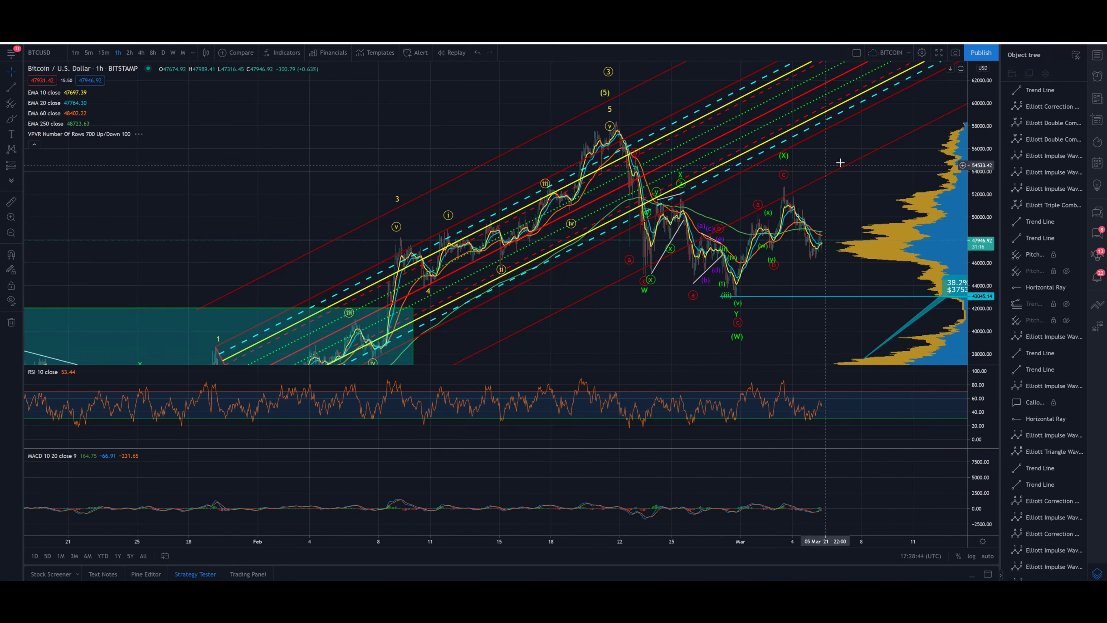
left_click(464, 175)
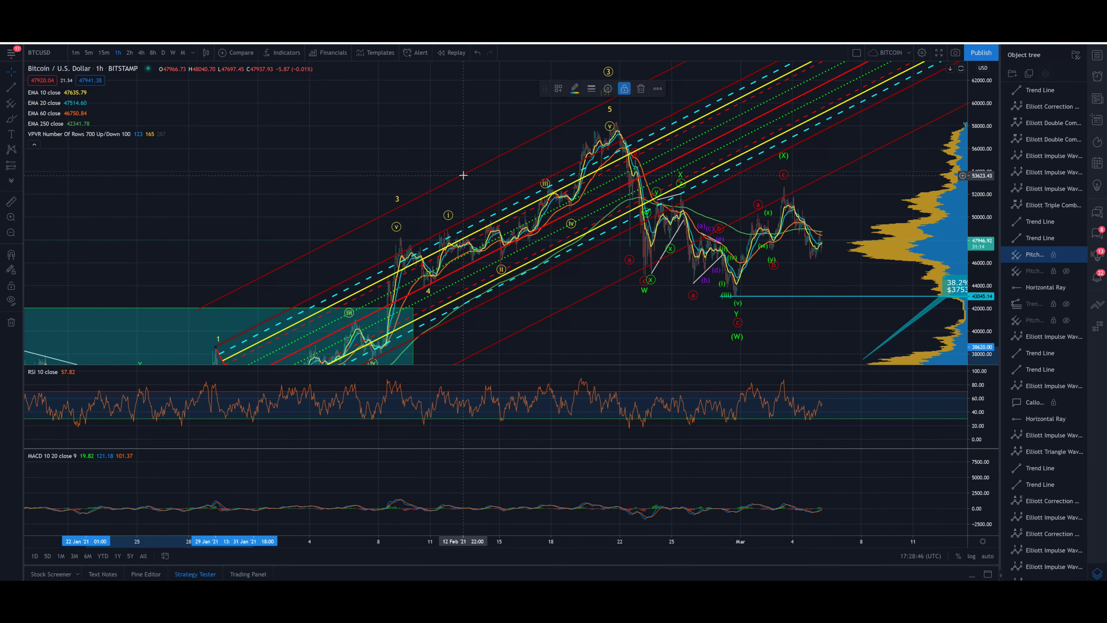
left_click(1066, 255)
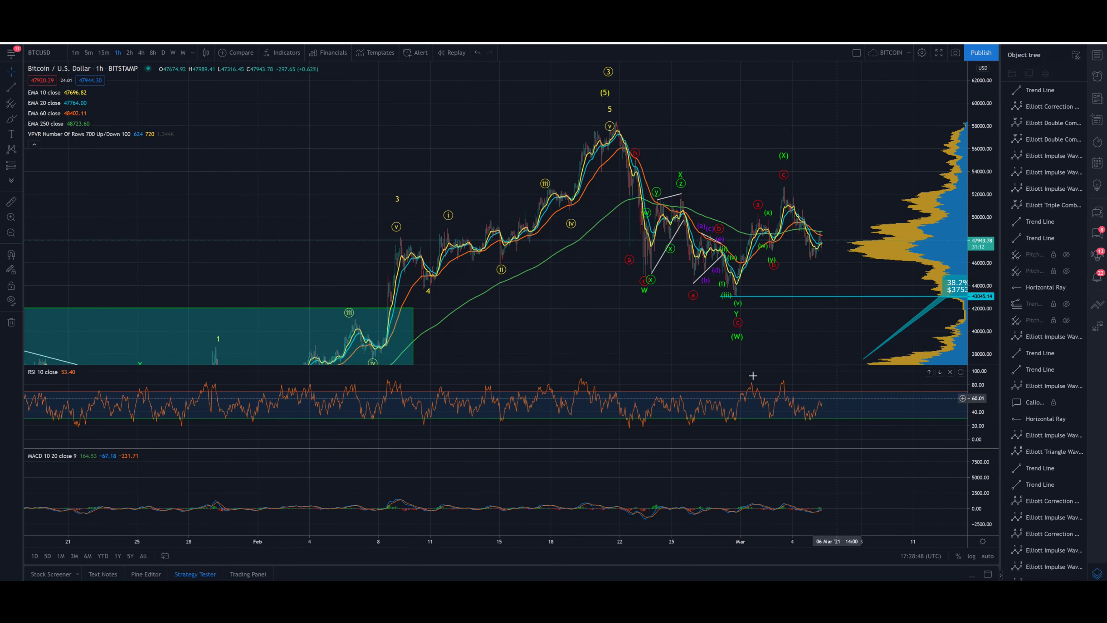
Maximize the price pane and frame the correction from the February peak to the March candles
scroll(578, 183, "up", 3)
scroll(577, 183, "up", 3)
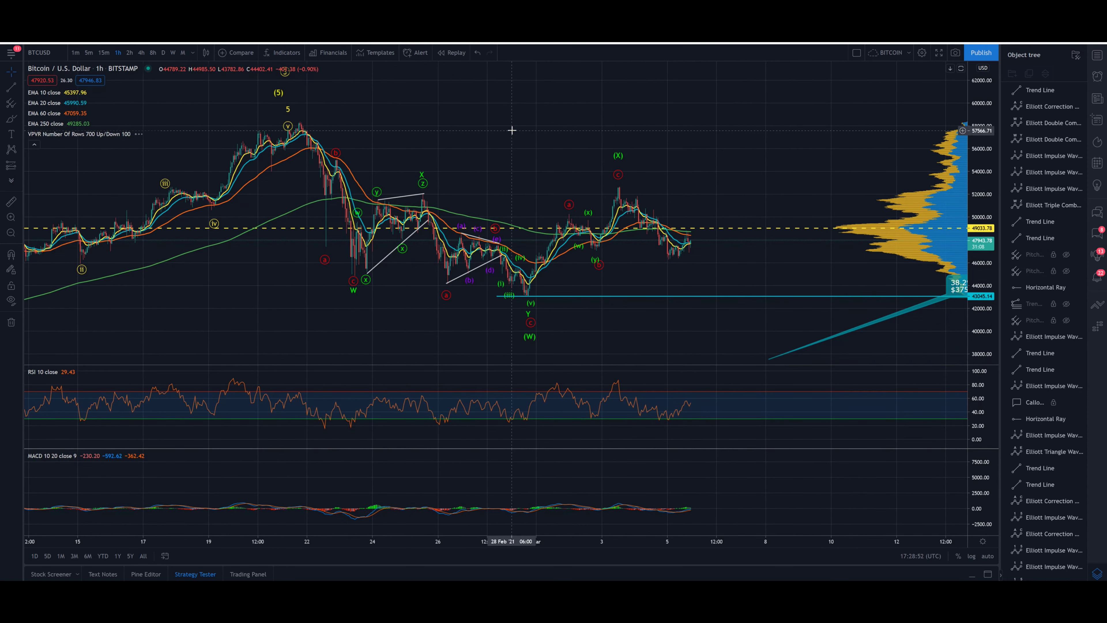
left_click_drag(504, 128, 616, 132)
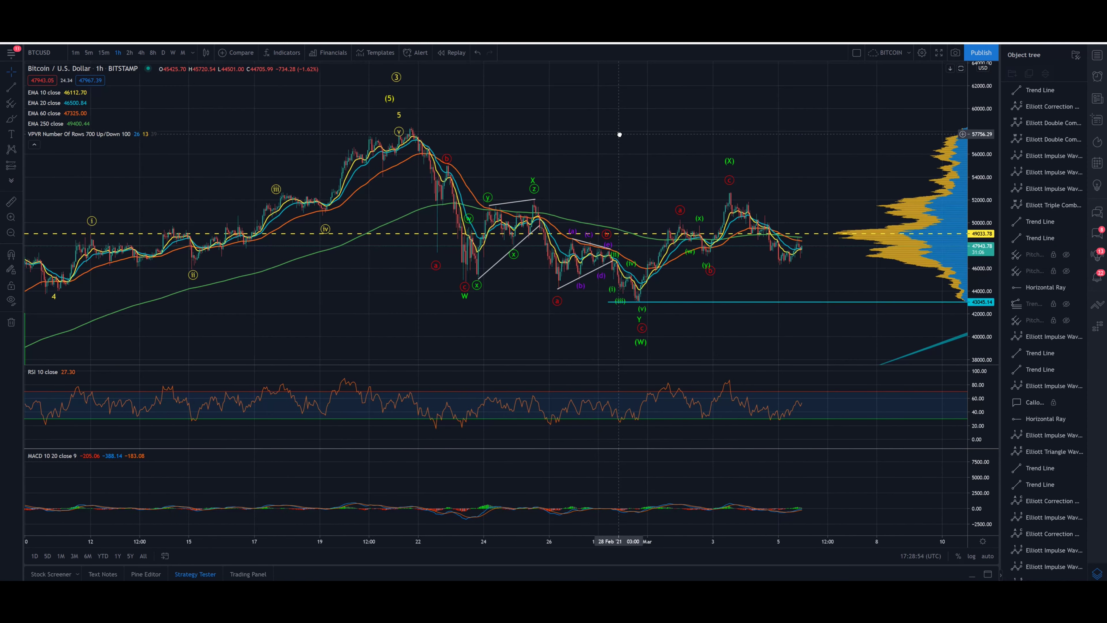
double_click(730, 138)
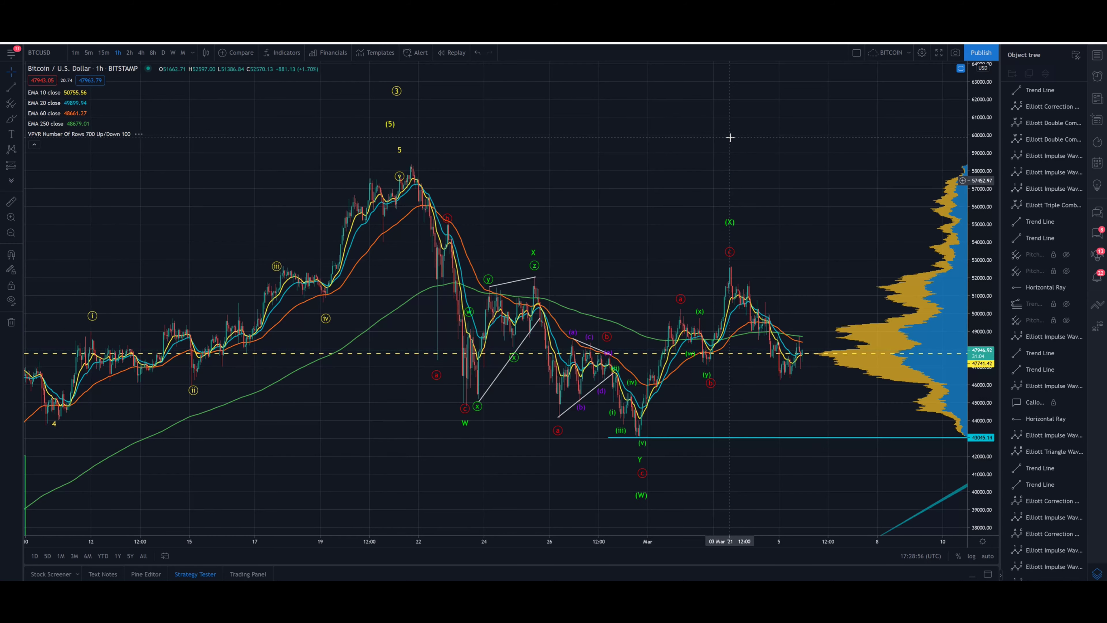
left_click_drag(980, 226, 979, 272)
left_click_drag(774, 239, 820, 202)
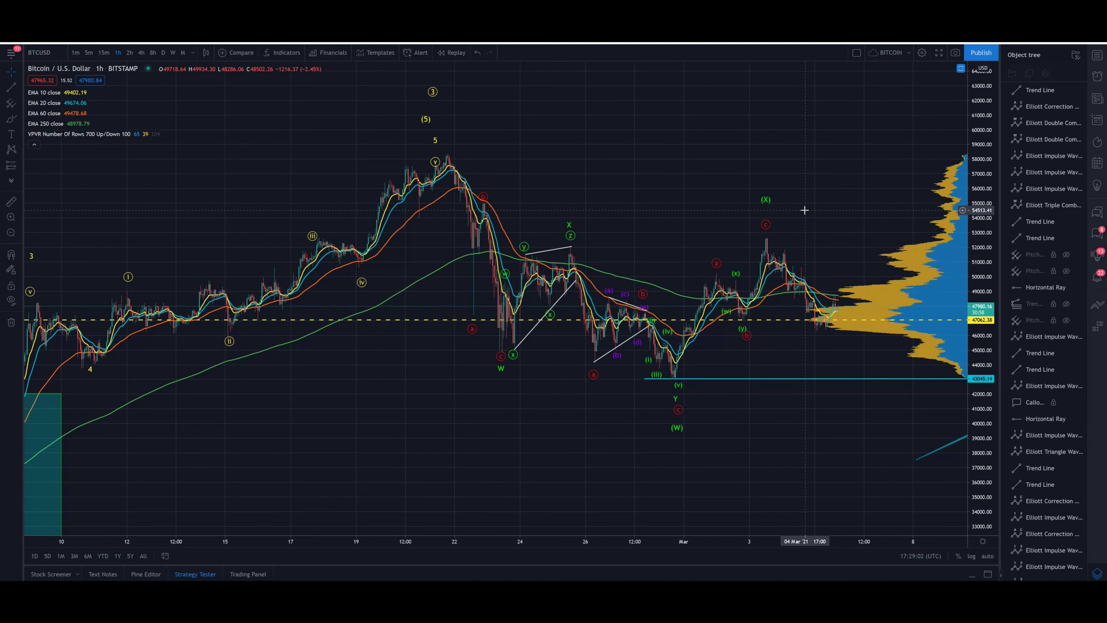
Turn on the connecting wave line for the Minor-degree W-X-Y double combo that falls from the February peak
left_click(499, 365)
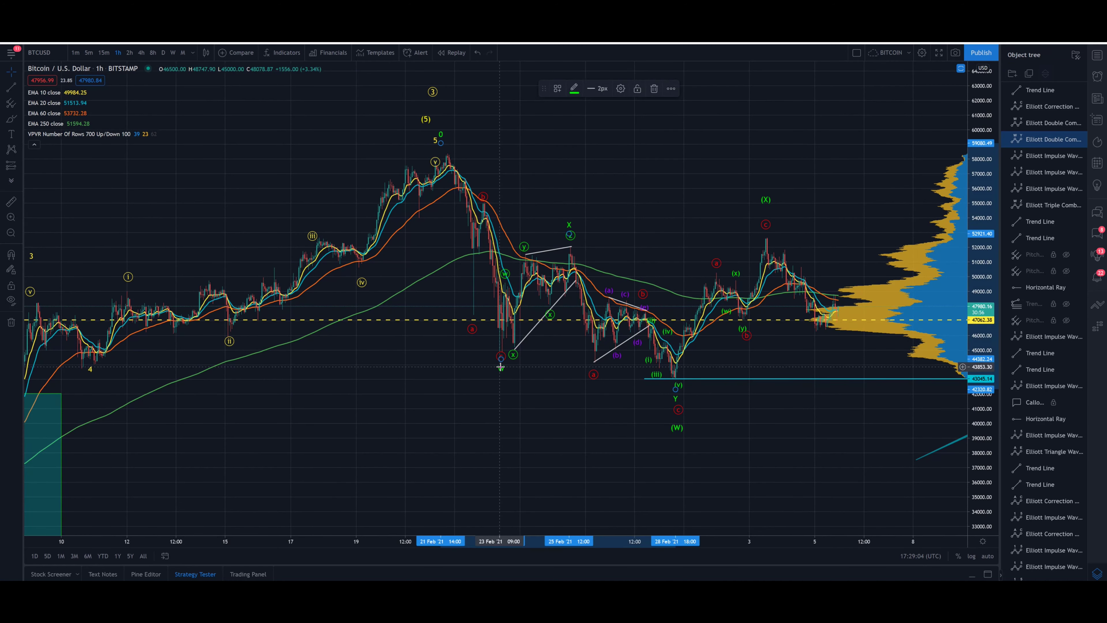
left_click(620, 89)
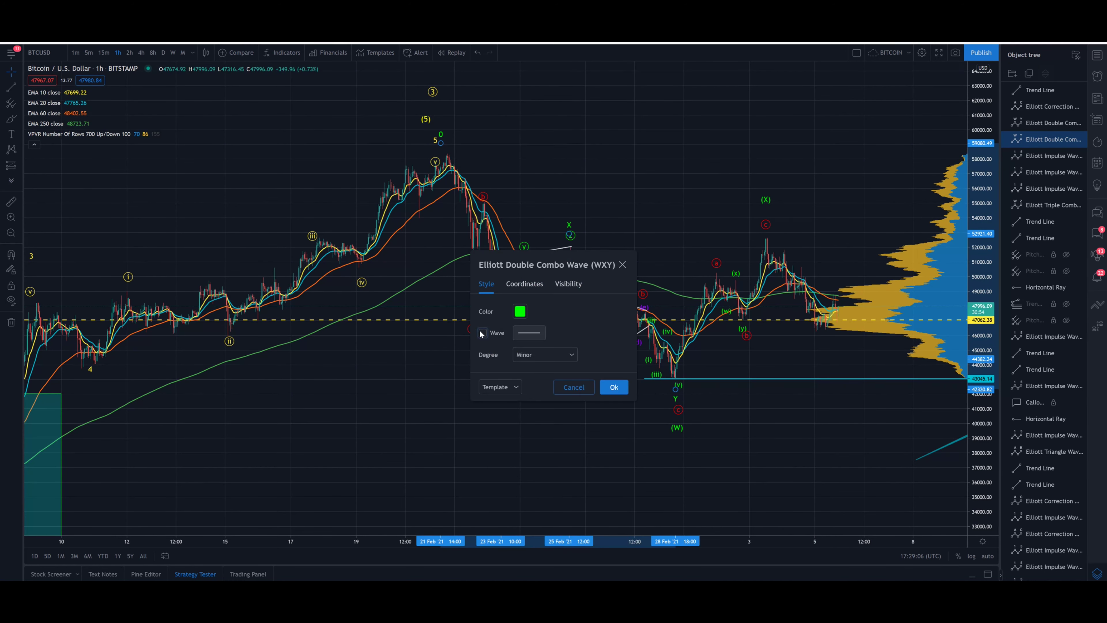
left_click(615, 388)
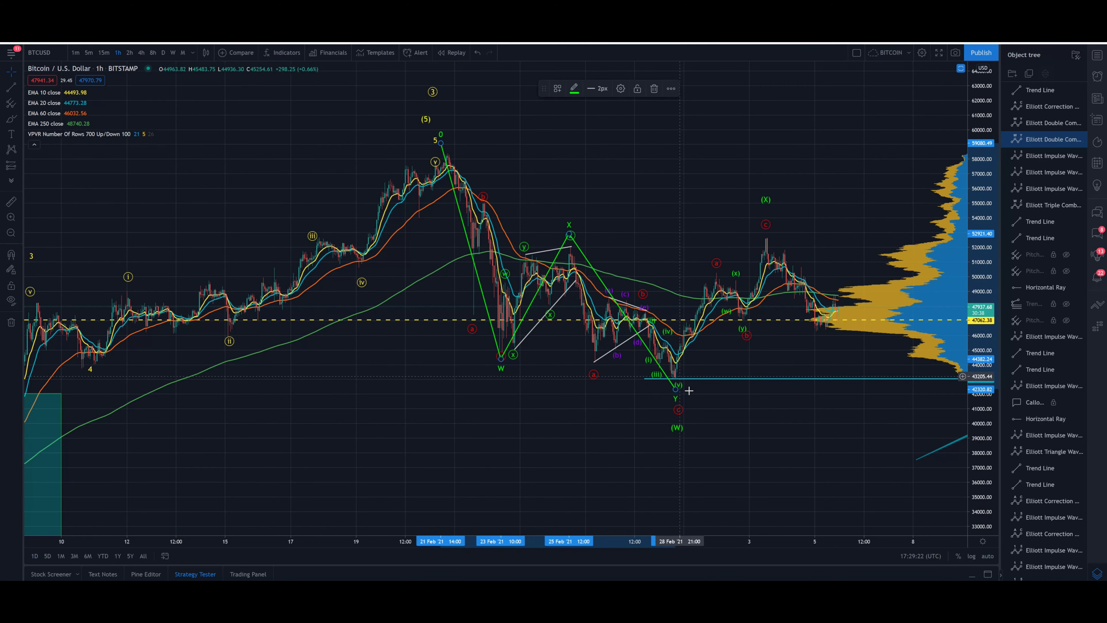
Sketch a polyline from the 28 February low through the March swings to a projected high near 62,500, and delete it
left_click_drag(620, 221, 531, 211)
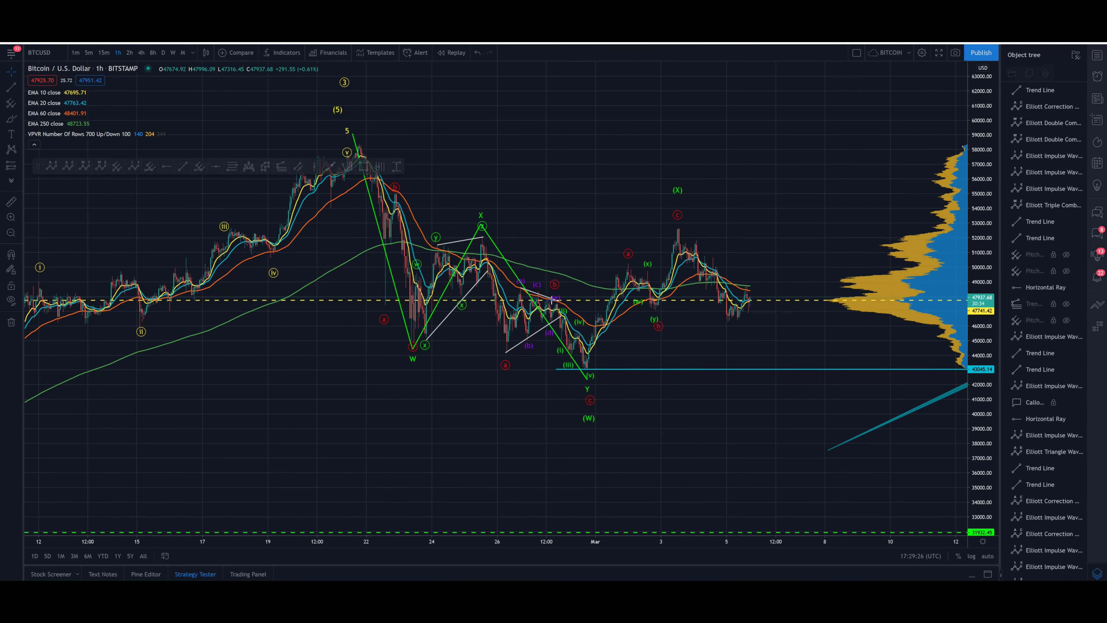
left_click(266, 166)
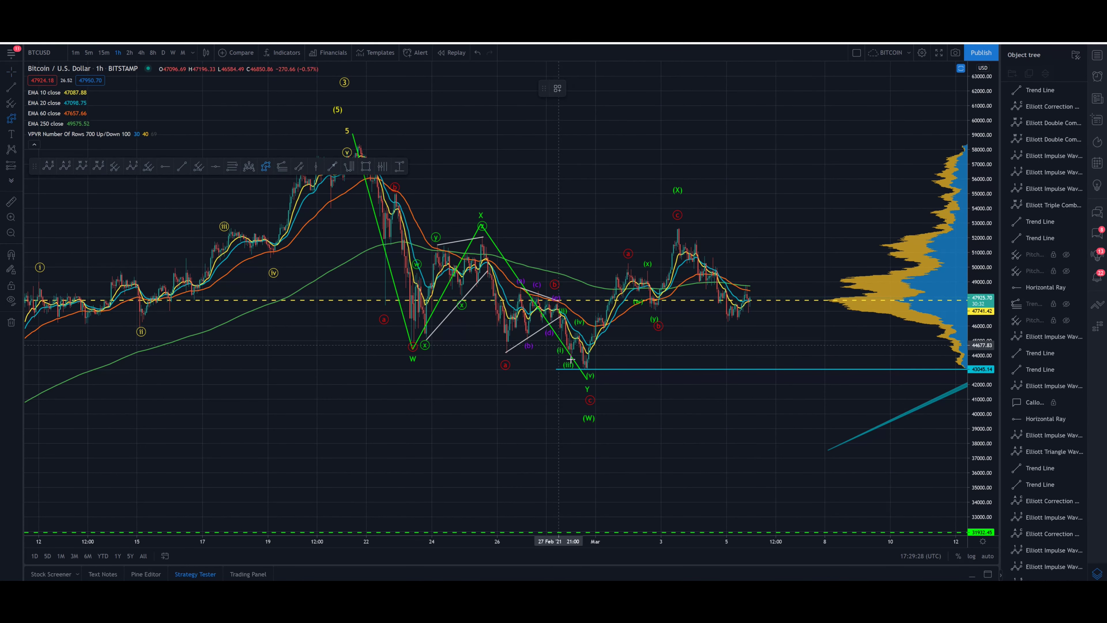
left_click(582, 365)
left_click(598, 314)
left_click(607, 330)
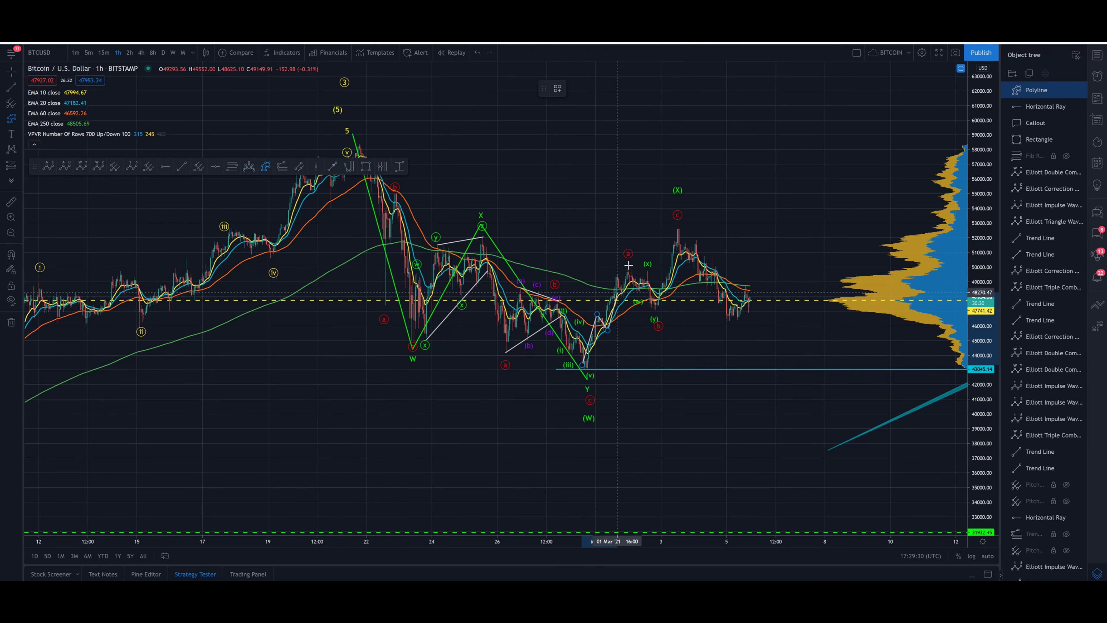
left_click(630, 261)
left_click(660, 301)
left_click(679, 227)
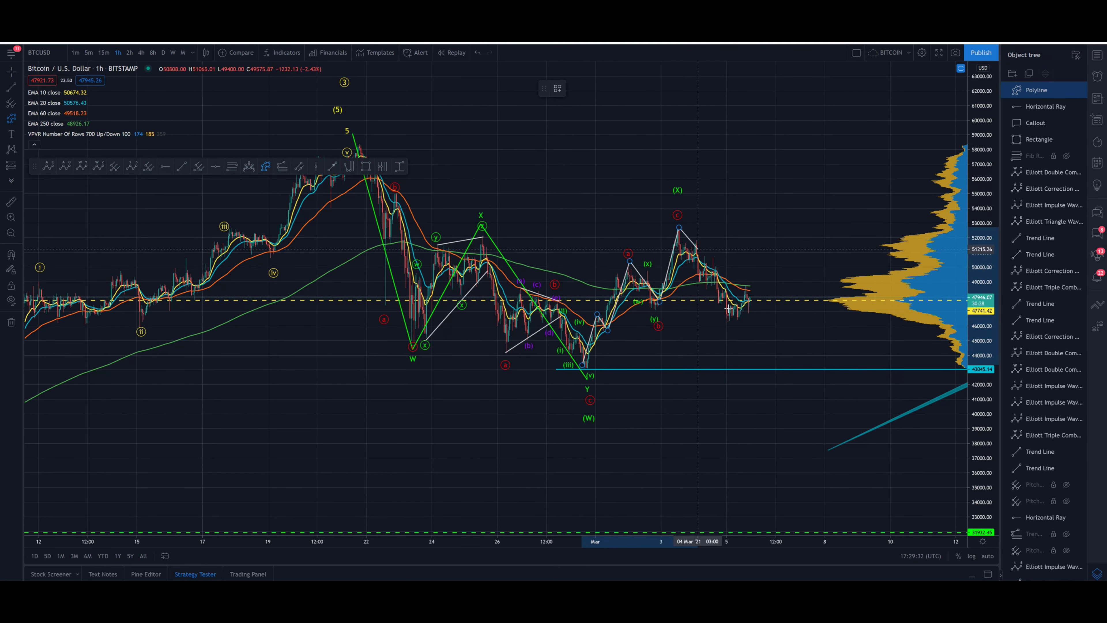
left_click(735, 320)
left_click(837, 82)
left_click(896, 161)
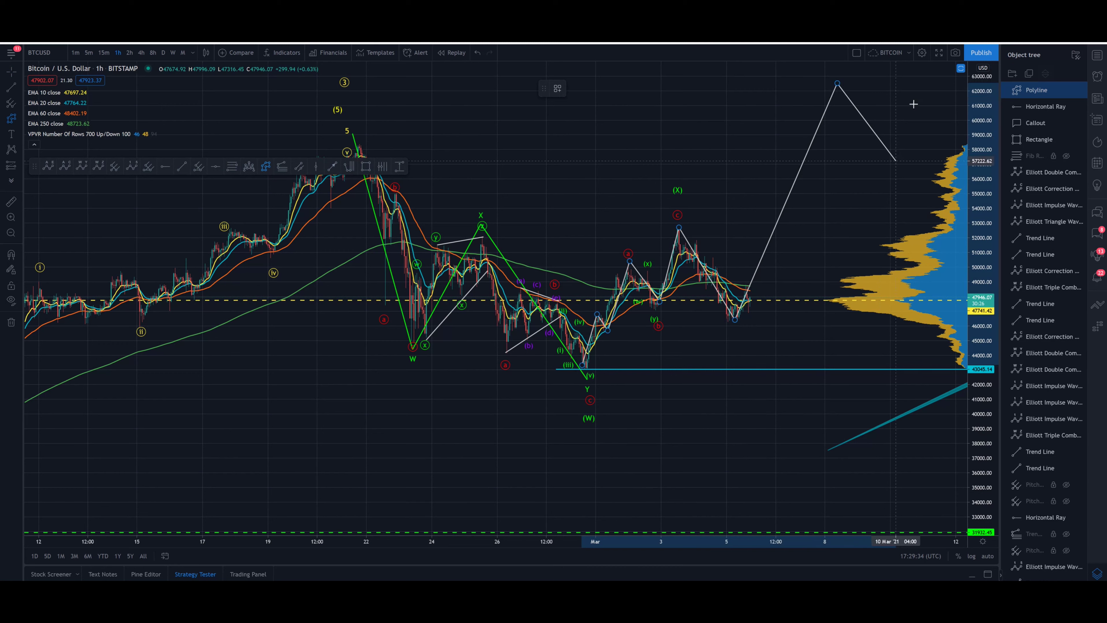
double_click(923, 88)
key("Delete")
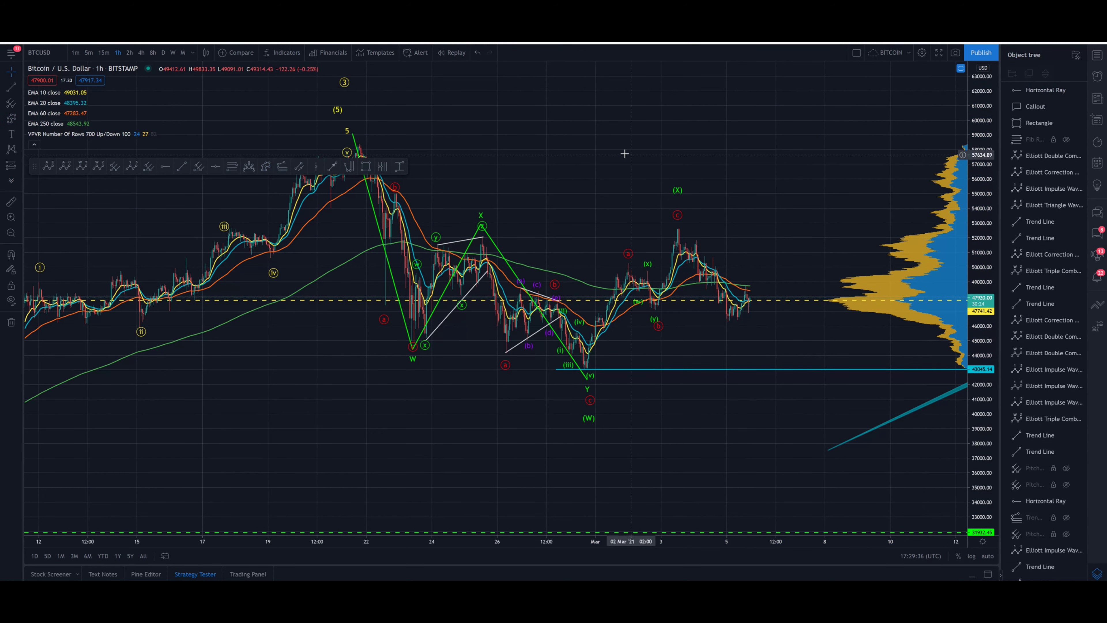
Turn off the connecting wave line of the Minor-degree W-X-Y double combo
left_click(493, 243)
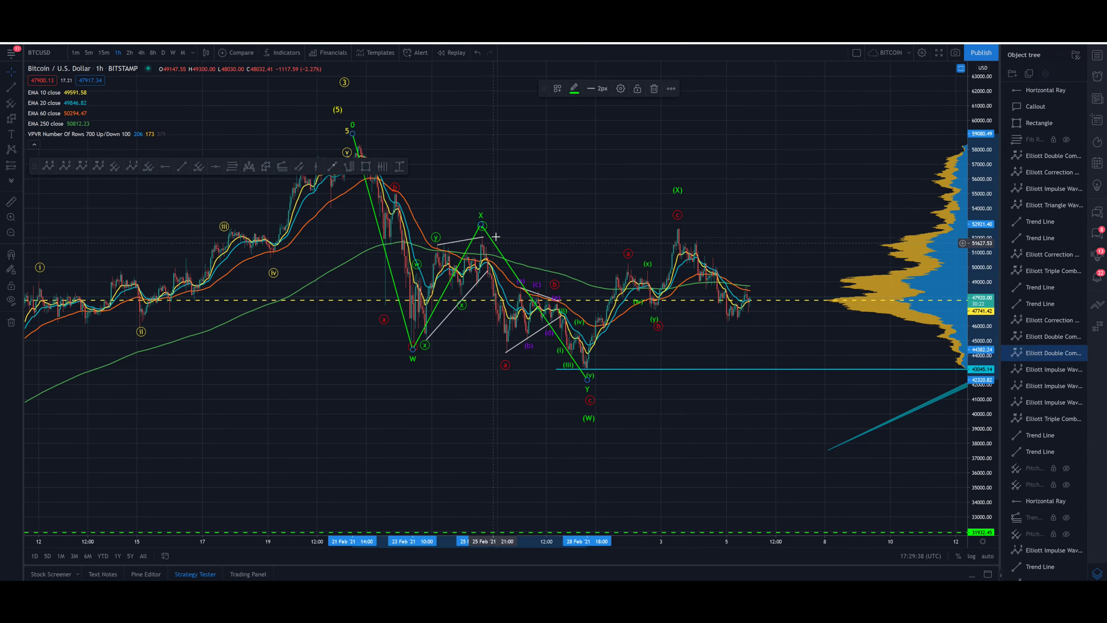
left_click(615, 88)
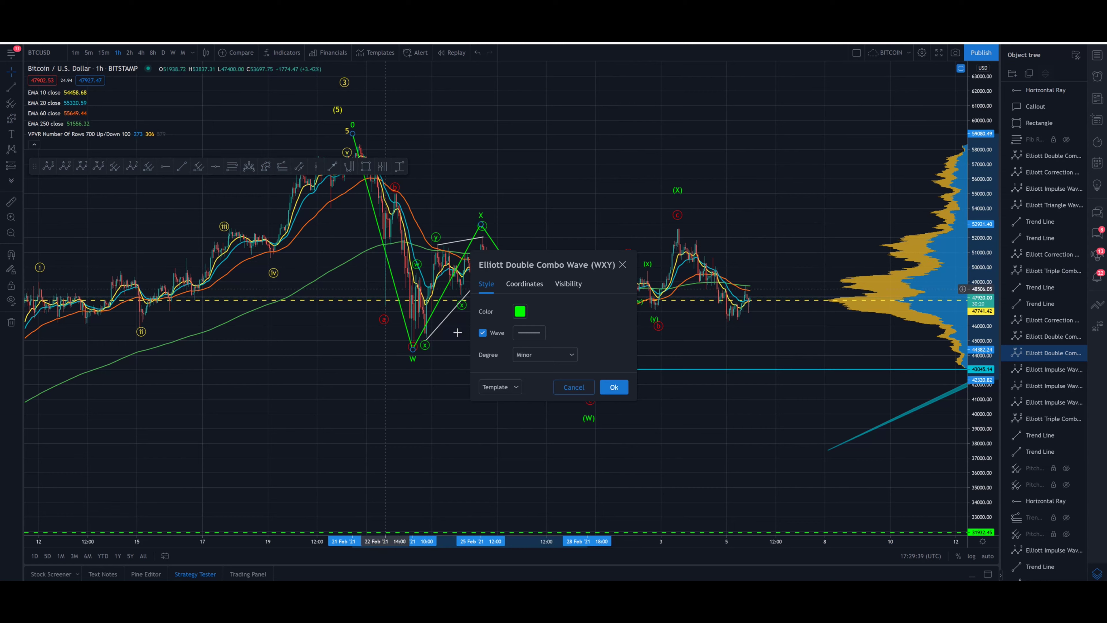
left_click(482, 333)
Move the floating drawing toolbars clear of the price candles and close the object tree
mouse_move(37, 166)
left_mouse_down()
mouse_move(436, 107)
mouse_move(489, 121)
left_mouse_up()
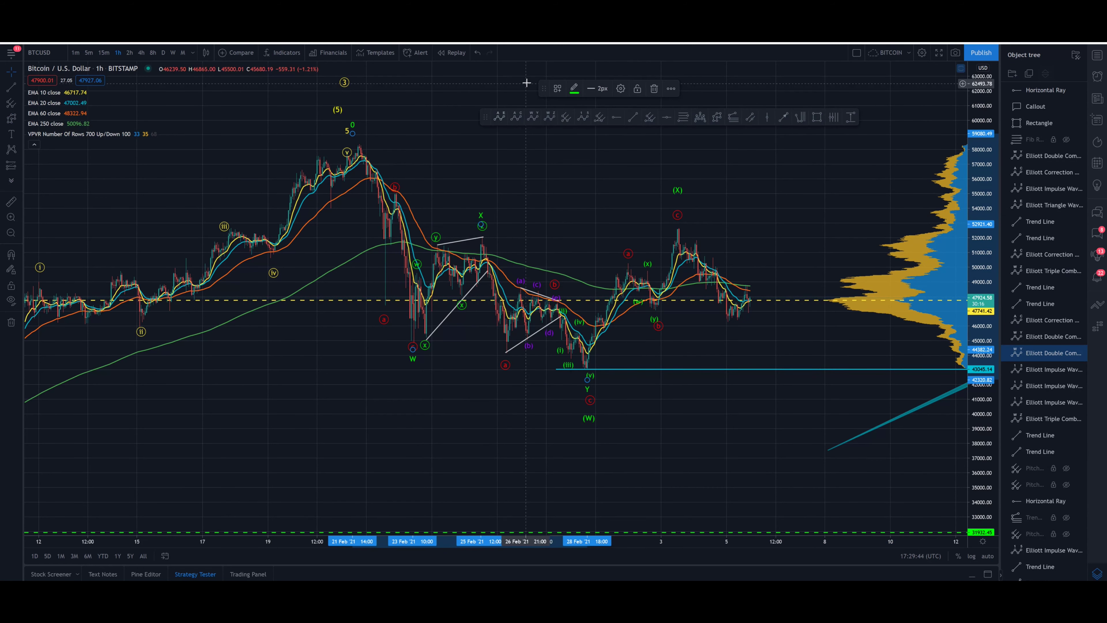
left_click_drag(540, 90, 540, 82)
left_click_drag(481, 117, 492, 107)
left_click(499, 163)
left_click_drag(499, 163, 485, 166)
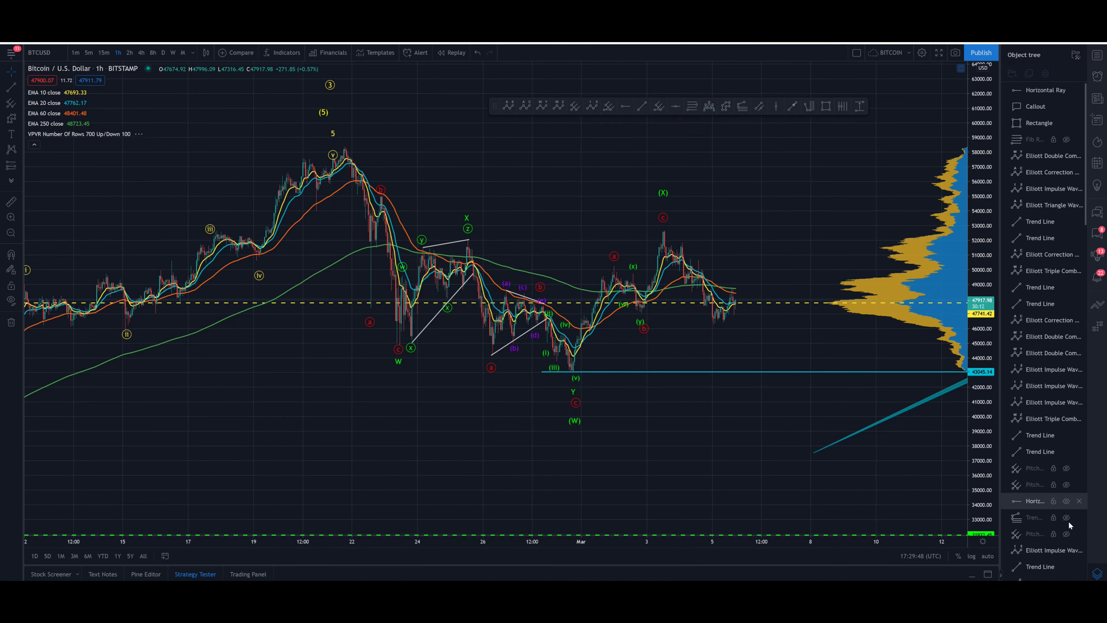
left_click(1098, 573)
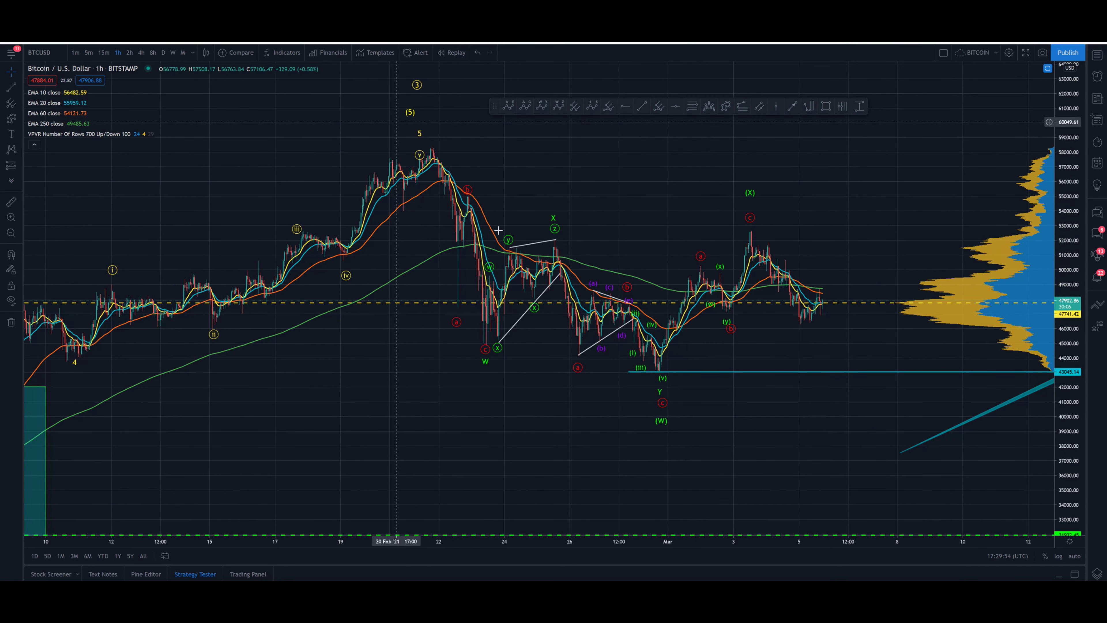
Turn on the connecting wave line for the green (W)-(X)-(Y) wave and bring its projected (Y) low into view
left_click(660, 416)
left_click(660, 412)
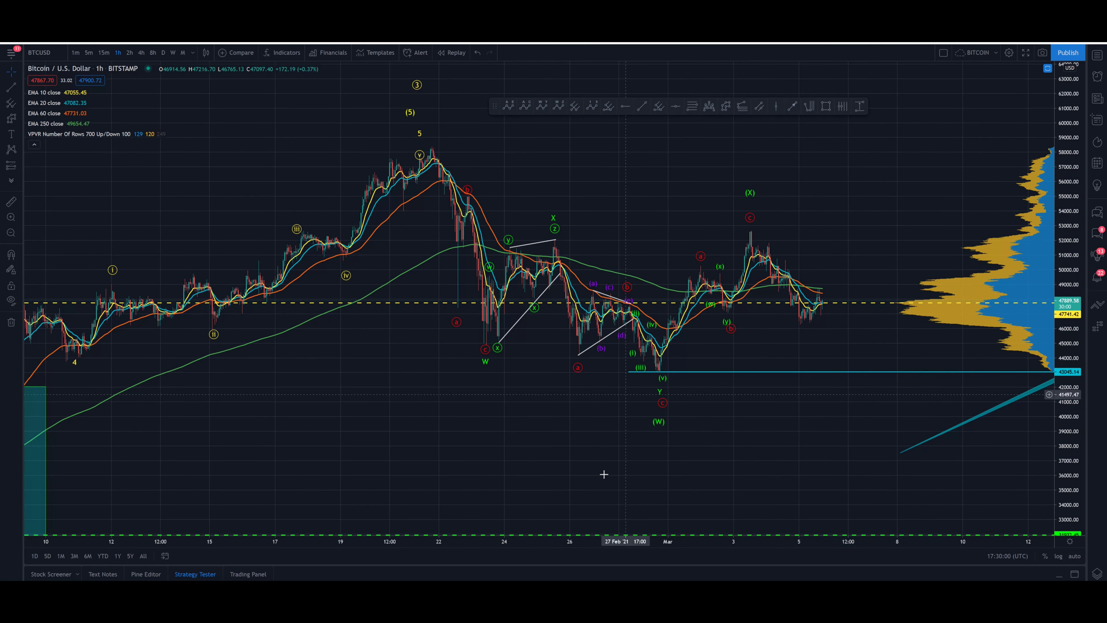
left_click(657, 422)
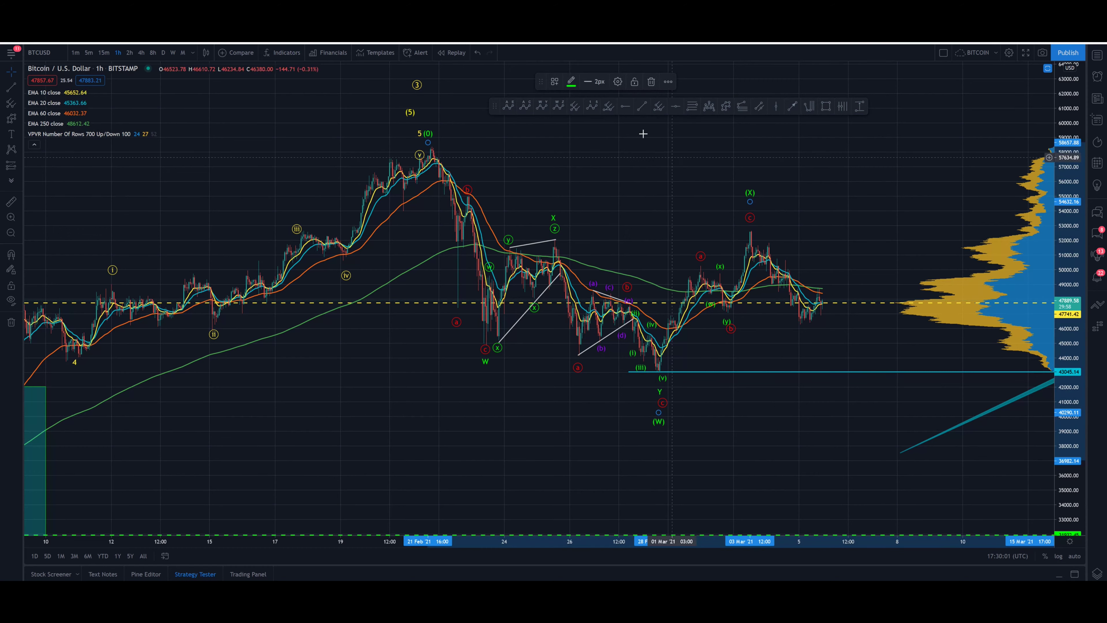
left_click(613, 83)
left_click(488, 332)
left_click(614, 387)
scroll(836, 441, "down", 10)
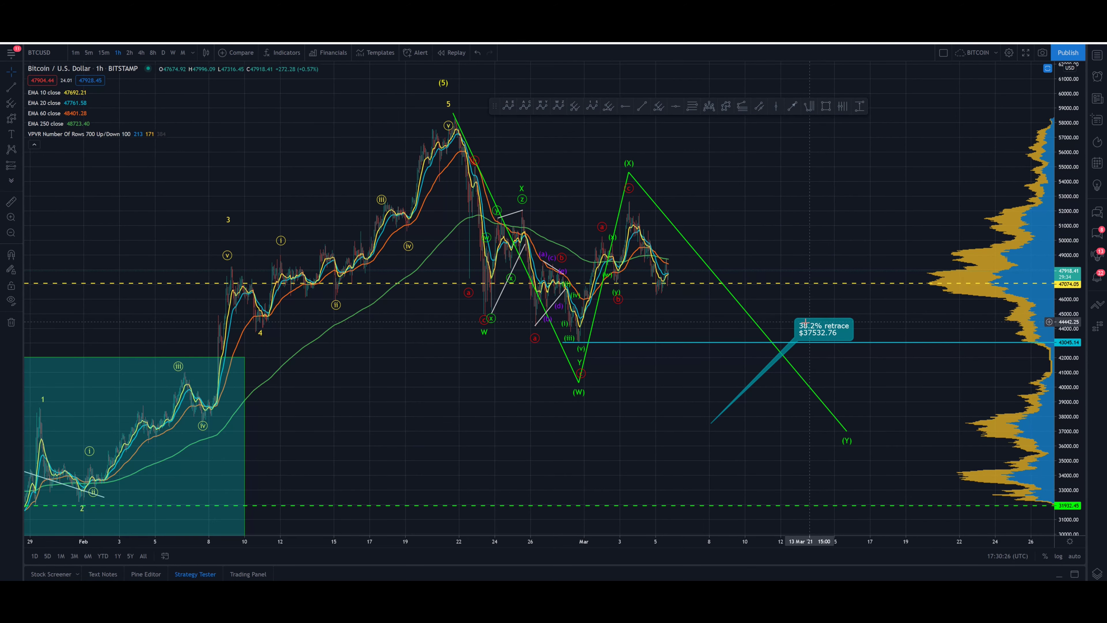
Reopen the object tree, make the hidden Fib retracement visible and frame its levels with the January-to-March price structure
left_click(1097, 573)
left_click(1017, 125)
left_click(1066, 142)
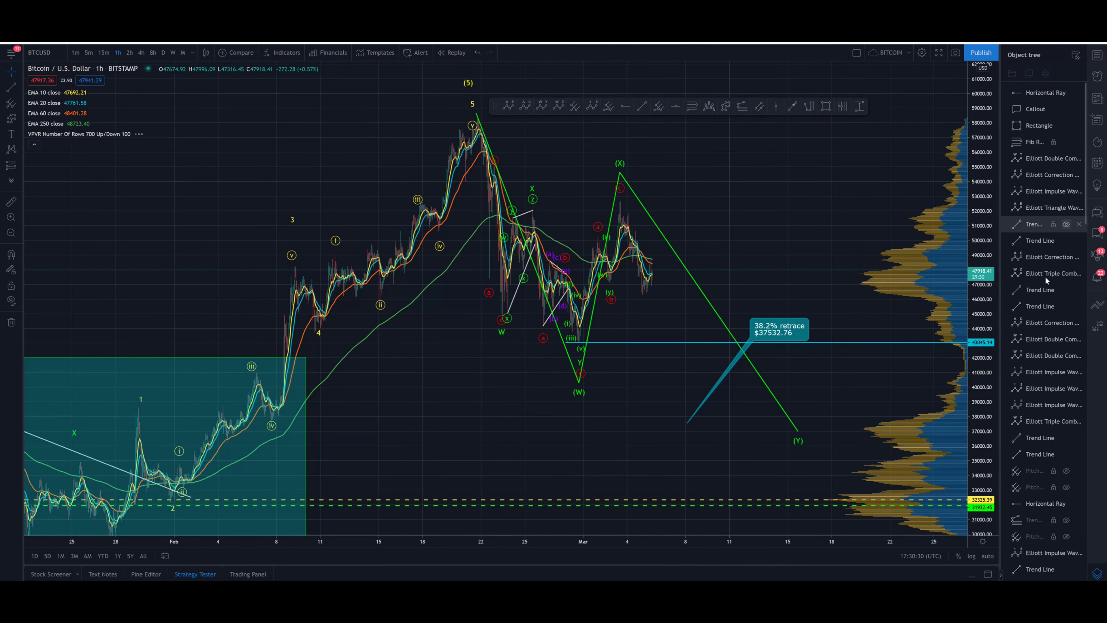
scroll(878, 401, "down", 3)
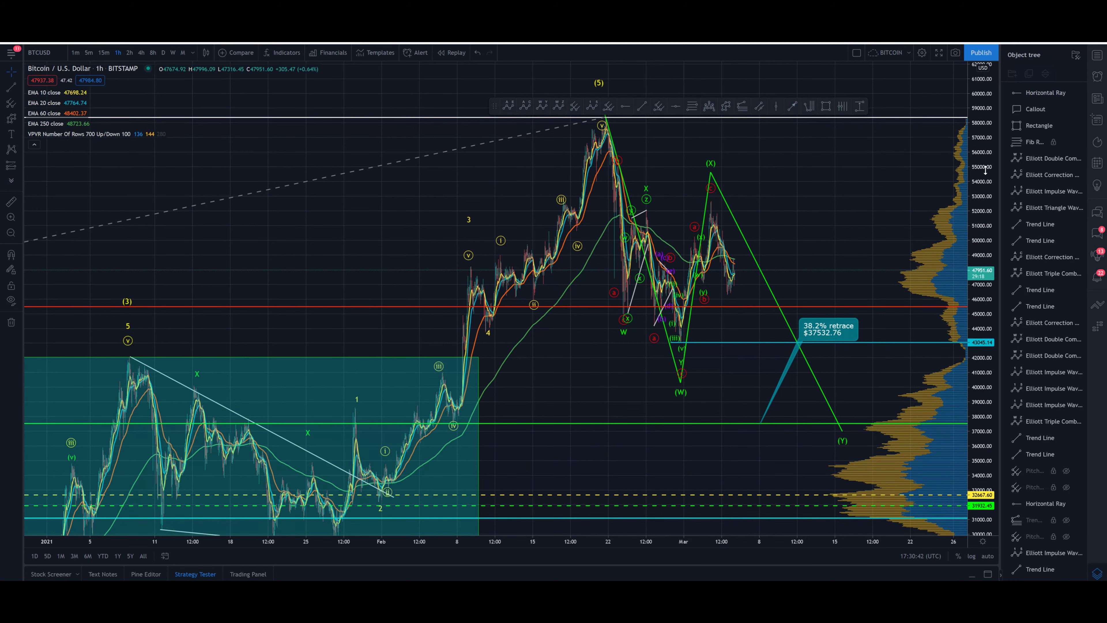
left_click_drag(985, 170, 978, 189)
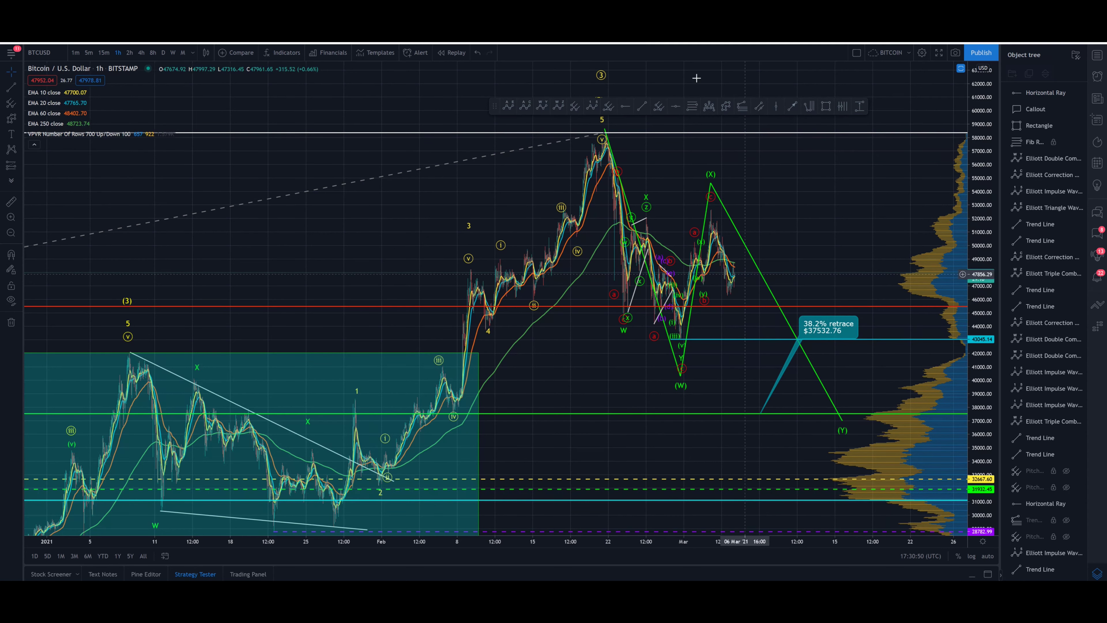
Draw a trend-based Fib extension from about 57,960 near the peak to about 43,077, then about 52,668, and frame its levels
left_click(742, 108)
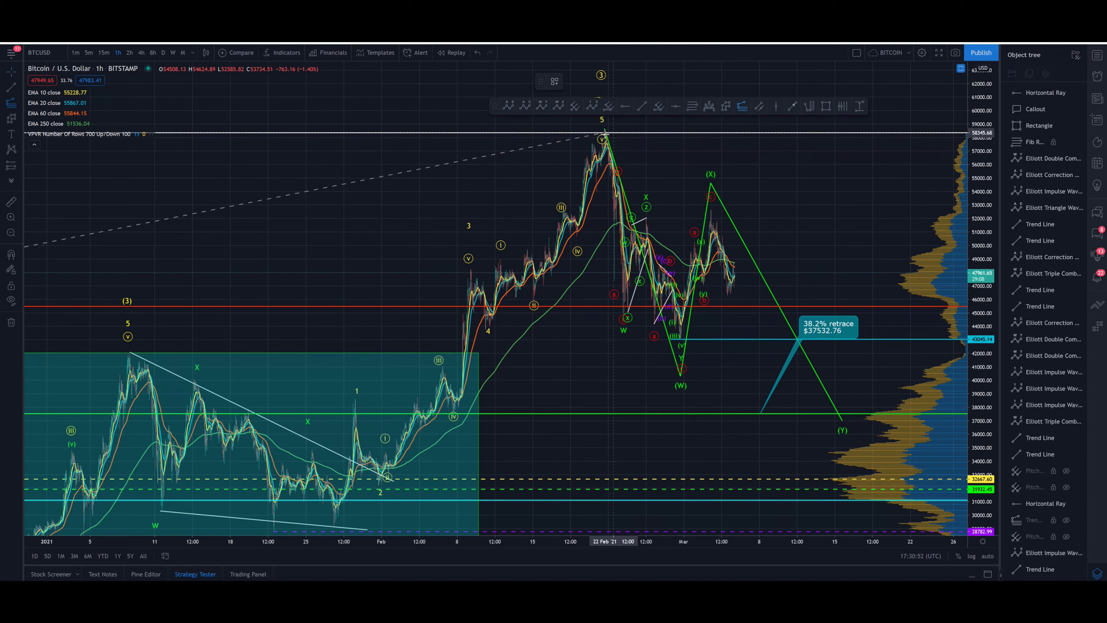
left_click(582, 138)
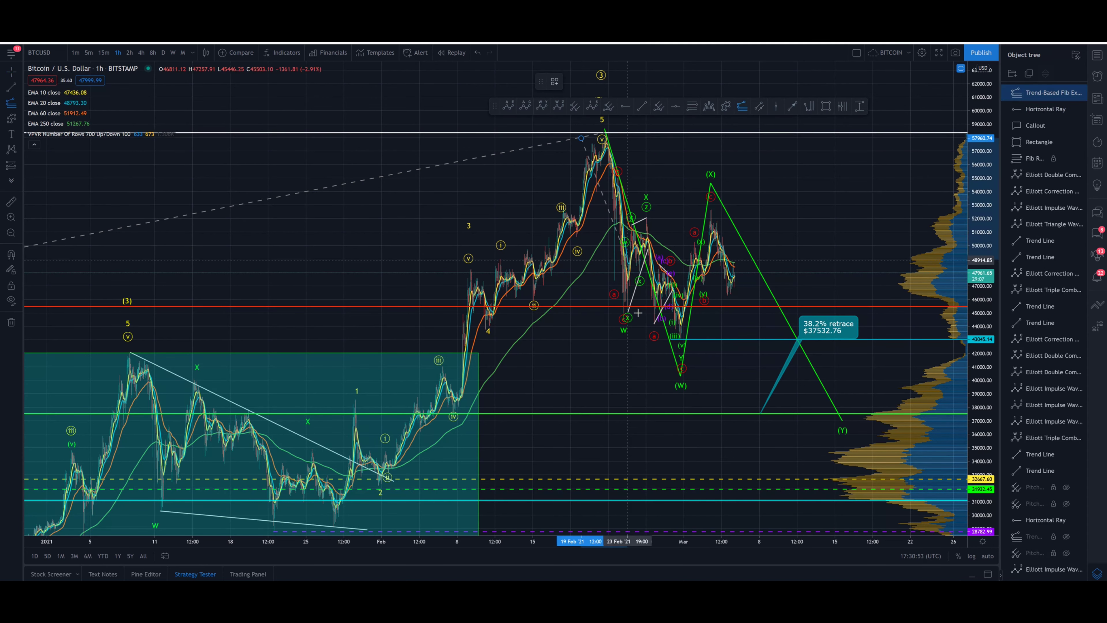
left_click(646, 338)
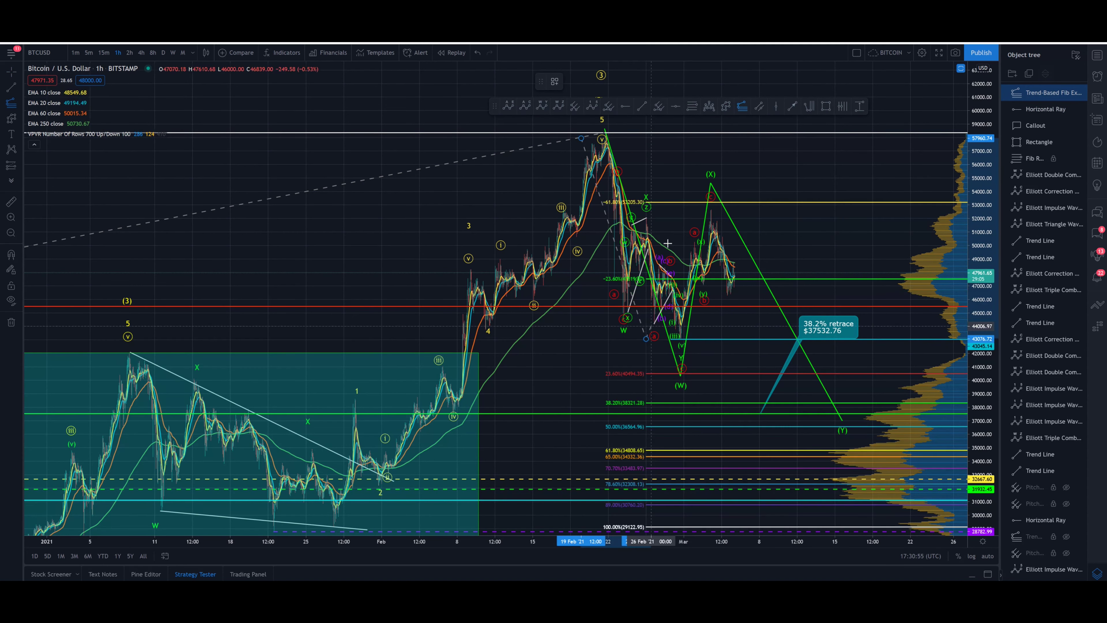
left_click(679, 209)
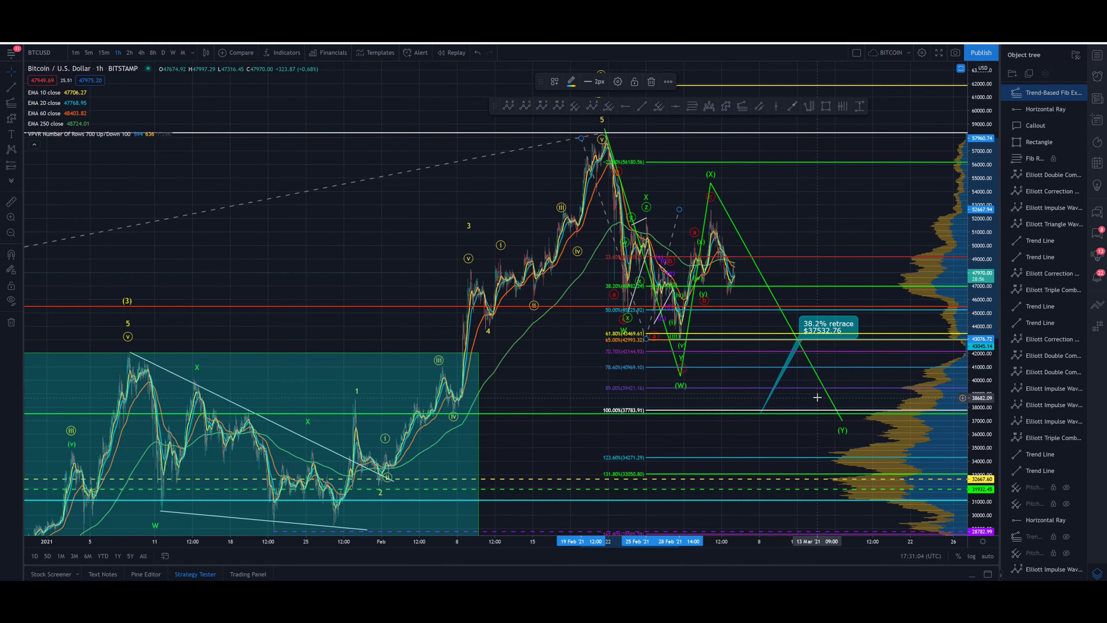
scroll(937, 305, "down", 3)
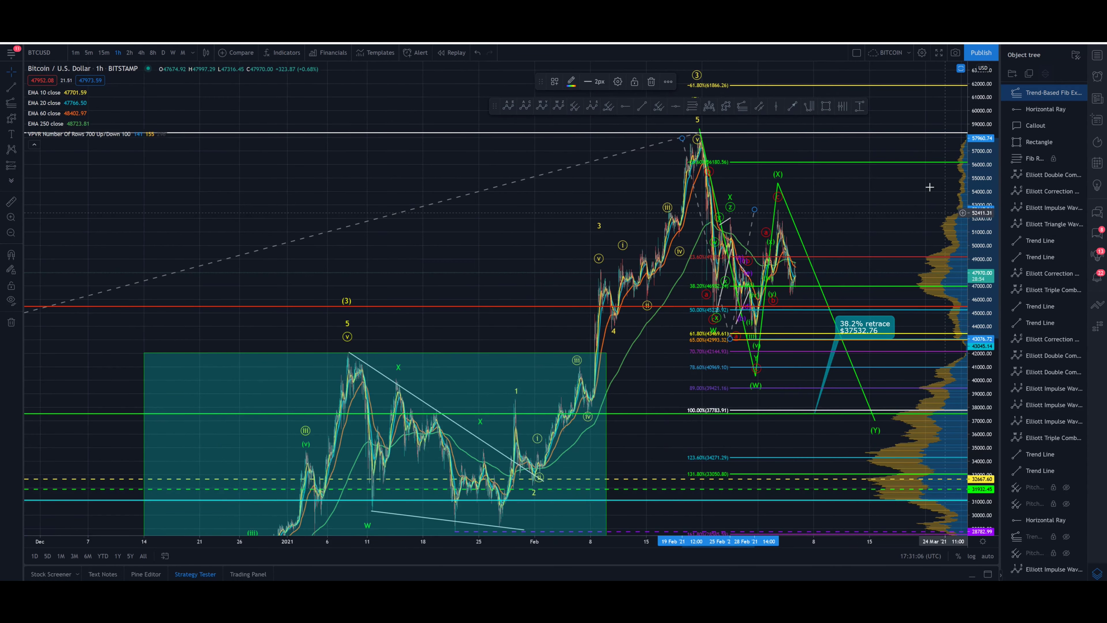
left_click_drag(979, 253, 980, 277)
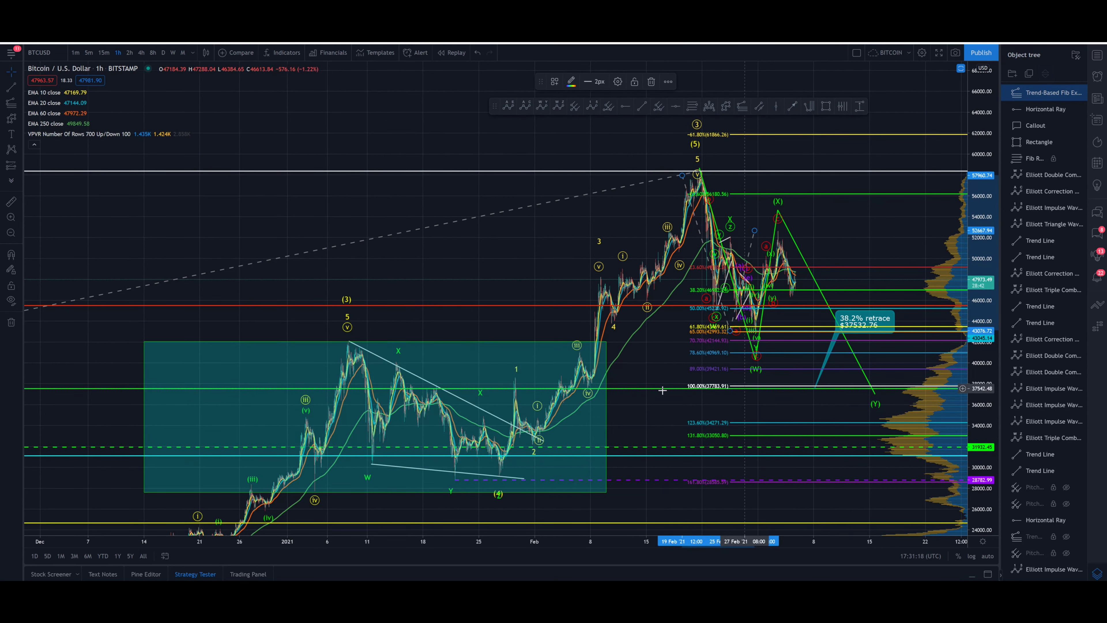
left_click(877, 375)
scroll(786, 348, "up", 5)
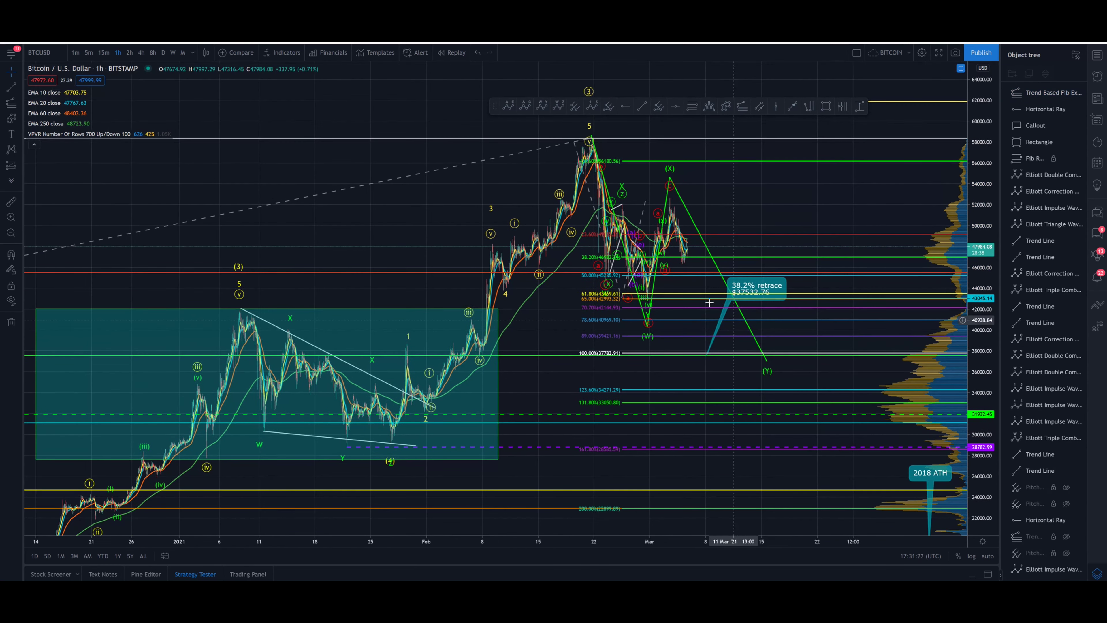
Hide the trend-based Fib extension and the Fib retracement so only the wave labels and price levels show
left_click_drag(624, 185, 713, 220)
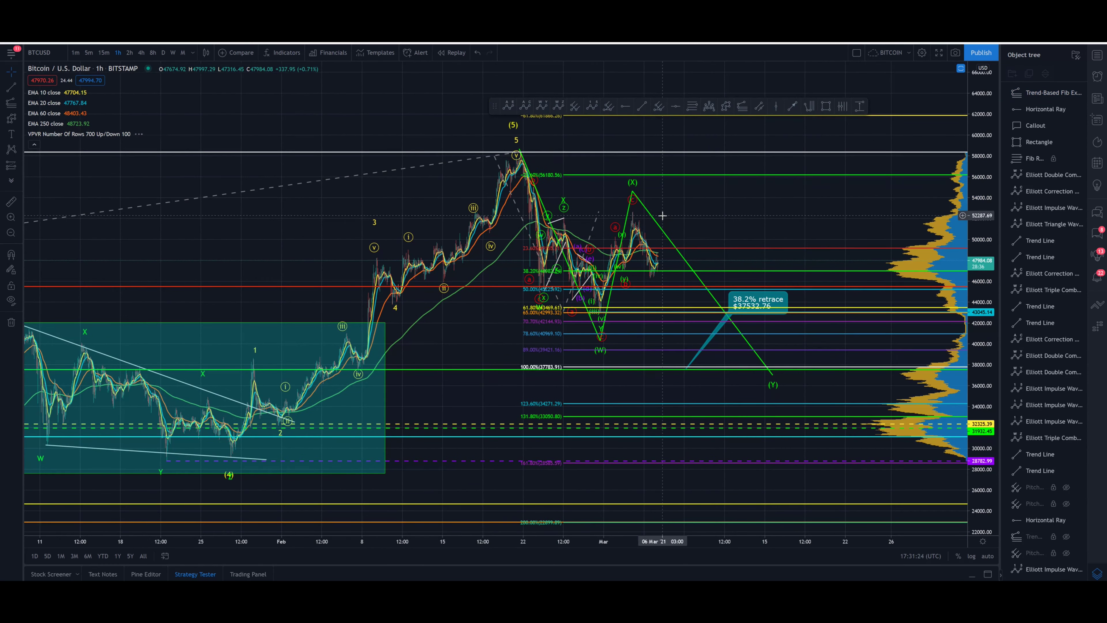
left_click(650, 214)
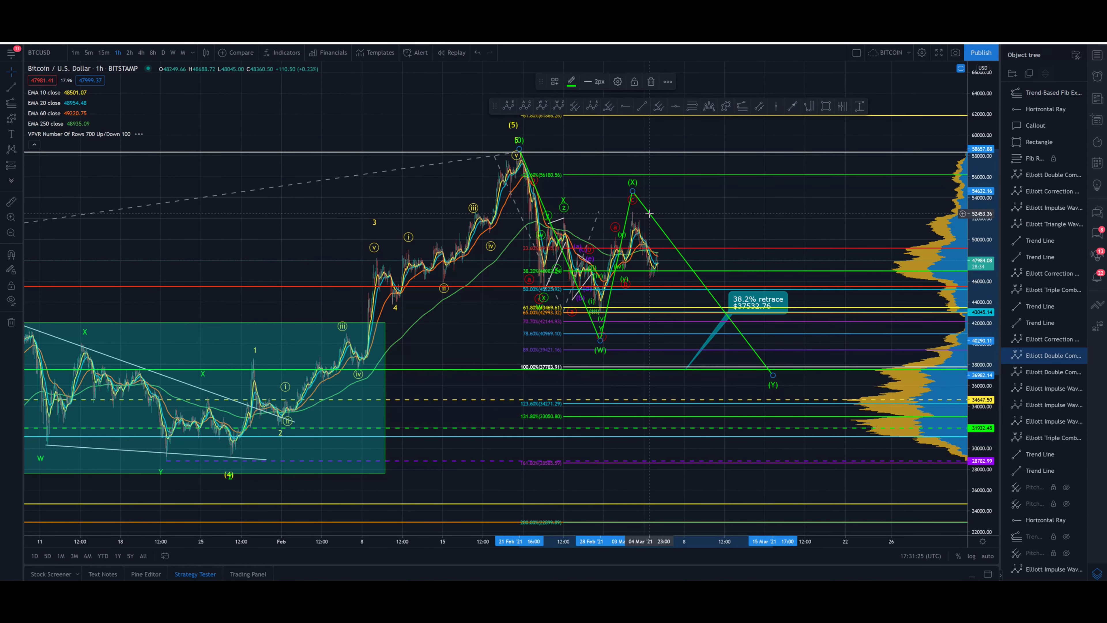
left_click(721, 176)
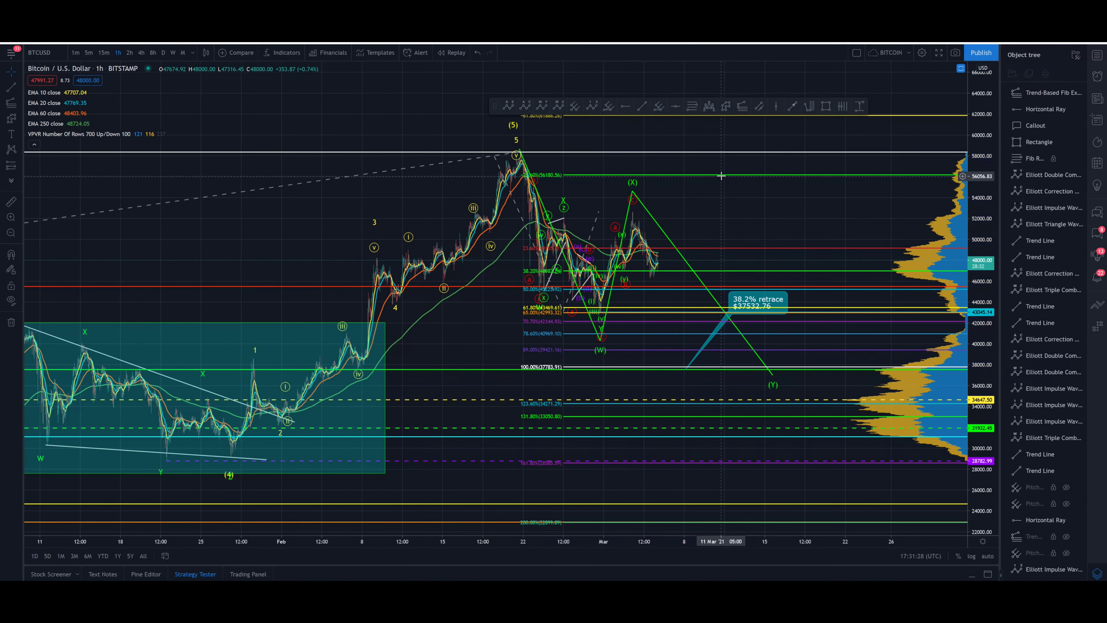
left_click(722, 175)
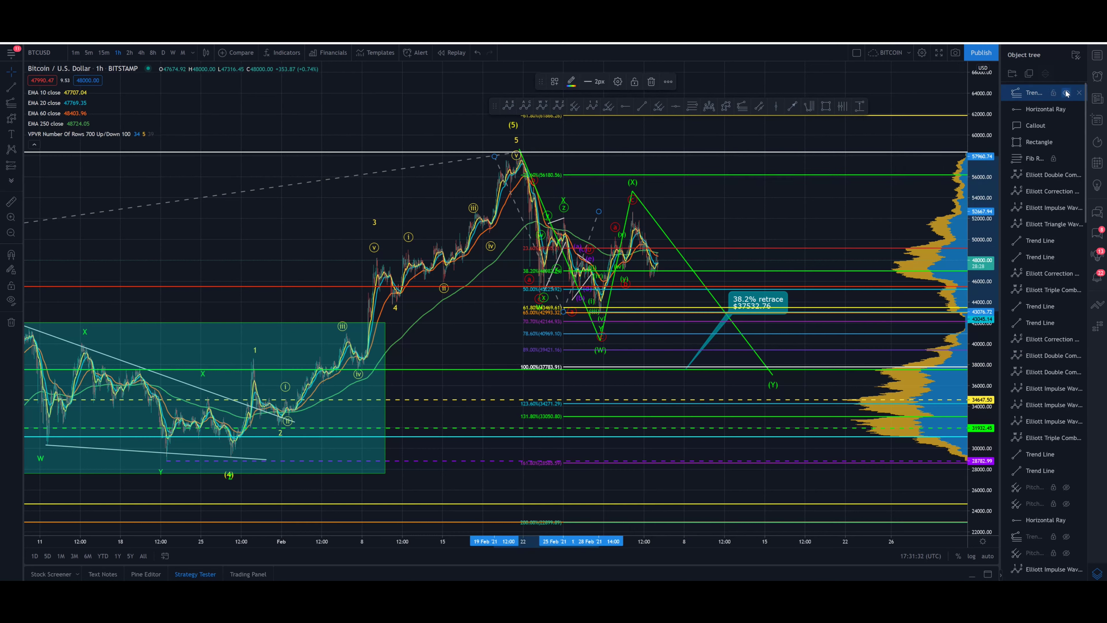
left_click(1067, 93)
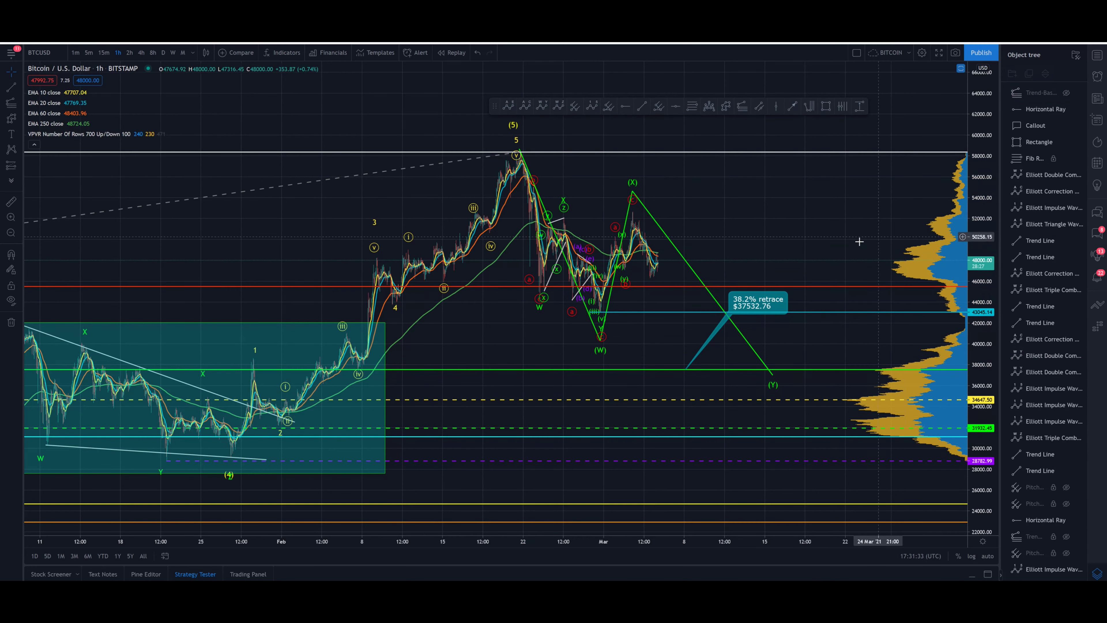
left_click(815, 286)
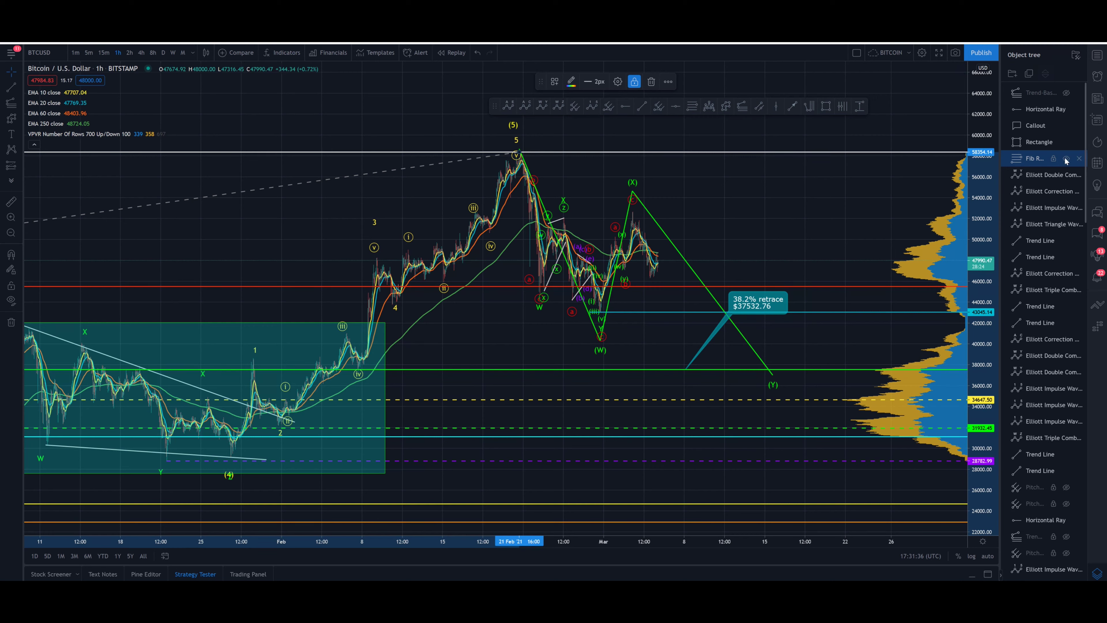
left_click(1067, 158)
Turn off the connecting wave line of the green (W)-(X)-(Y) Elliott double combo wave
left_click(688, 264)
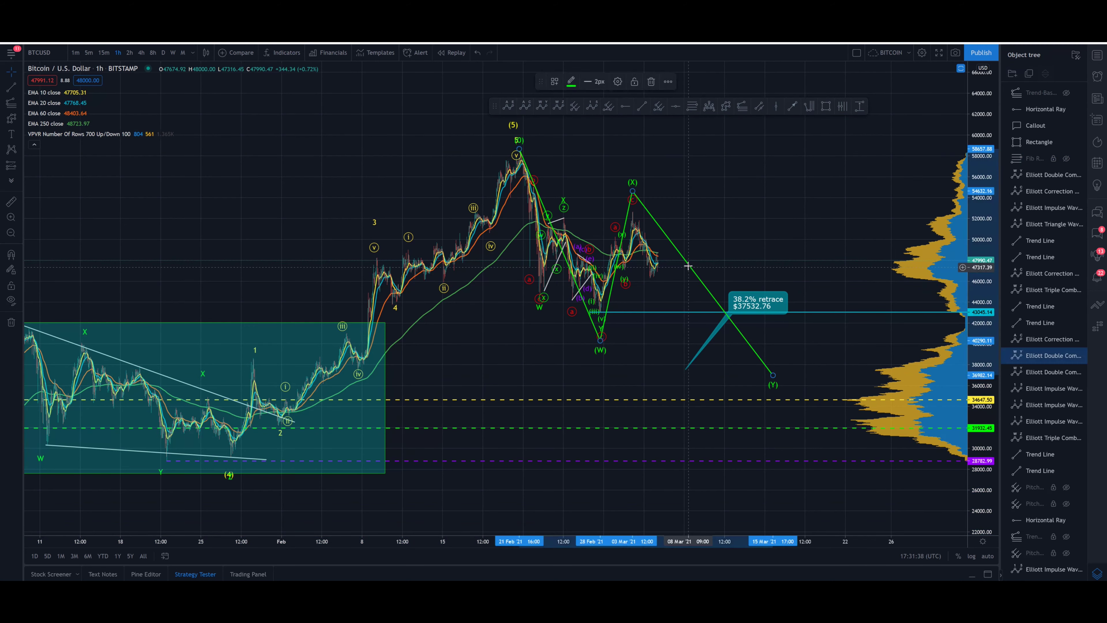
left_click(622, 84)
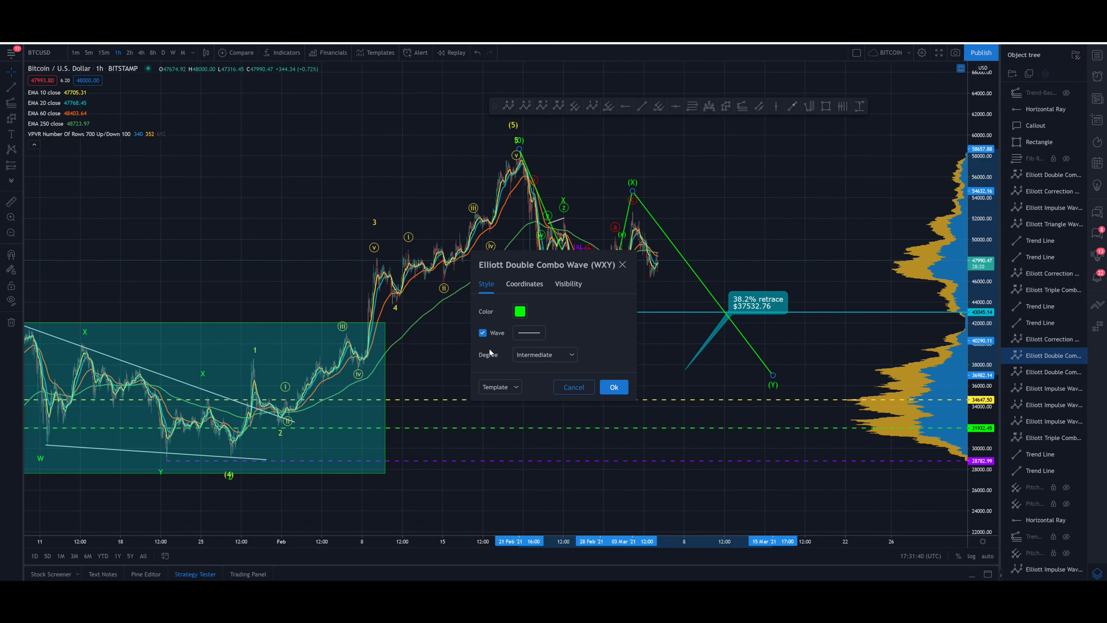
left_click(482, 333)
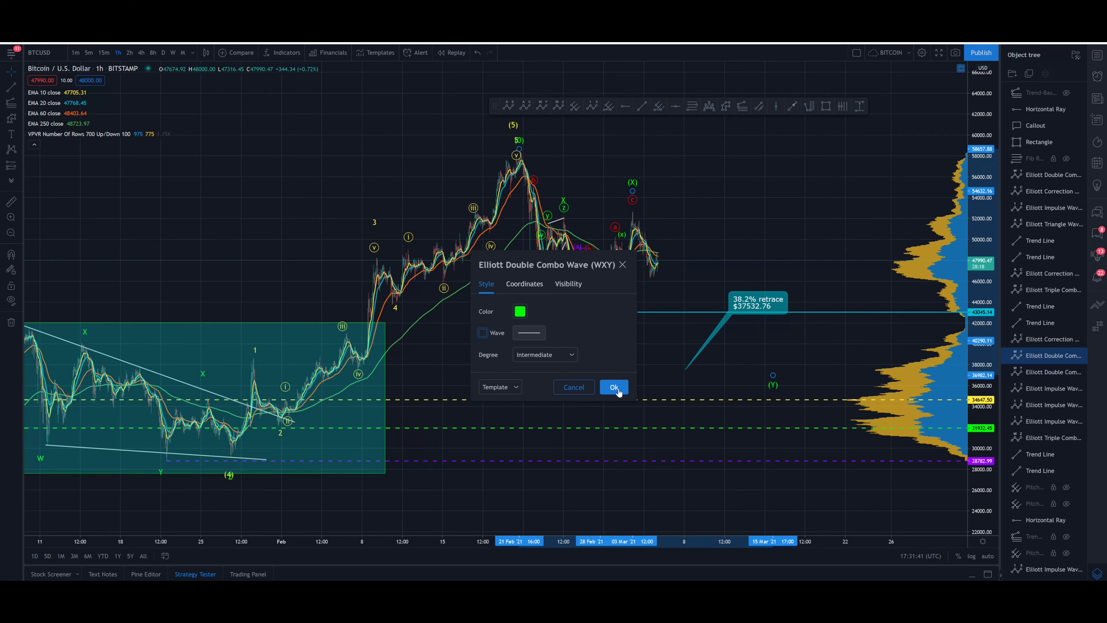
left_click(613, 387)
Try a polyline from the (W) low through the red a, b and c swings and the 5 March low to a bounce near 50,000
scroll(843, 252, "up", 3)
left_click_drag(843, 252, 668, 212)
scroll(669, 213, "left", 3)
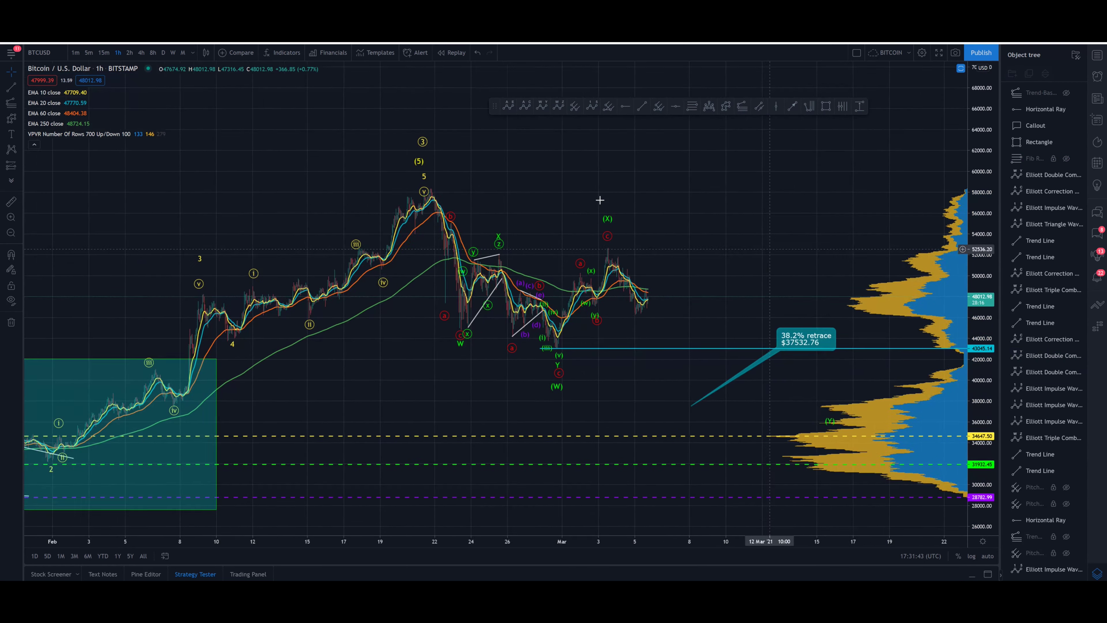
scroll(601, 188, "up", 5)
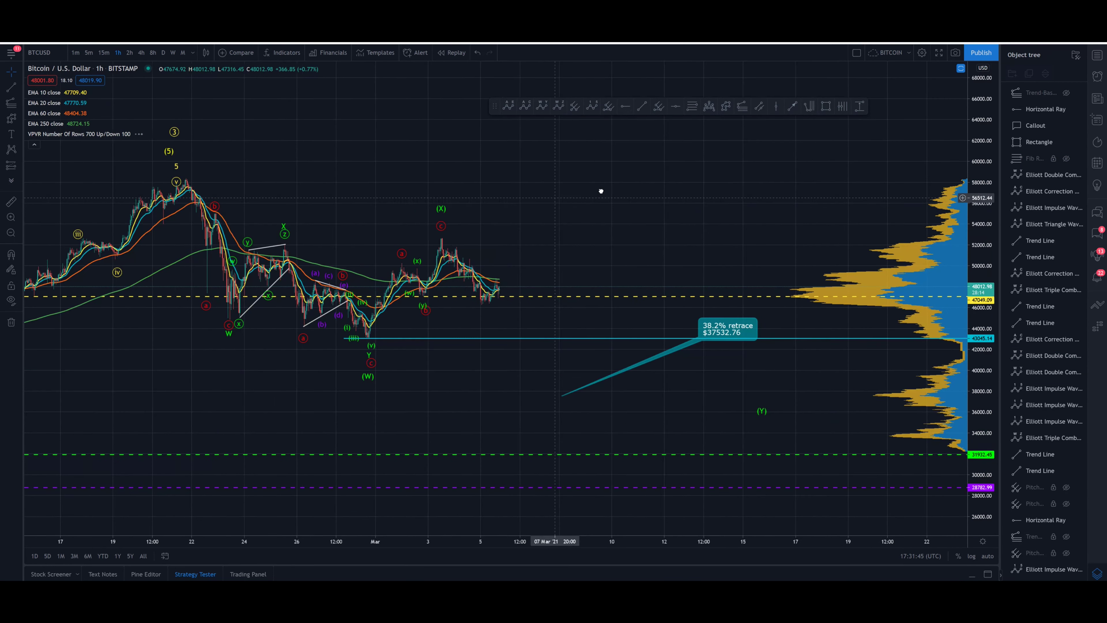
left_click(725, 108)
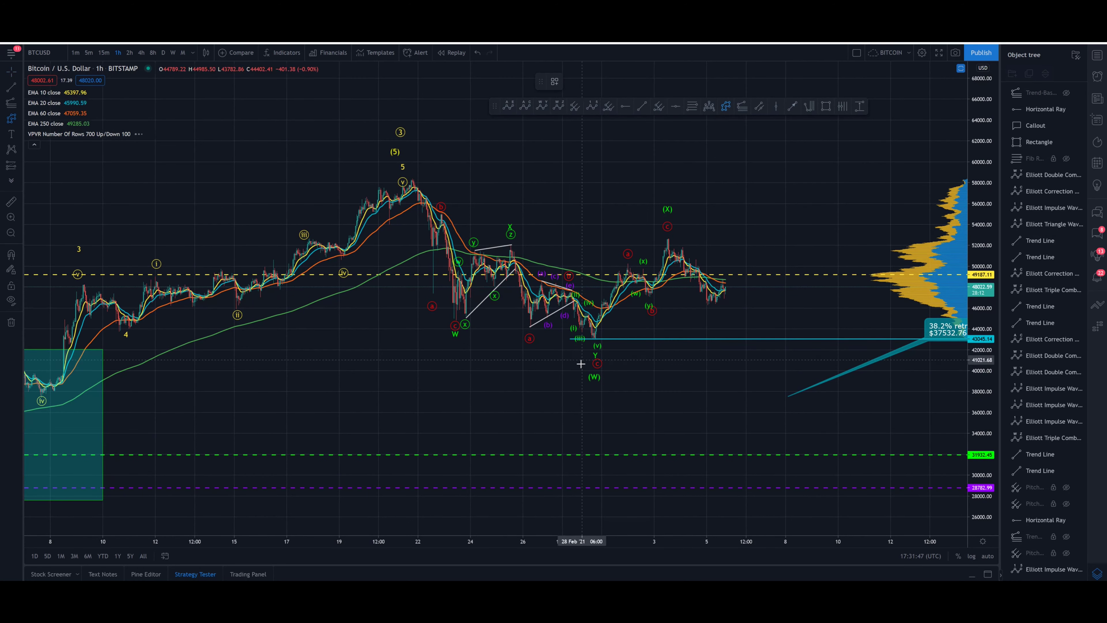
left_click(591, 338)
left_click(627, 257)
left_click(658, 304)
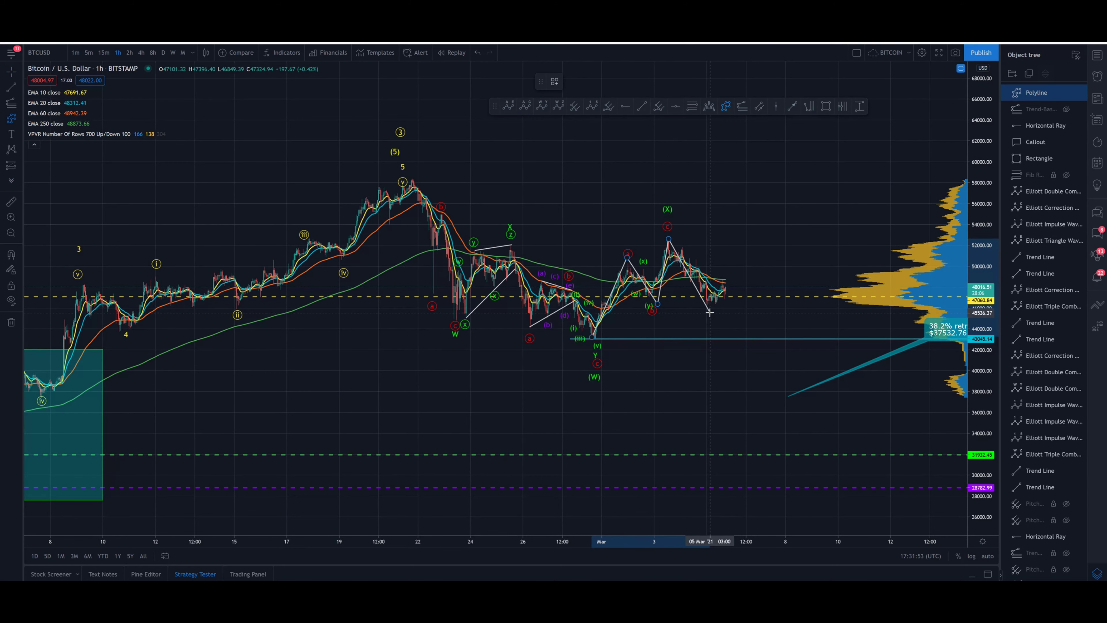
left_click(747, 262)
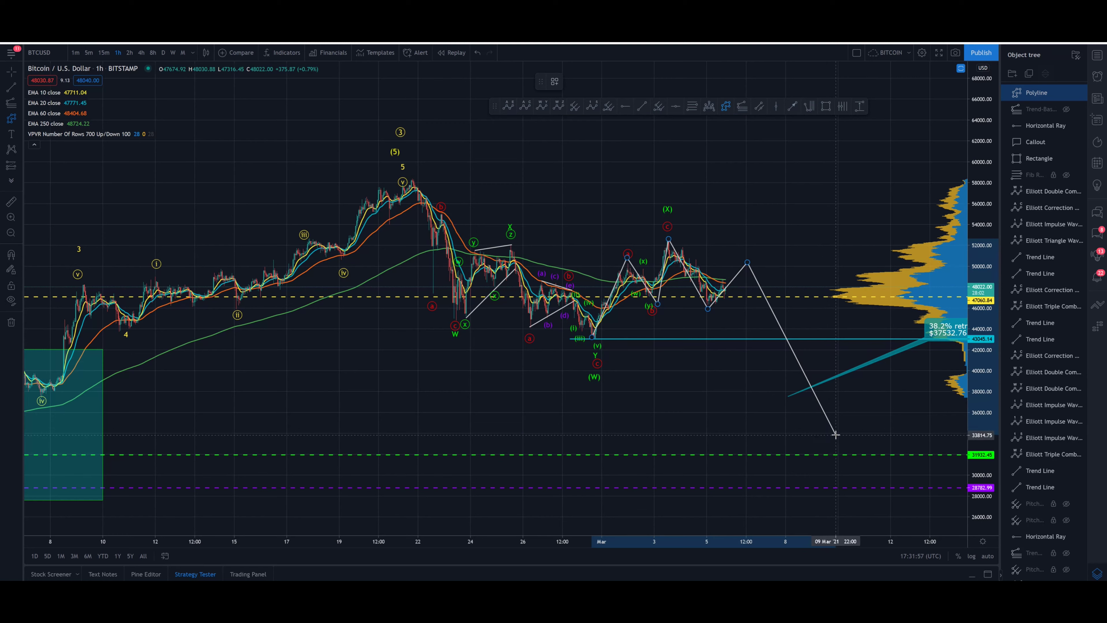
key("Escape")
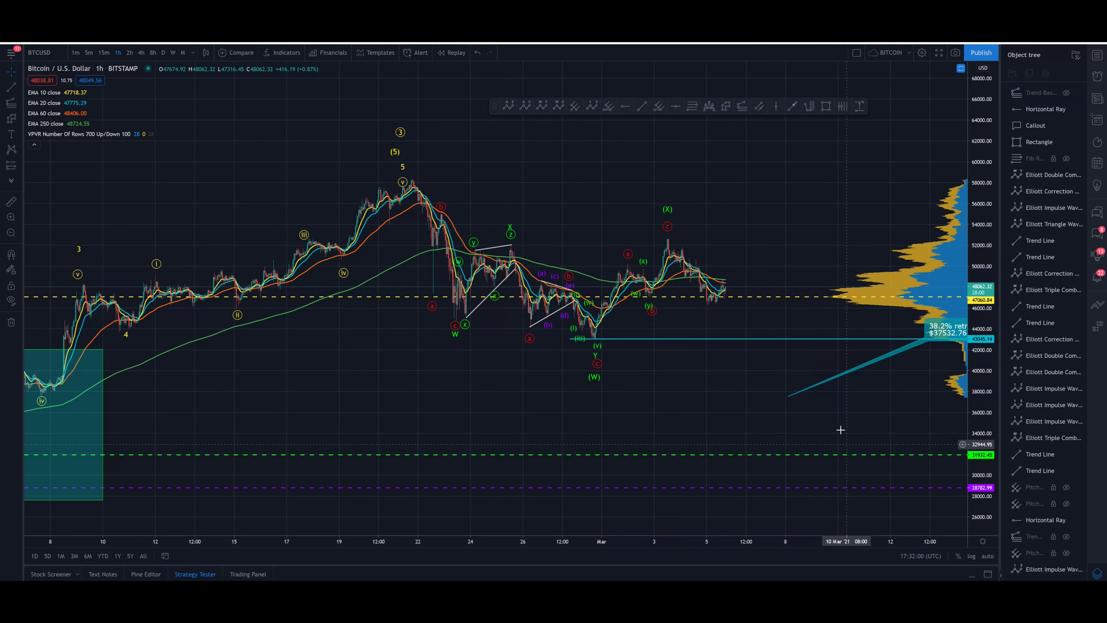
Sketch a polyline from (W) through (X) and the 5 March low to about 56,000 and down to about 39,500, and delete it
left_click(726, 106)
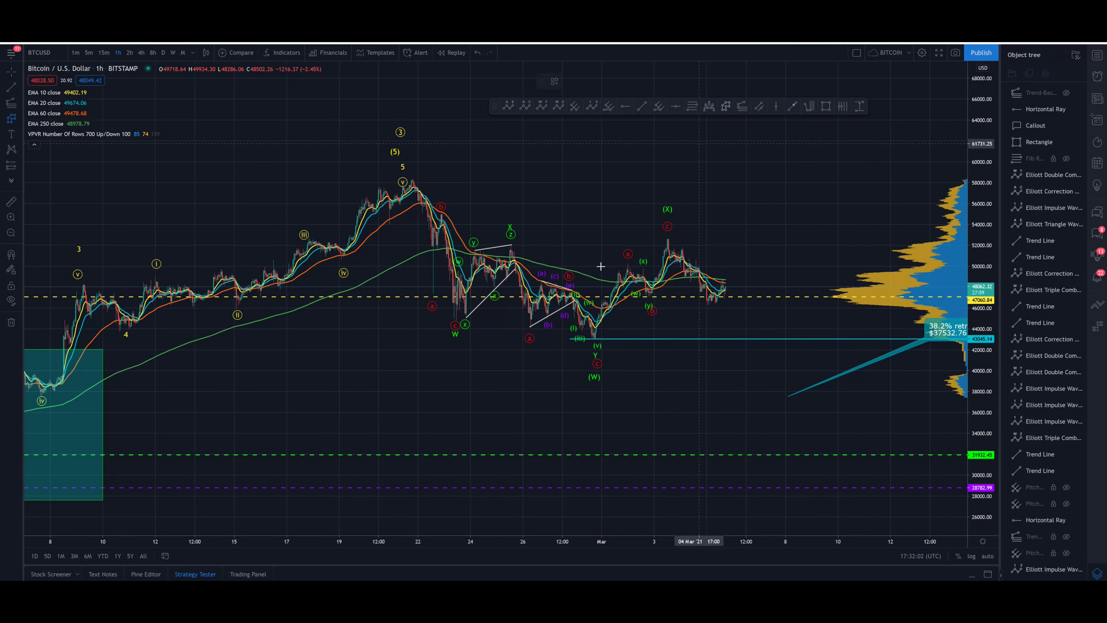
left_click(591, 338)
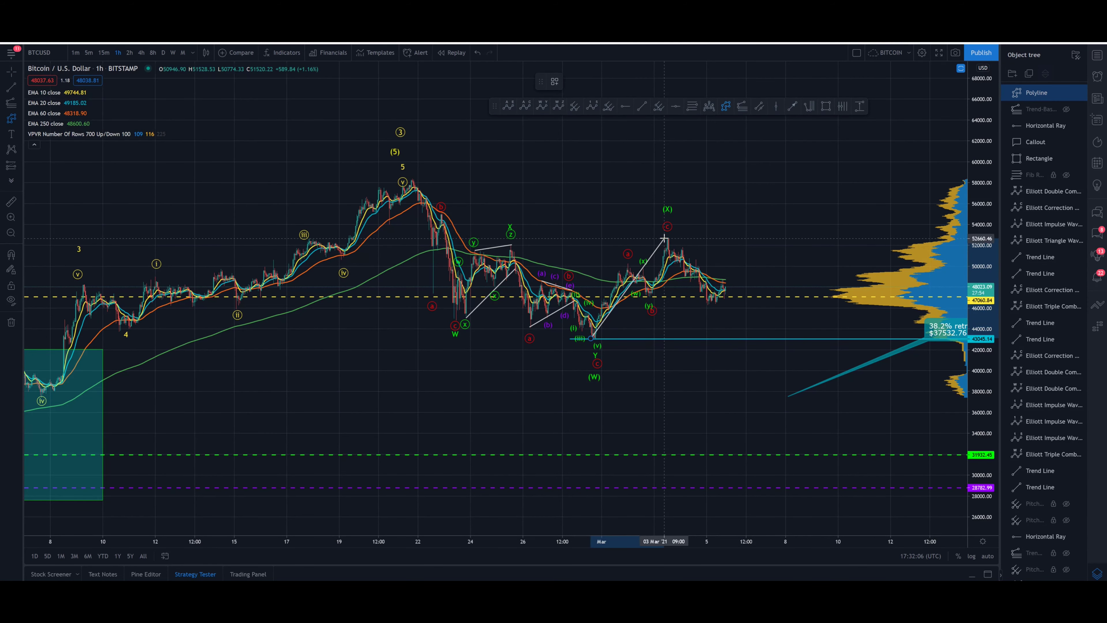
left_click(664, 238)
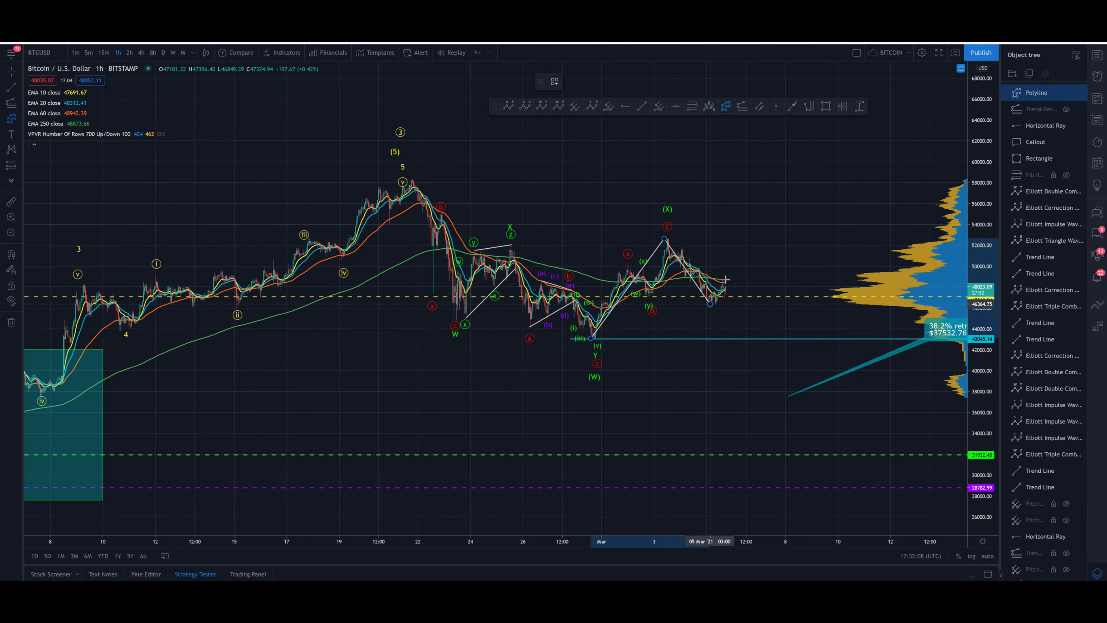
left_click(790, 201)
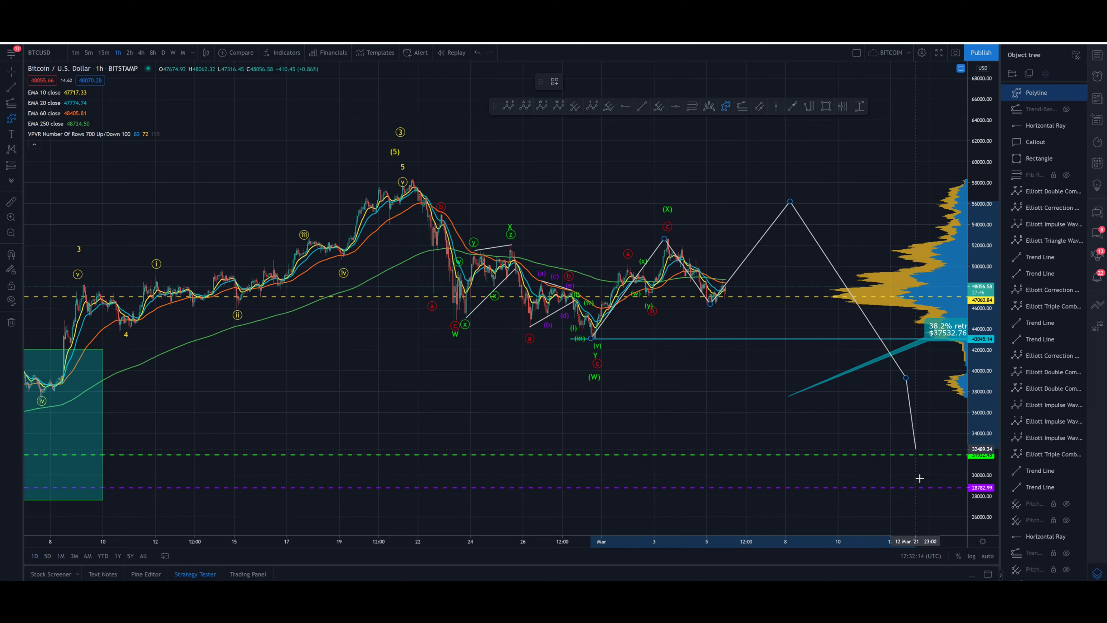
left_click(906, 378)
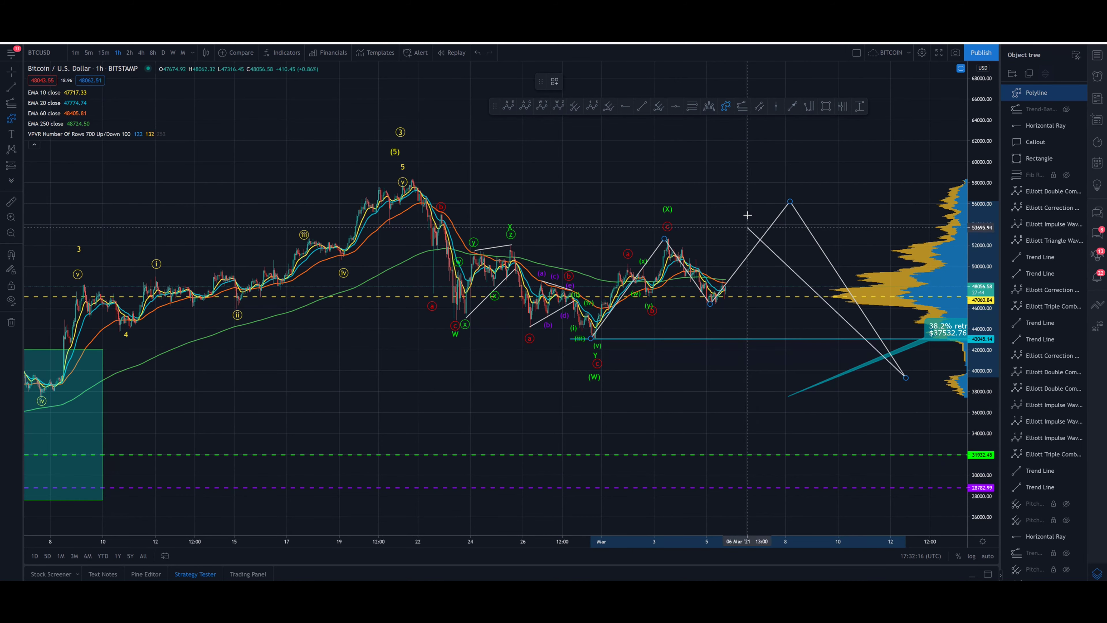
left_click(906, 378)
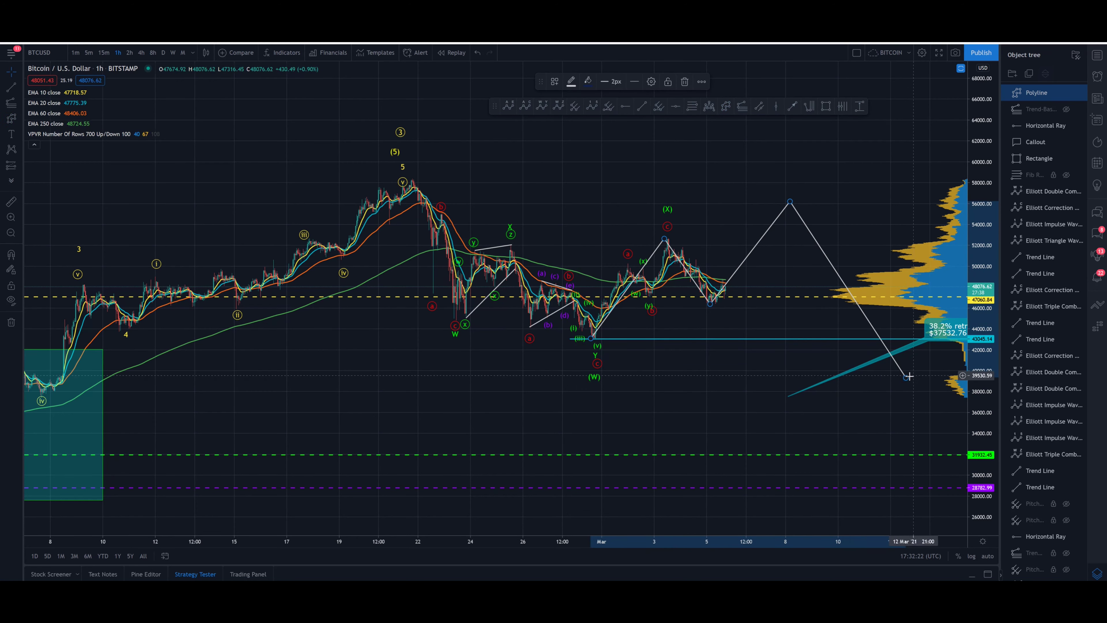
left_click(686, 83)
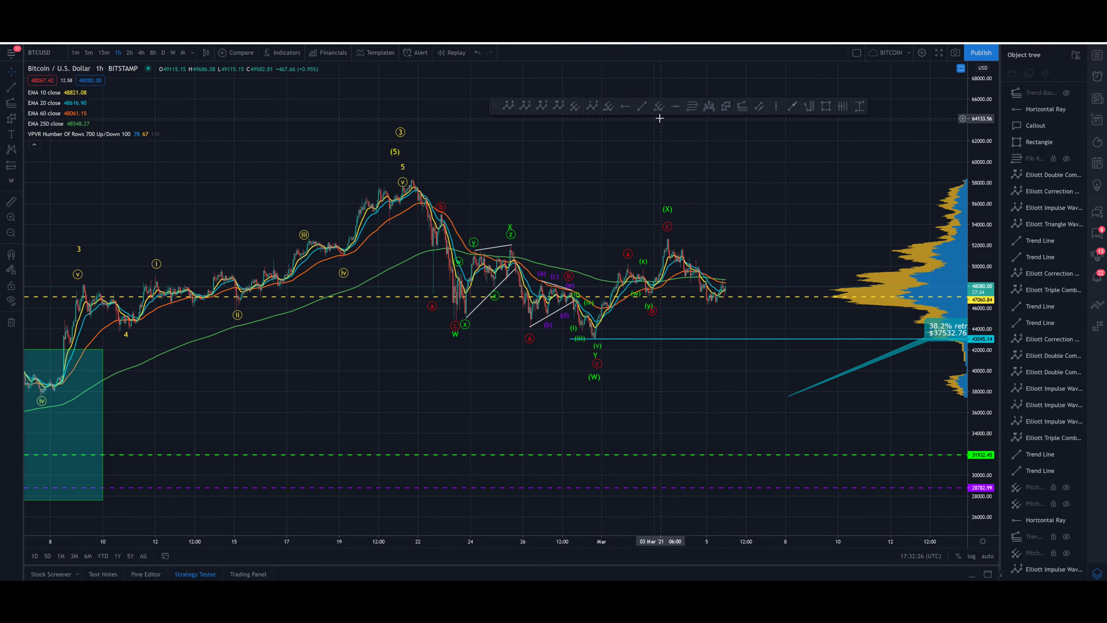
Add green horizontal rays at the early-March (X) high near 52,702 and at the February peak near 58,335
left_click(626, 107)
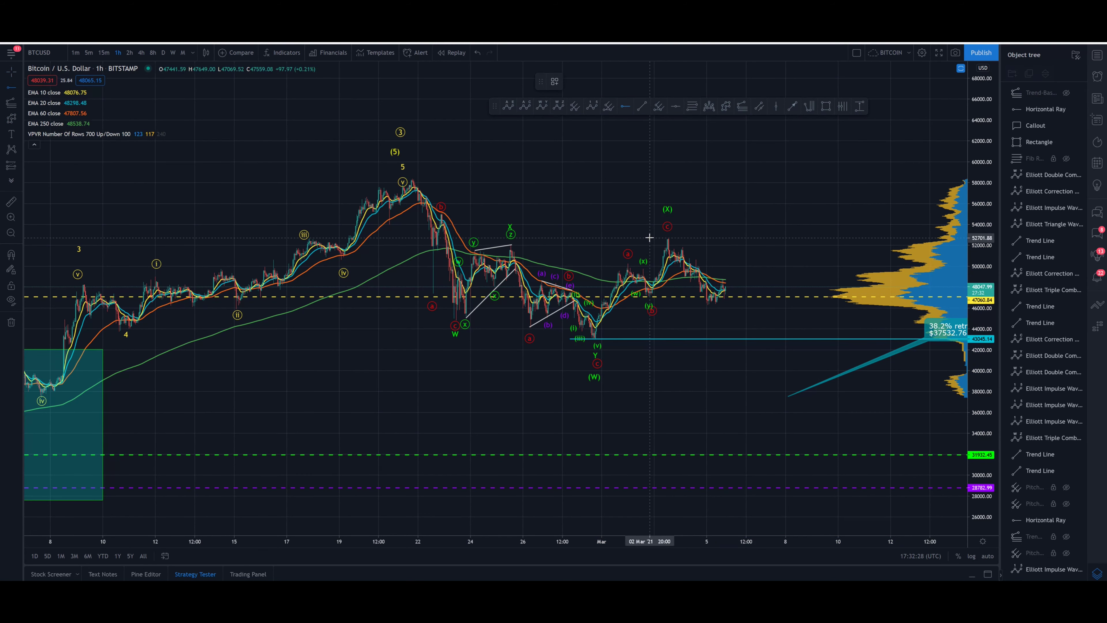
left_click(650, 238)
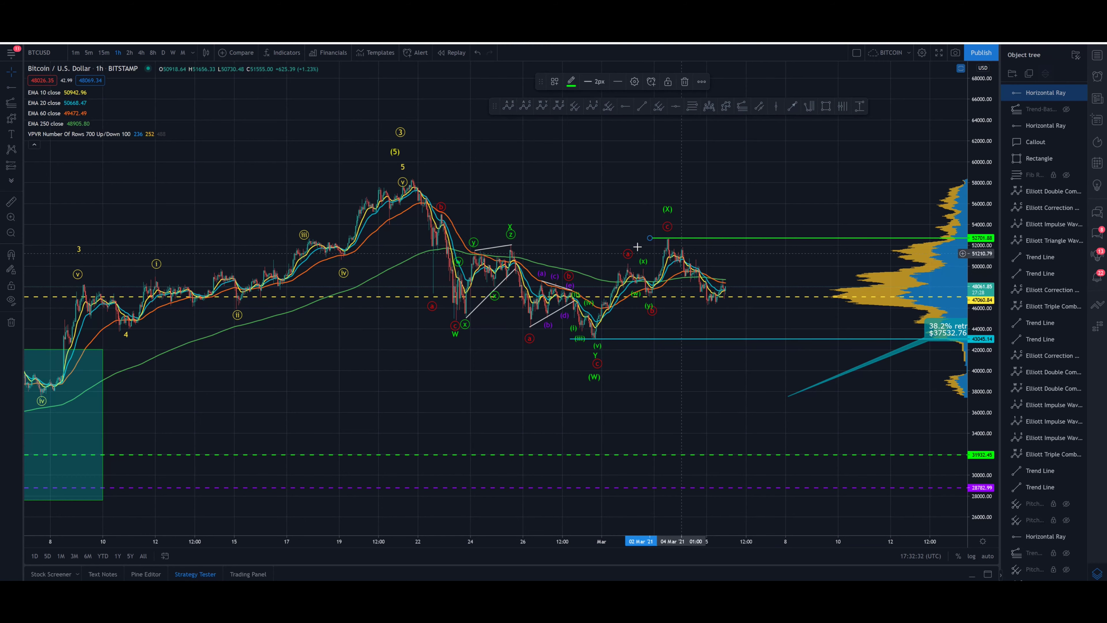
left_click(669, 223)
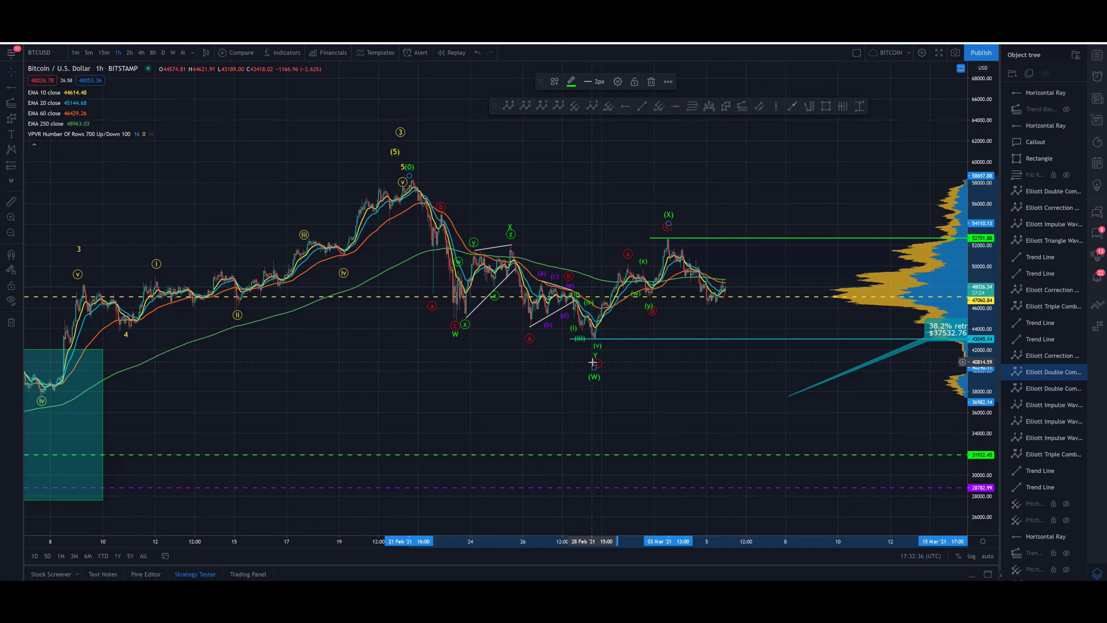
left_click(642, 106)
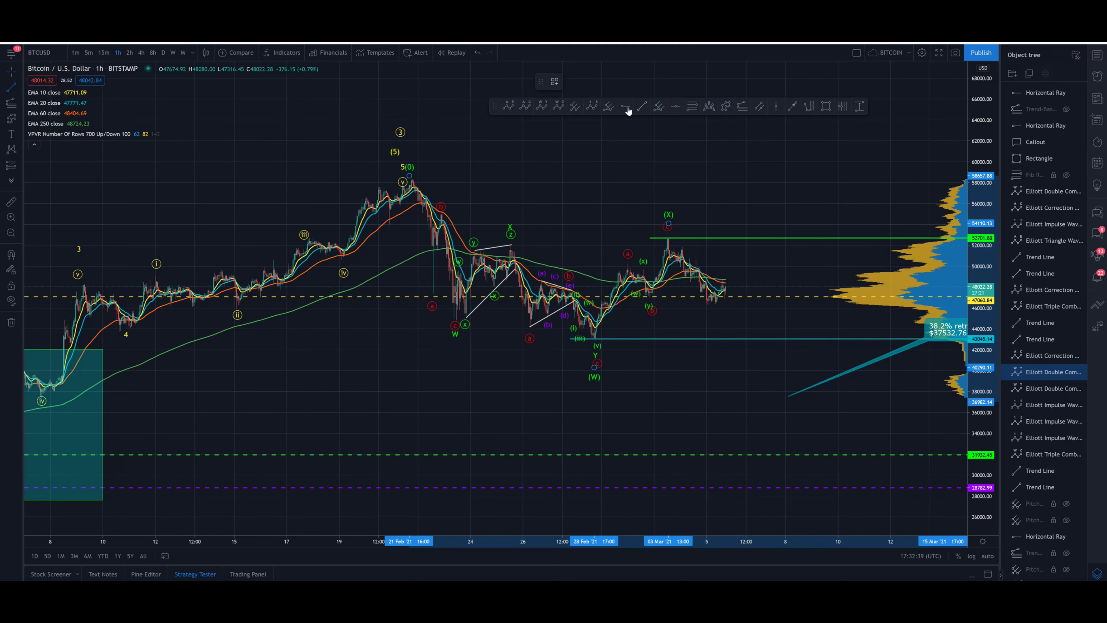
left_click(400, 179)
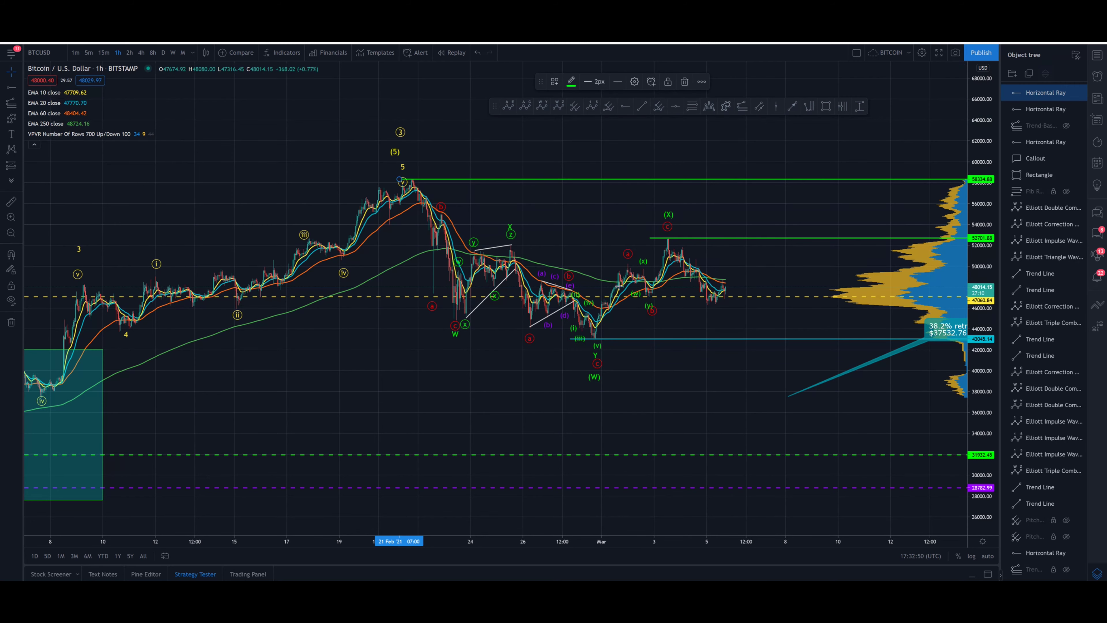
Try a bullish polyline from (W) through (X) and the 5 March low to about 61,500, with a pullback to about 54,000
left_click(588, 339)
left_click(667, 239)
left_click(717, 302)
left_click(794, 146)
left_click(869, 224)
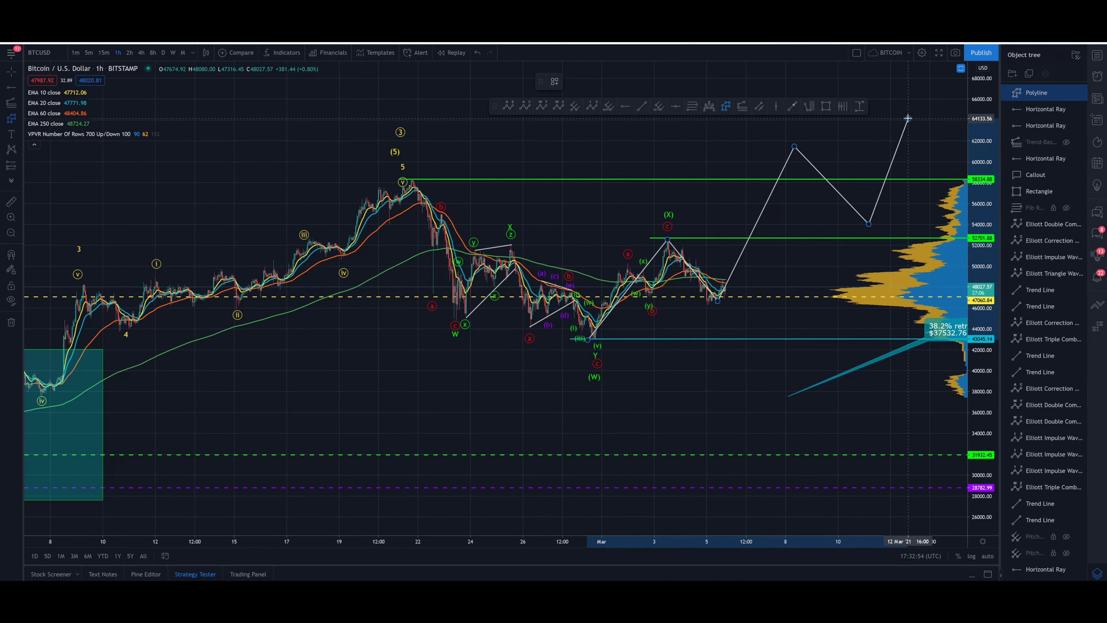
key("Escape")
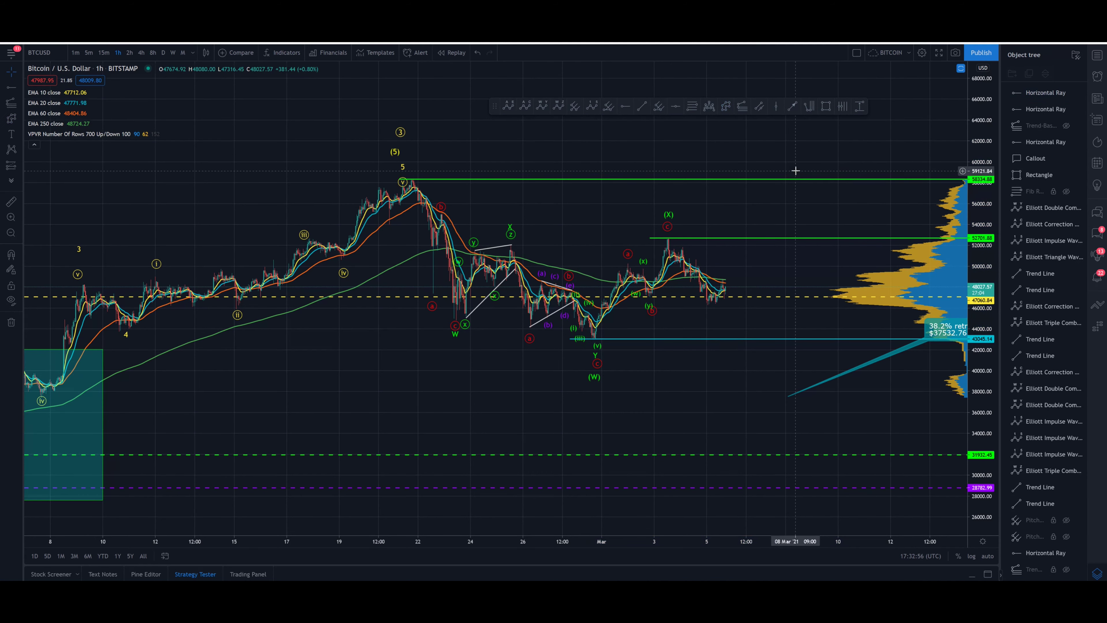
Close the object tree, frame the January-to-March structure and move the floating drawing toolbar away from the price peak
left_click(1098, 574)
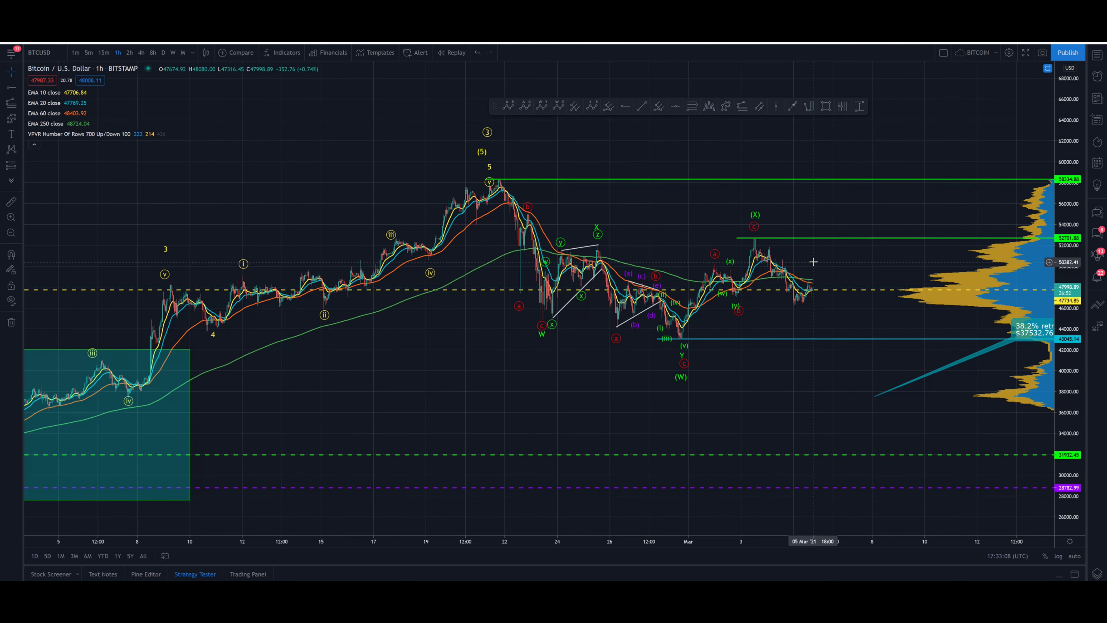
left_click_drag(797, 258, 720, 239)
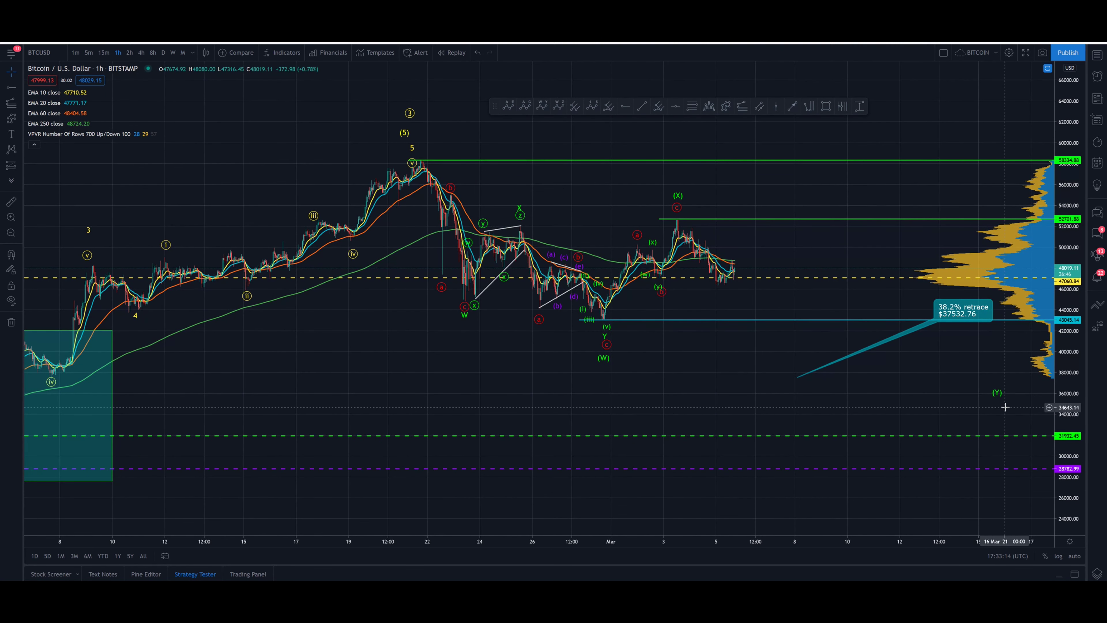
scroll(999, 400, "down", 3)
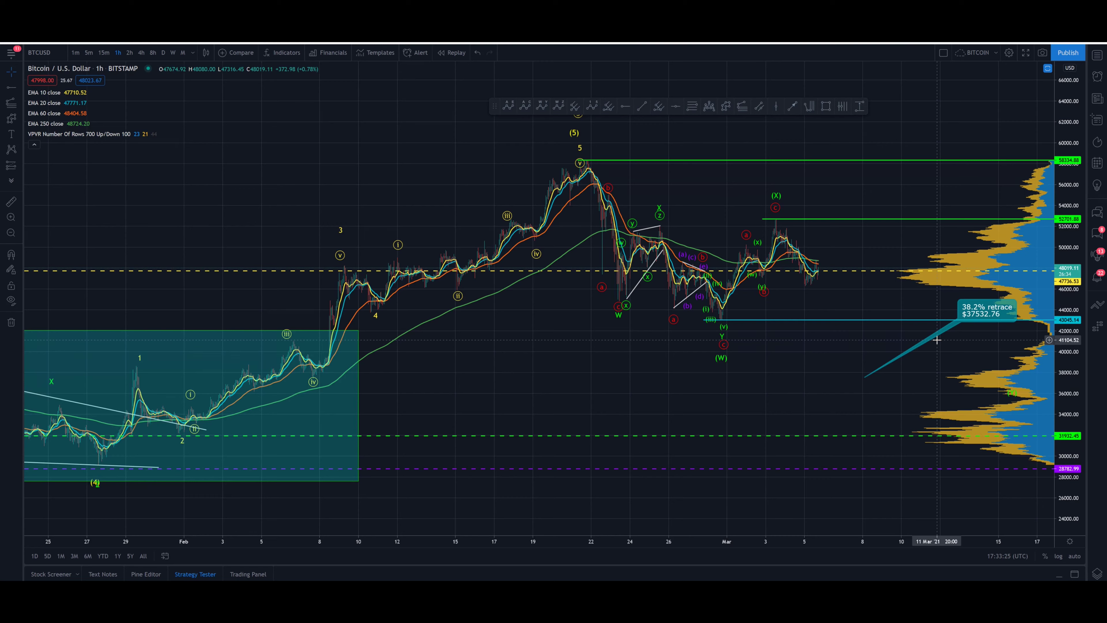
scroll(567, 345, "down", 1)
scroll(235, 349, "down", 1)
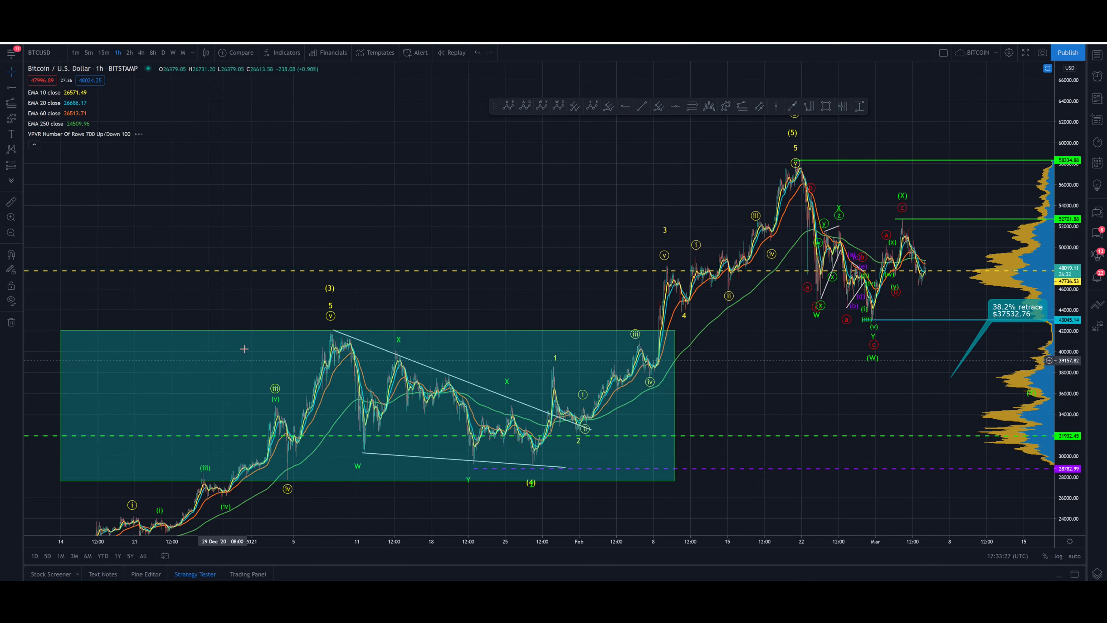
scroll(356, 217, "right", 5)
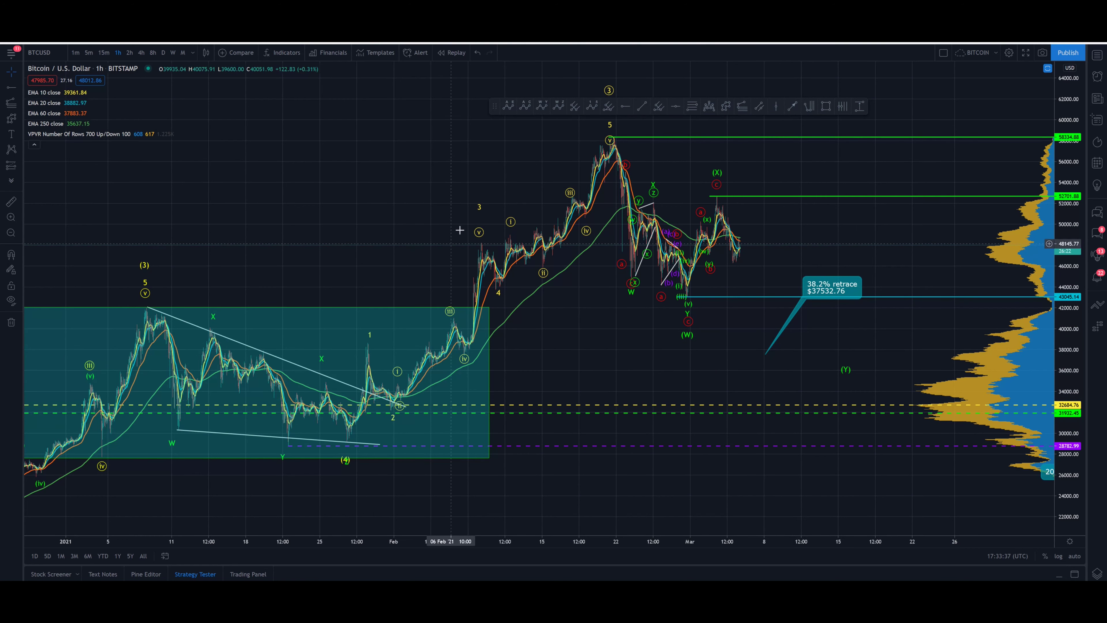
mouse_move(494, 106)
left_mouse_down()
mouse_move(471, 146)
mouse_move(50, 171)
left_mouse_up()
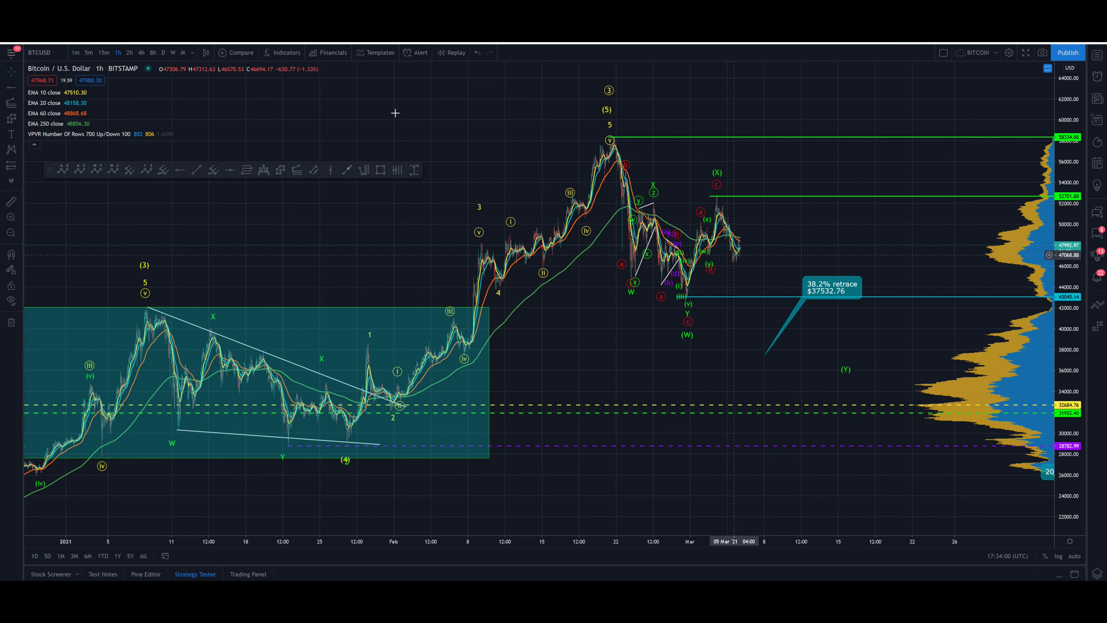
Sketch a rectangle zone from about 43,051 down to about 36,258, spanning 1 March to 24 March, and delete it
left_click(381, 170)
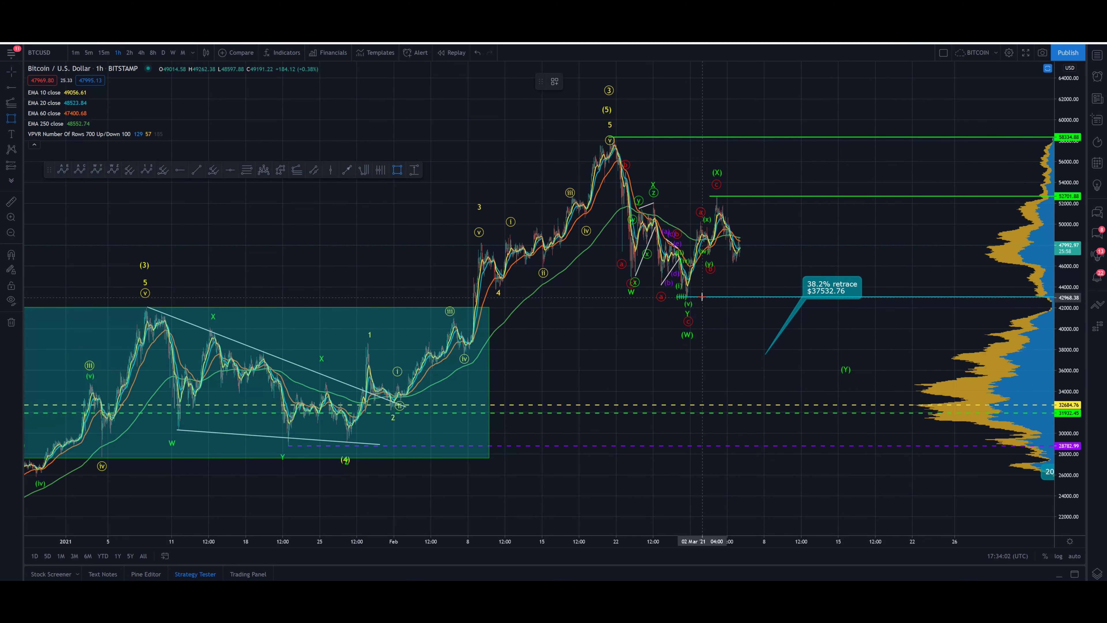
mouse_move(694, 297)
left_mouse_down()
mouse_move(758, 329)
mouse_move(946, 374)
mouse_move(941, 368)
left_mouse_up()
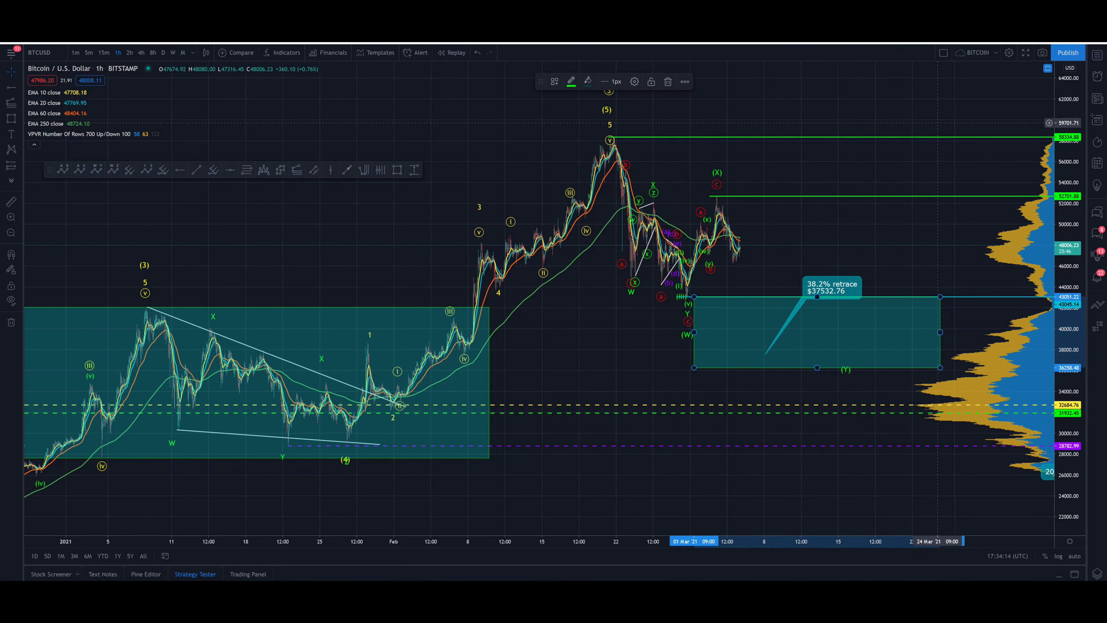
left_click_drag(1070, 146, 1066, 175)
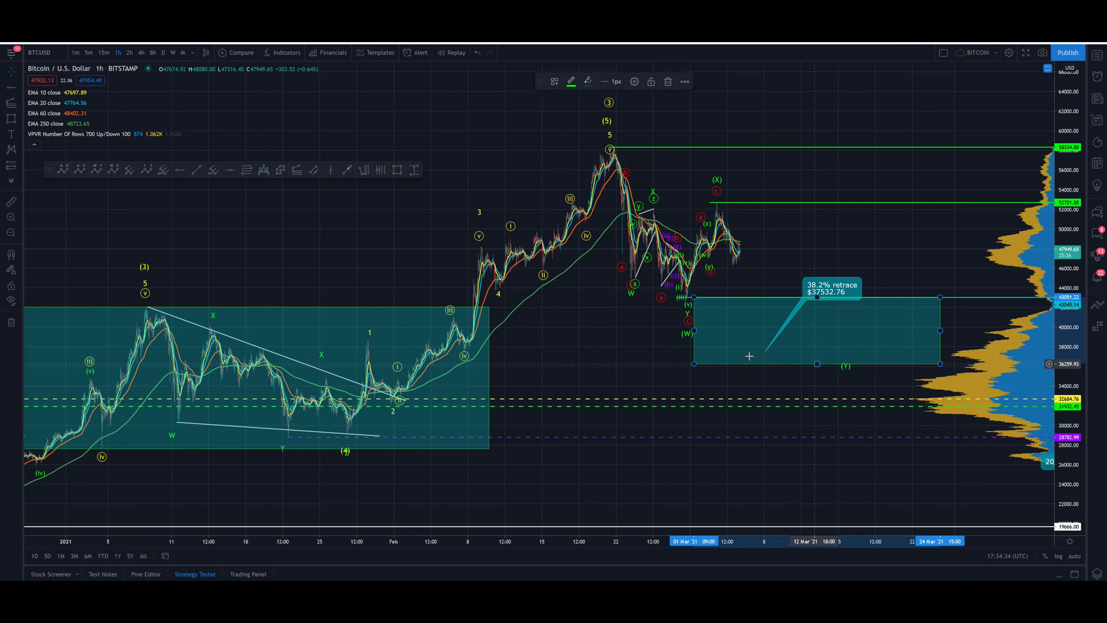
key("Escape")
left_click(693, 362)
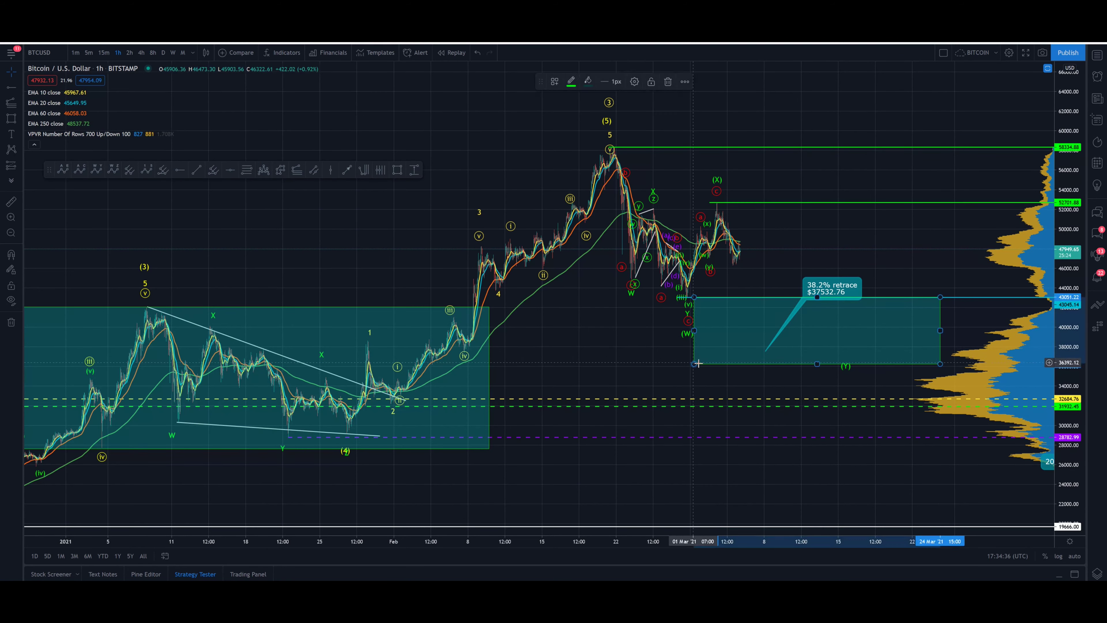
key("Delete")
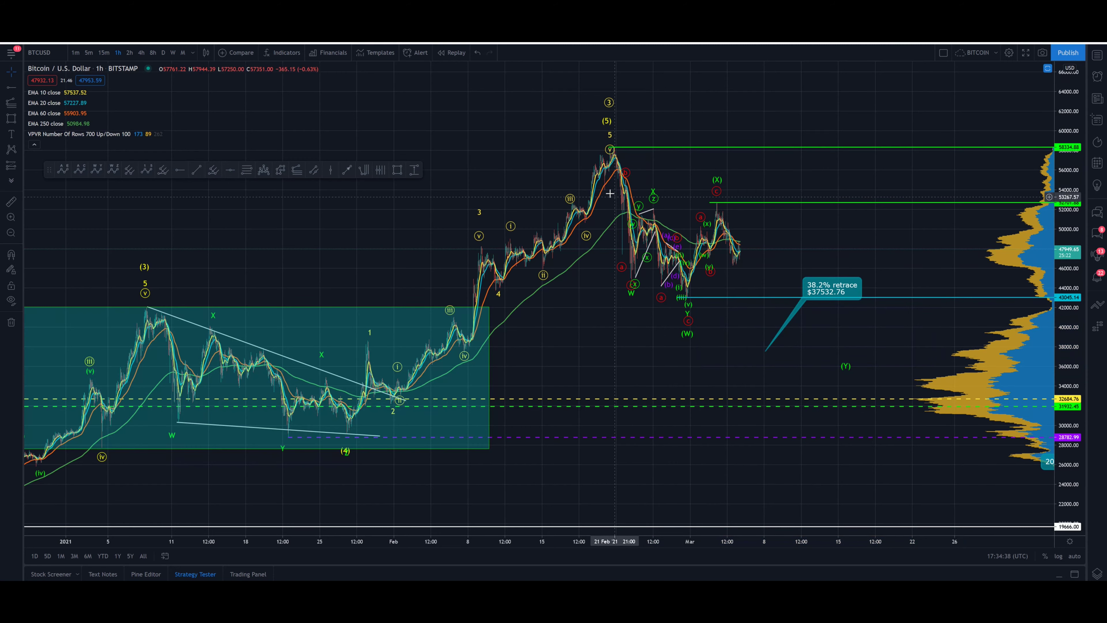
scroll(619, 187, "down", 2)
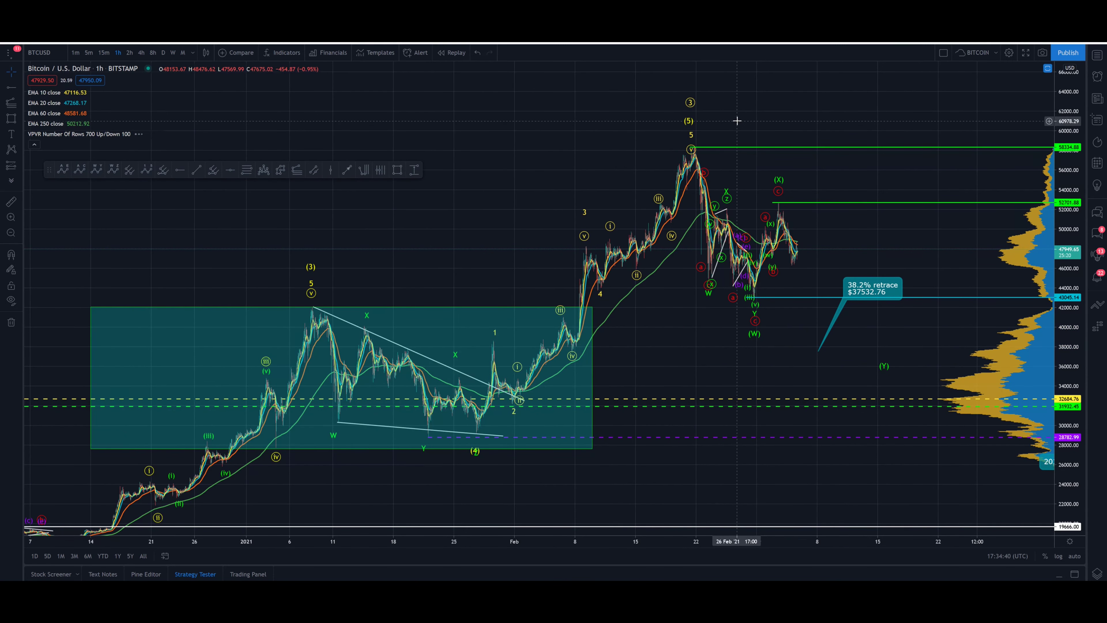